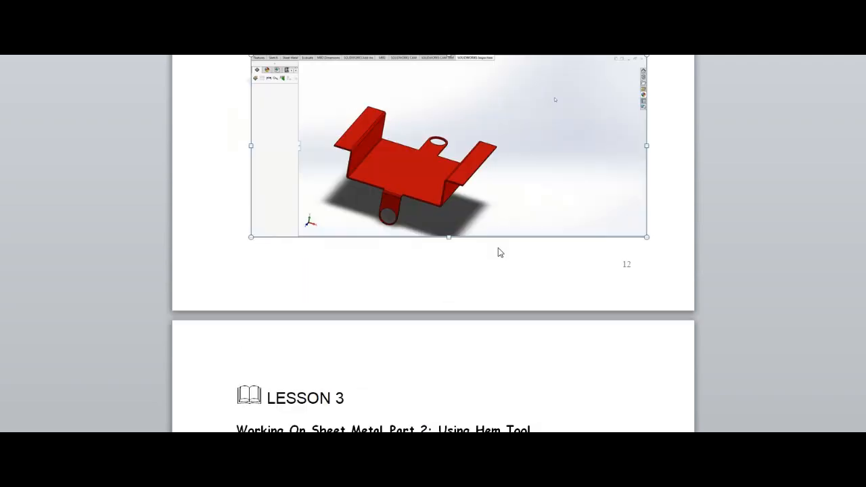
Step: Add the bullet instructions "Click On Part", "Click Top Plane" and "Click Sketch" below "Start Solid Works" in Lesson 3
scroll(497, 247, down, 5)
key(Return)
text(Click On Part)
key(Return)
text(Click Top Plane)
key(Return)
text(Click Sketch)
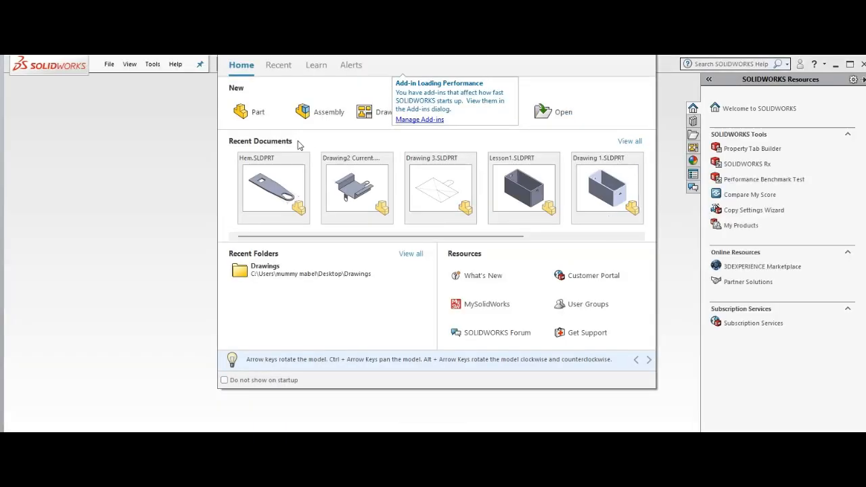
Step: Switch to SOLIDWORKS, create a new part, and start a sketch on the Top Plane
click(258, 112)
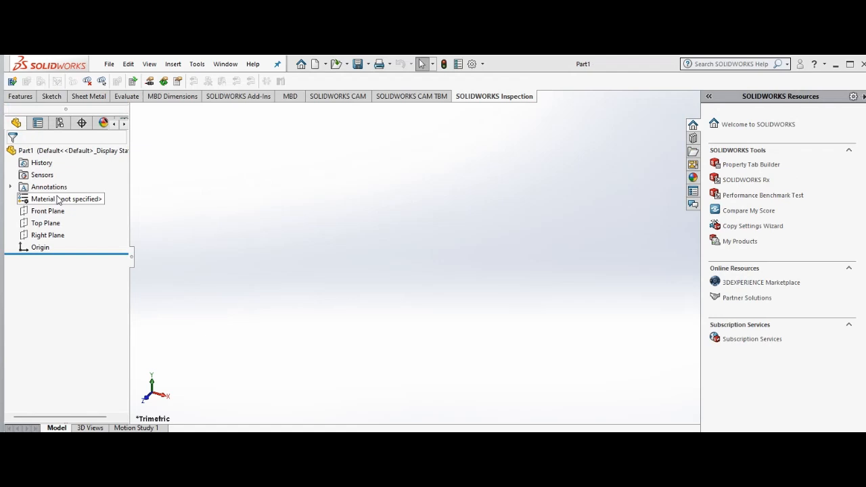
click(98, 98)
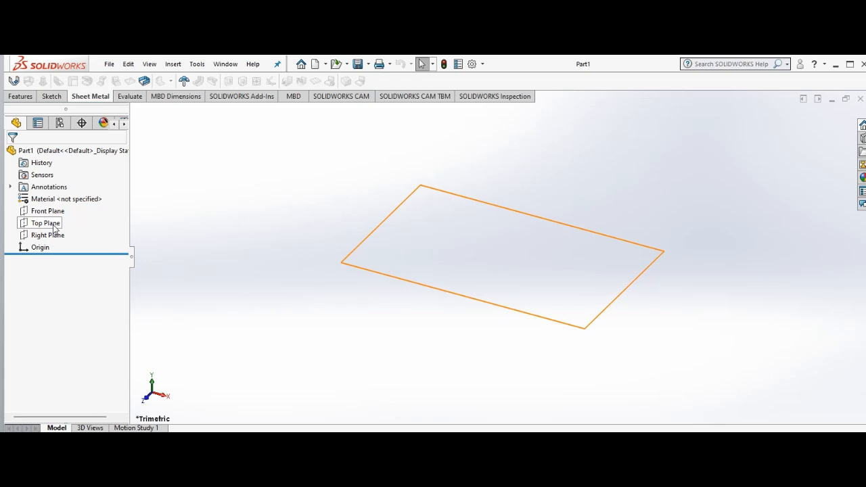
click(55, 227)
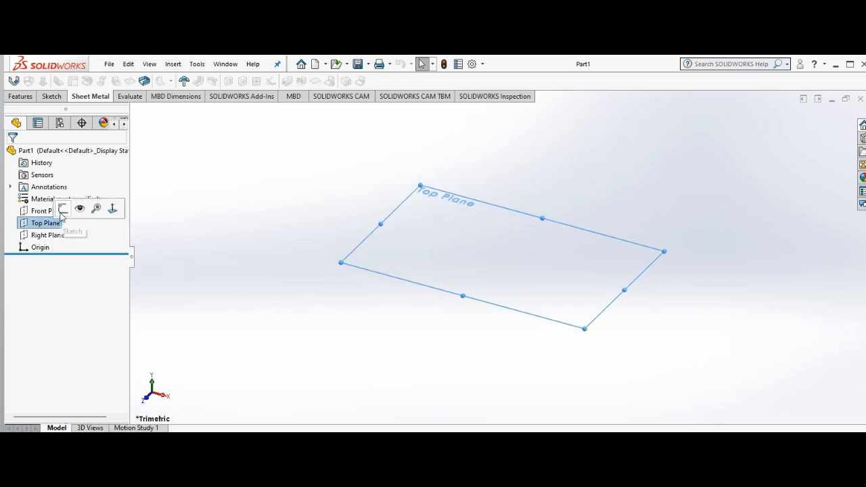
click(63, 211)
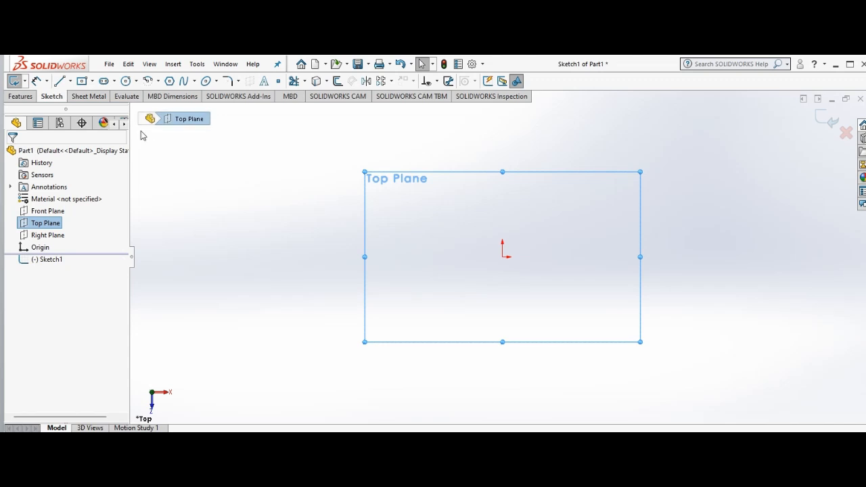
Step: Sketch connected lines from the origin: about 65 mm vertically up, about 26 mm horizontally right, and about 106 mm sloping down to the right
click(59, 81)
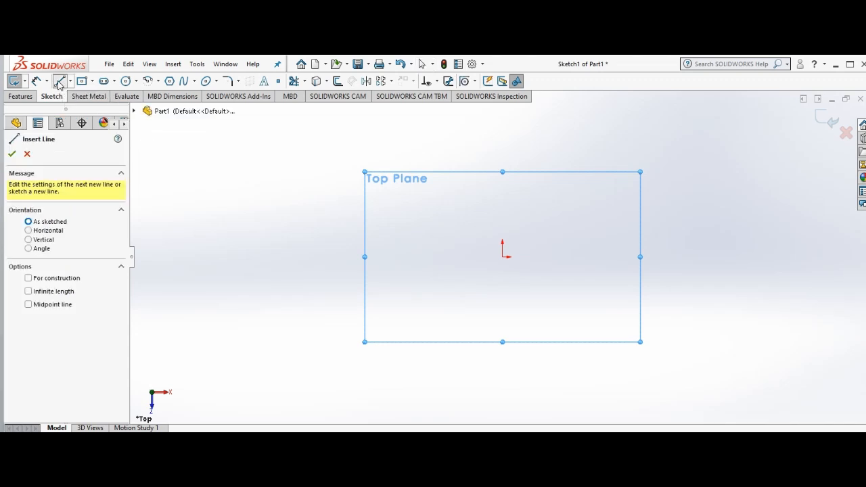
click(502, 256)
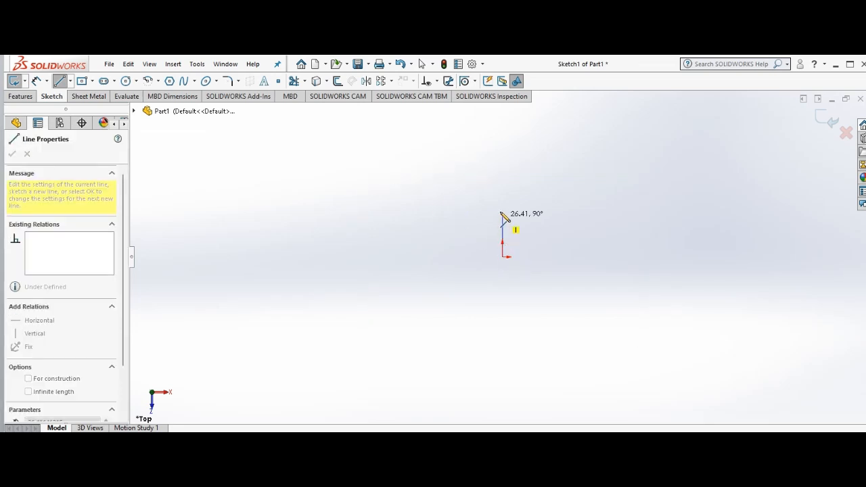
click(502, 157)
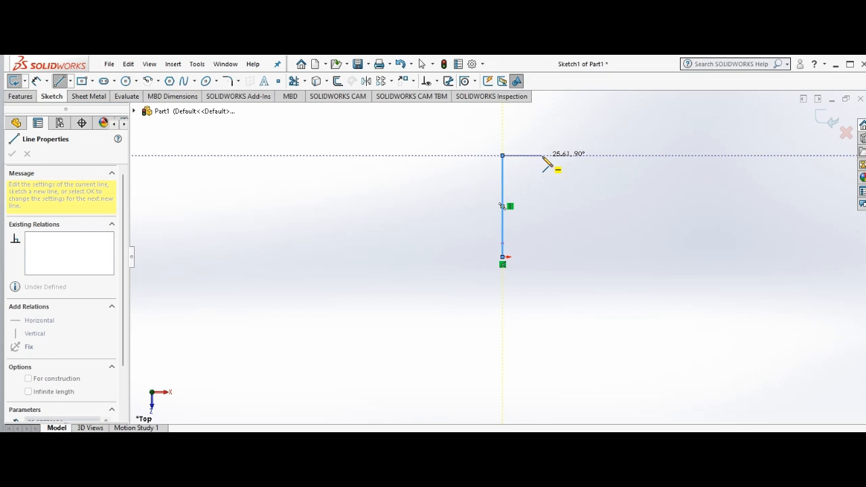
click(542, 155)
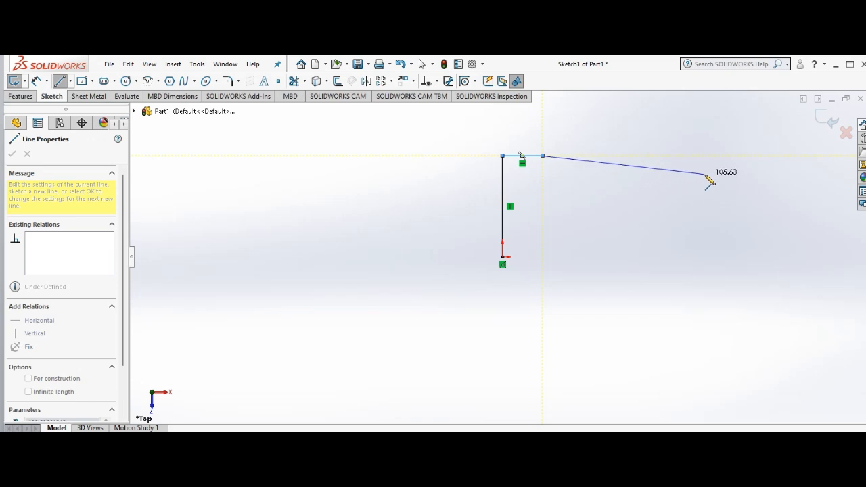
click(707, 176)
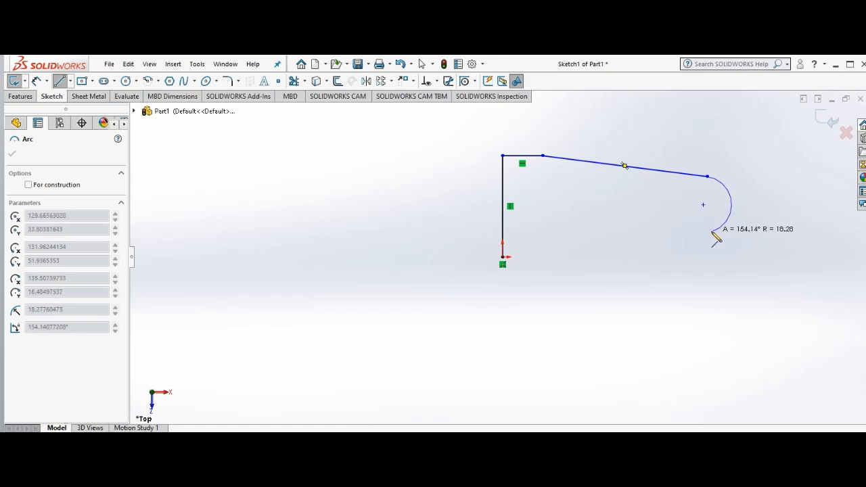
Step: Close the profile with a tangent arc of about 18 mm radius, a sloping line of about 109 mm, and a 29 mm horizontal line to the origin
click(714, 229)
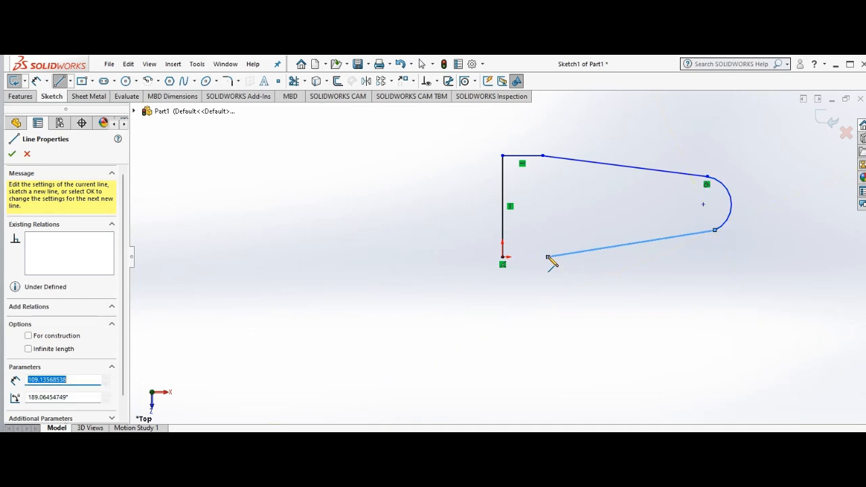
click(547, 256)
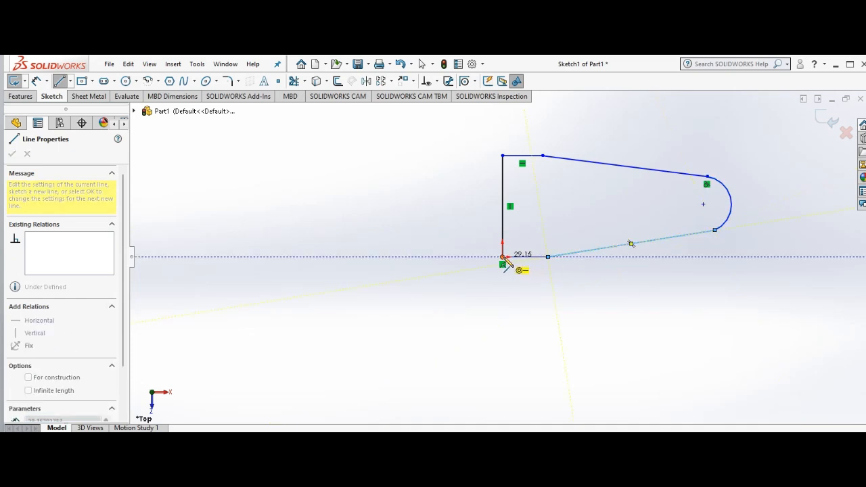
click(503, 257)
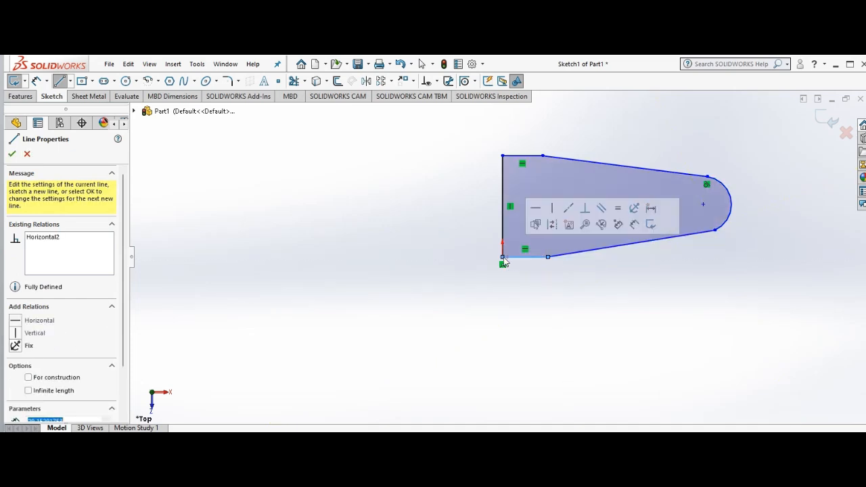
right_click(503, 261)
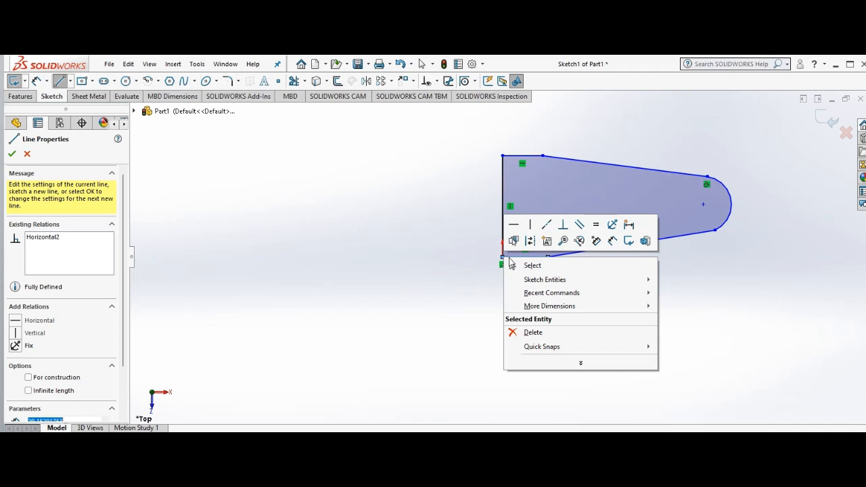
click(522, 263)
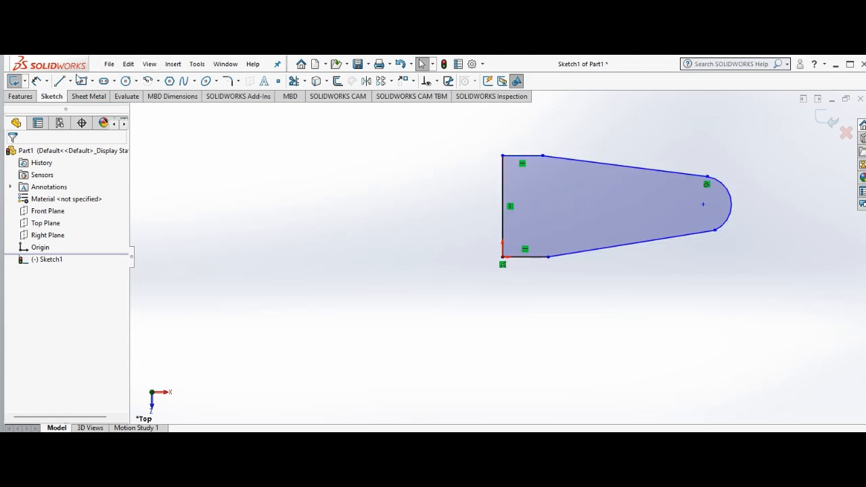
Step: Draw a horizontal centerline about 126 mm long from just inside the profile's vertical edge to the arc's center
click(70, 80)
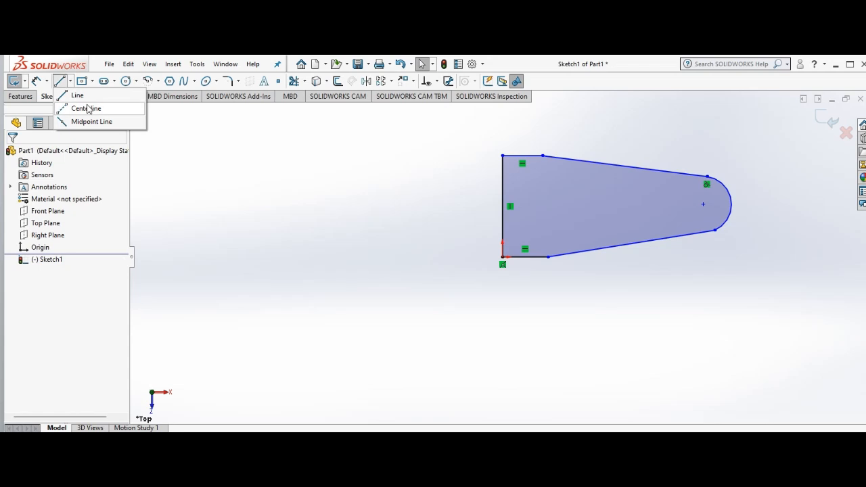
click(86, 108)
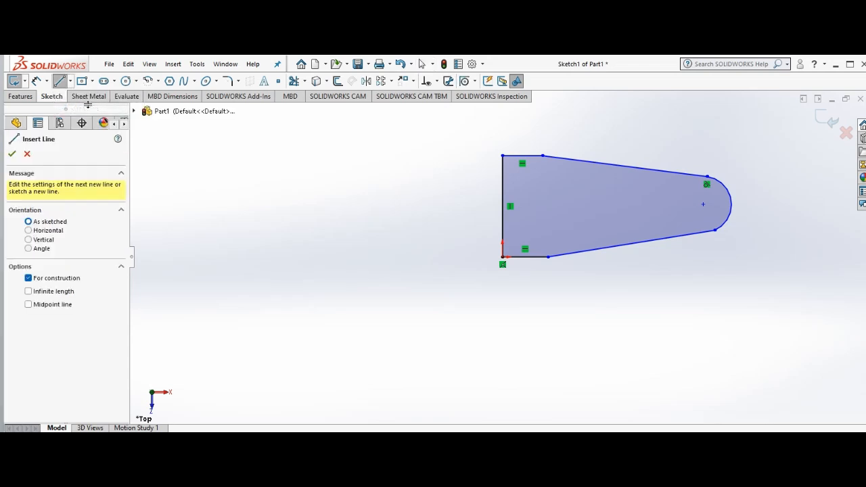
click(511, 205)
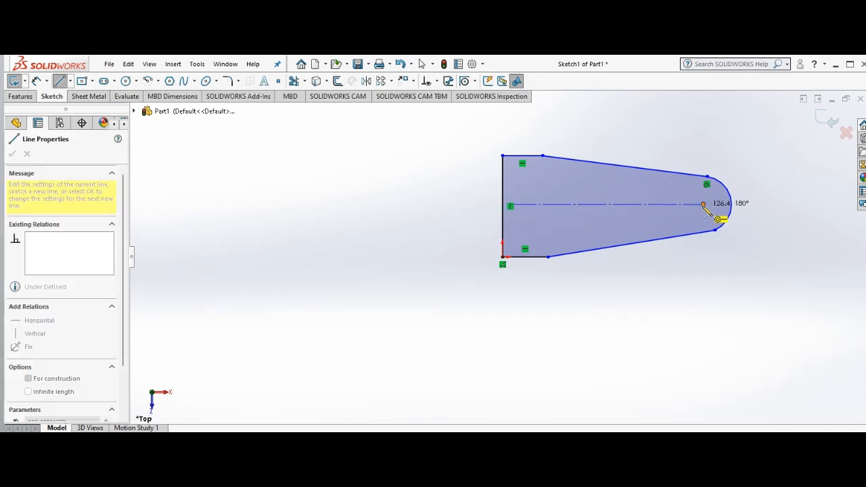
click(702, 205)
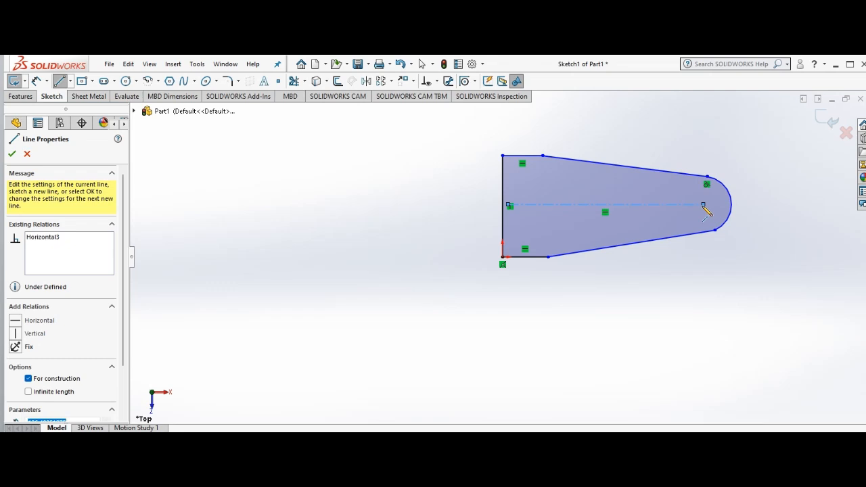
right_click(705, 211)
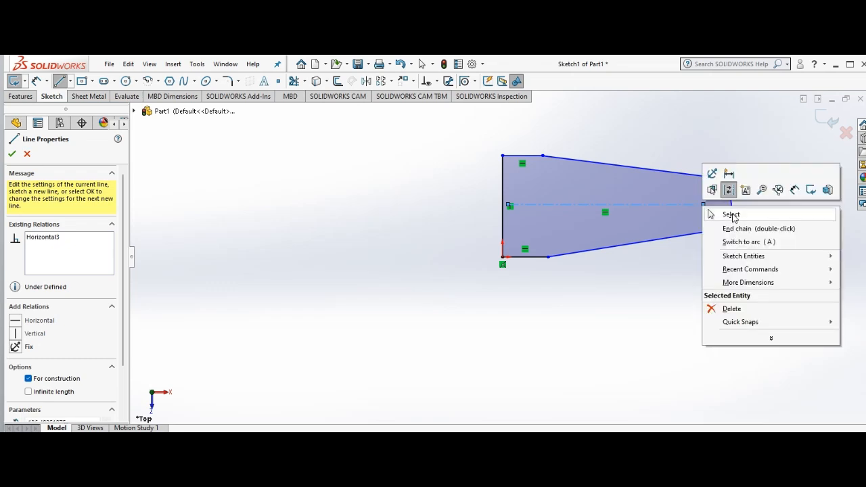
click(729, 214)
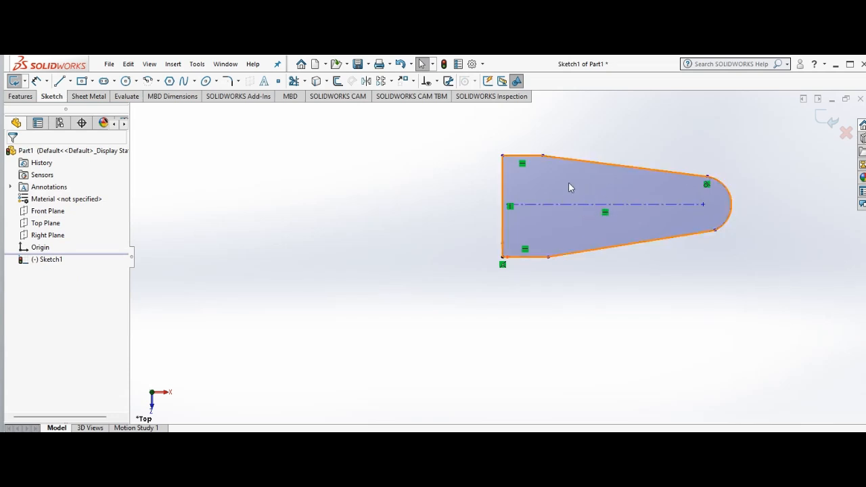
click(521, 157)
click(521, 160)
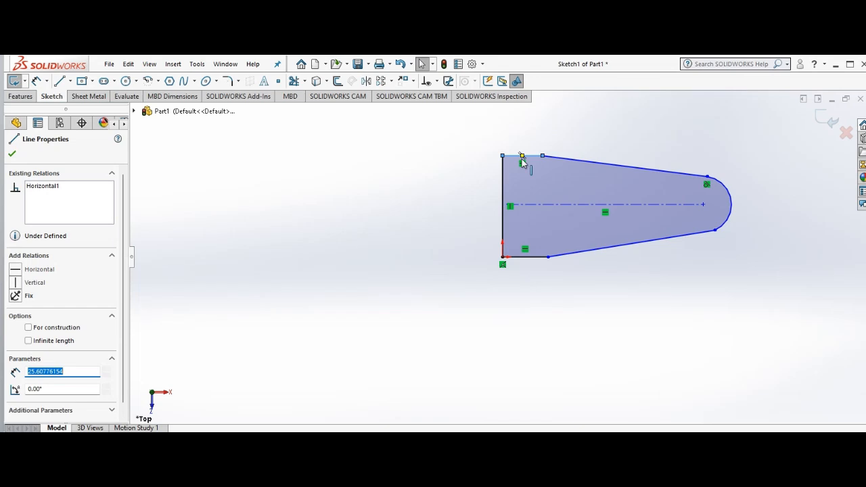
ctrl+click(527, 259)
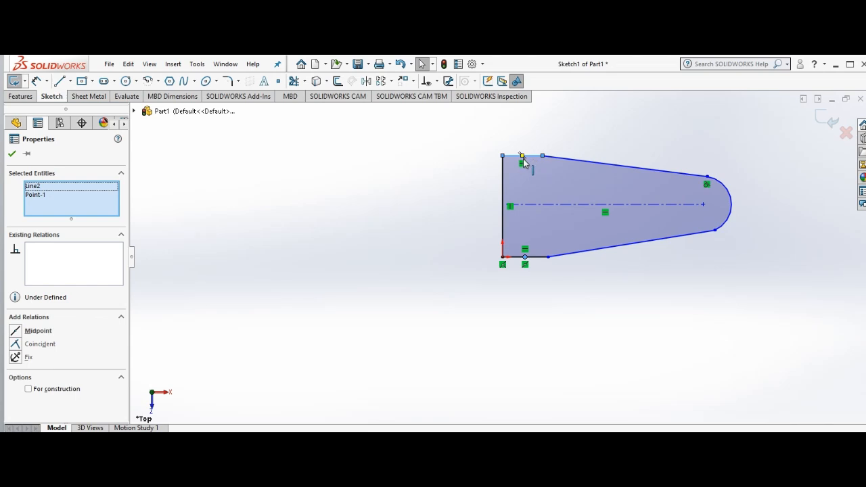
key(Escape)
click(699, 214)
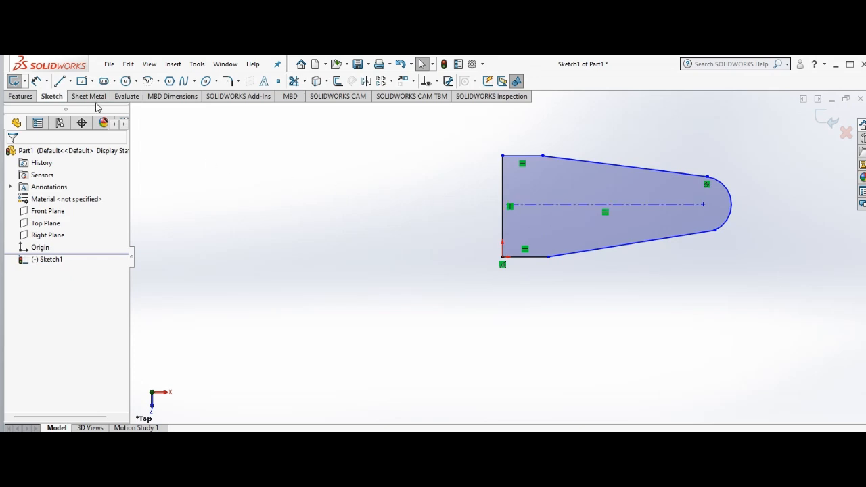
Step: Dimension the profile's vertical edge and set its length to 70 mm
click(37, 82)
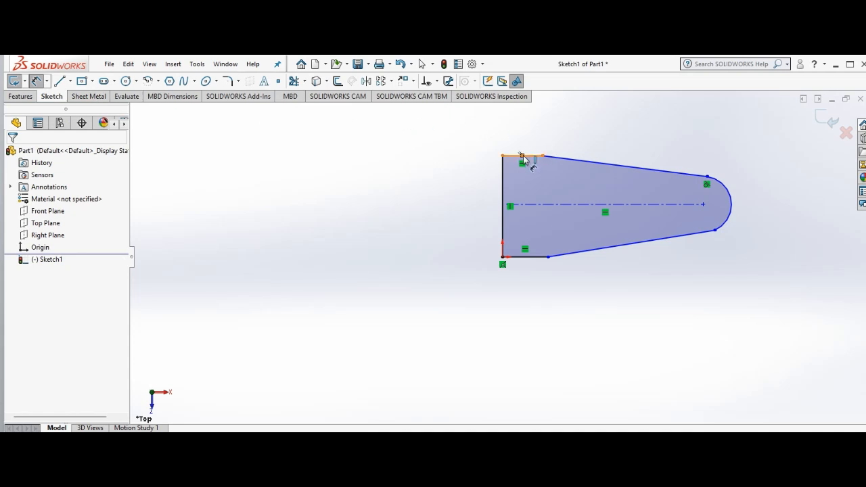
click(506, 204)
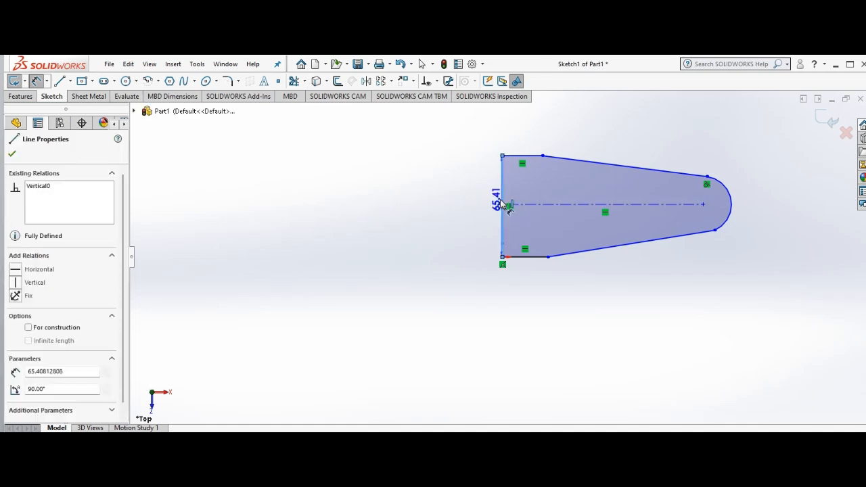
click(460, 203)
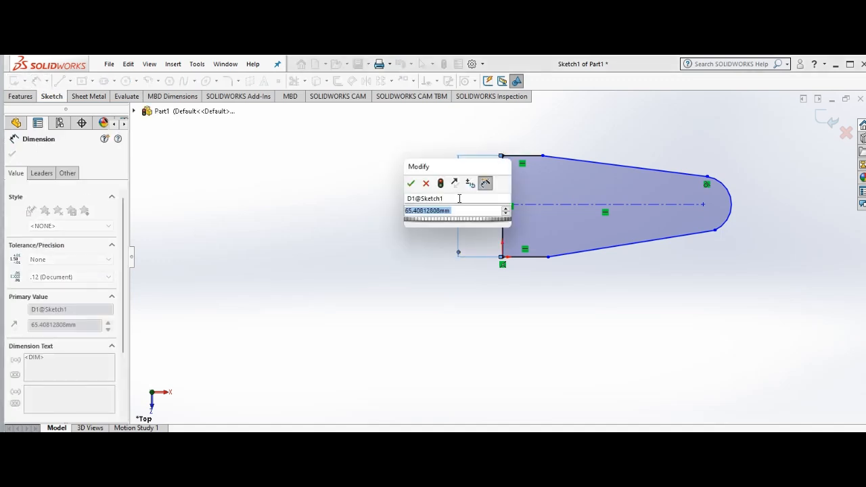
text(70)
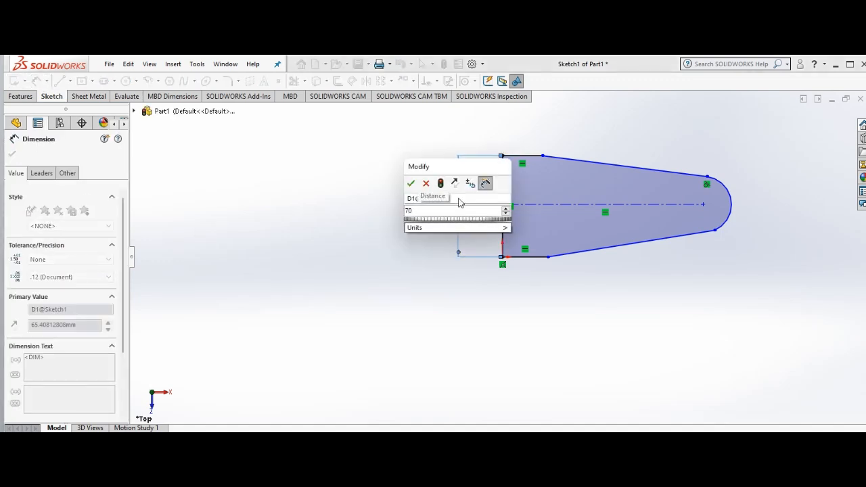
key(Return)
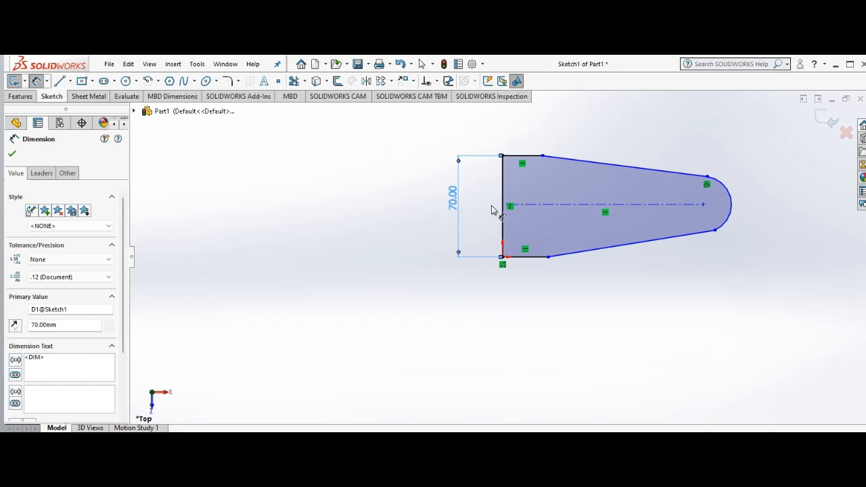
click(524, 257)
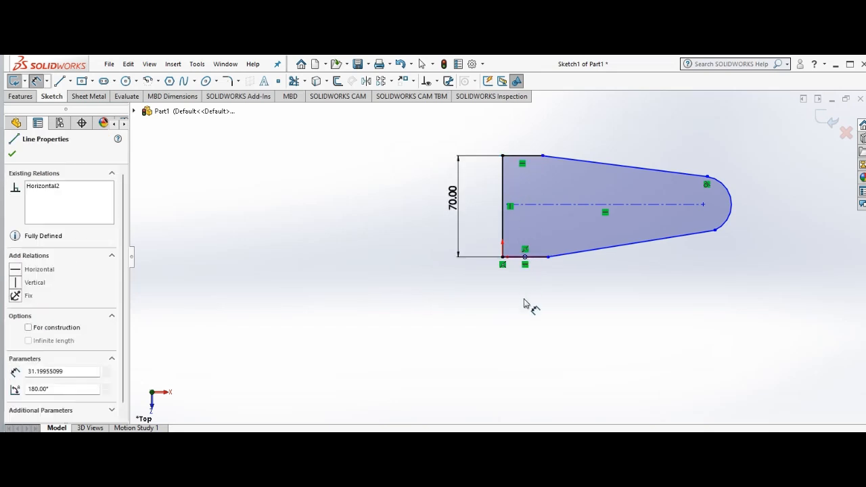
click(533, 263)
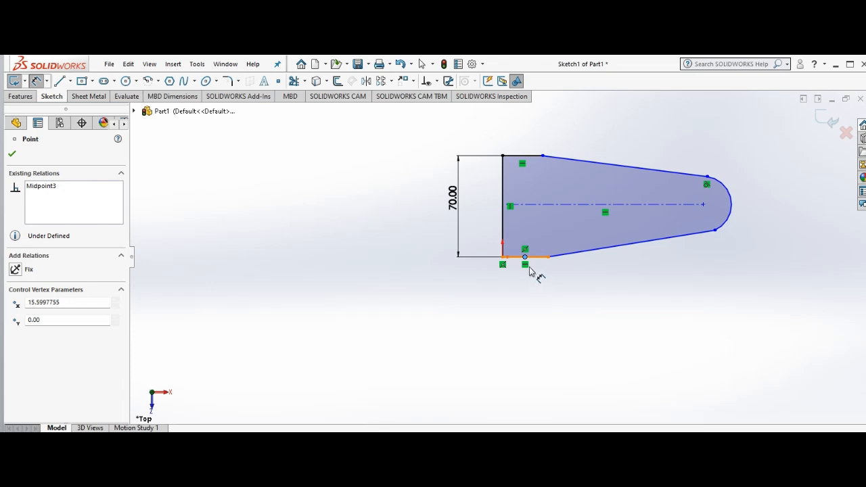
click(530, 156)
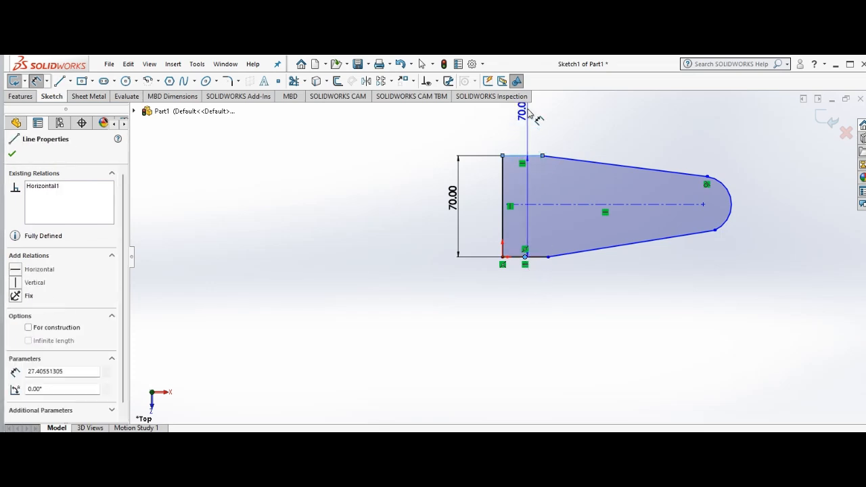
key(Escape)
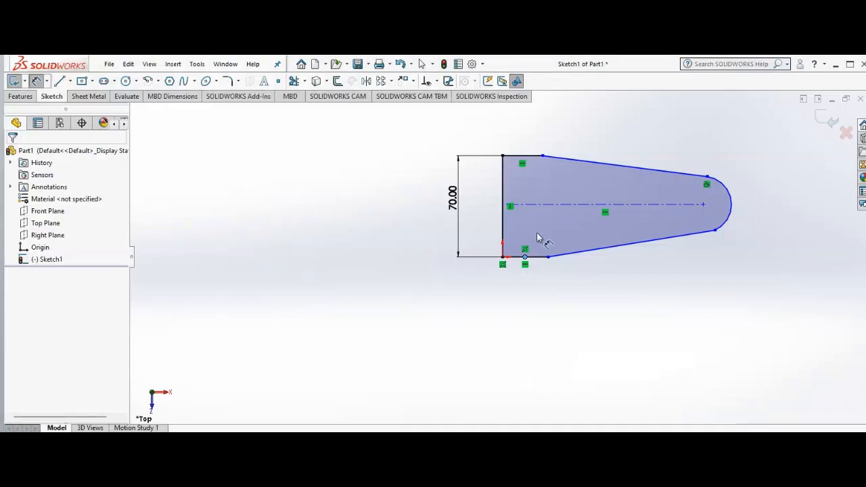
click(502, 206)
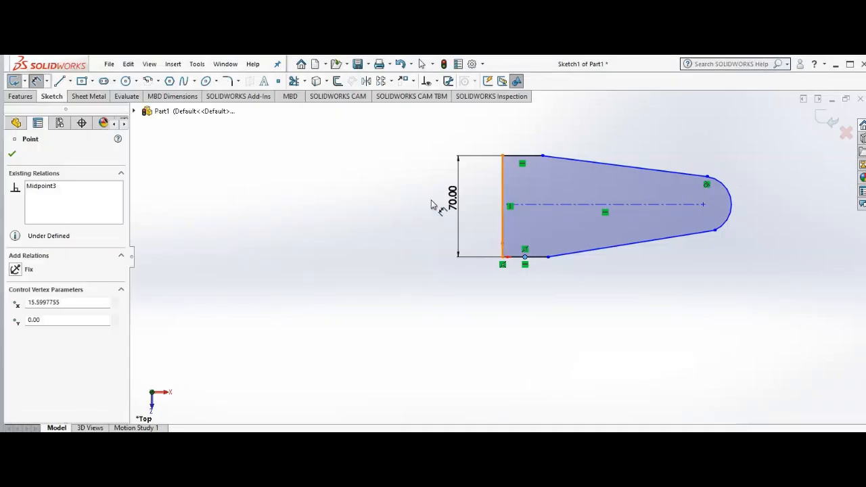
click(36, 80)
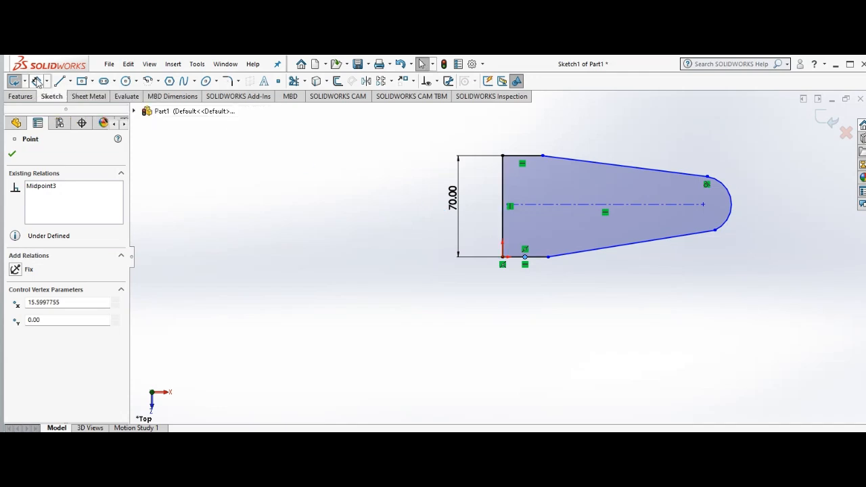
click(520, 155)
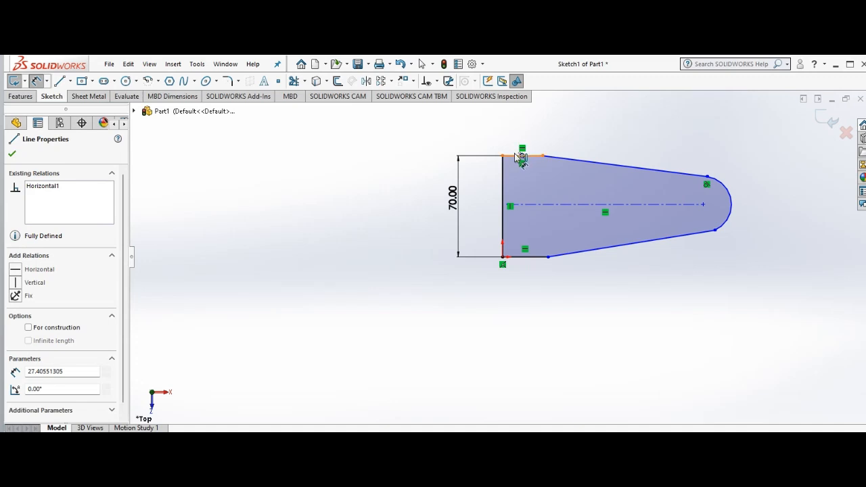
click(521, 155)
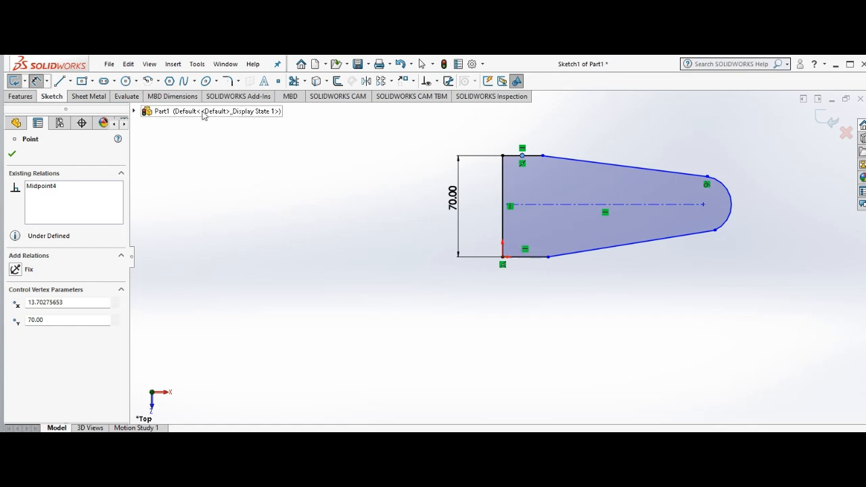
click(16, 122)
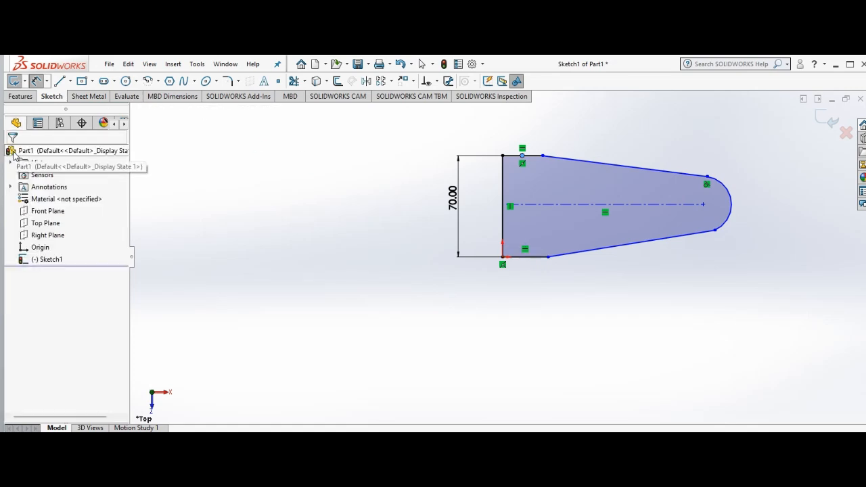
click(39, 81)
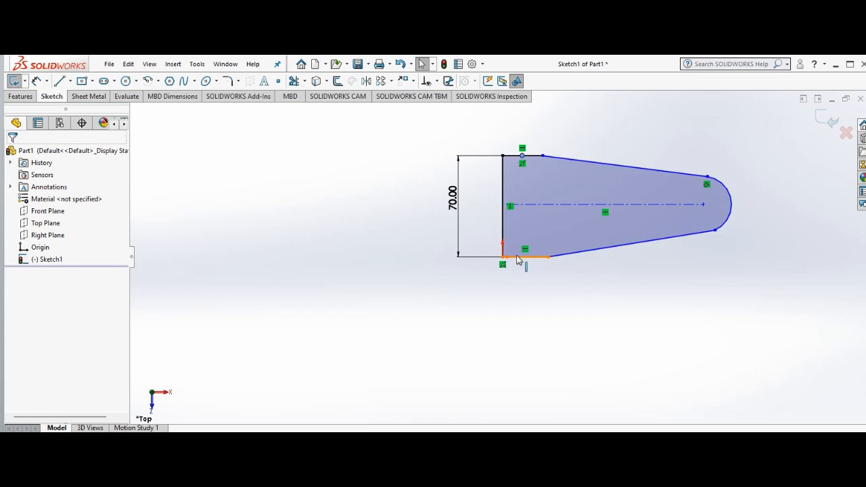
click(515, 257)
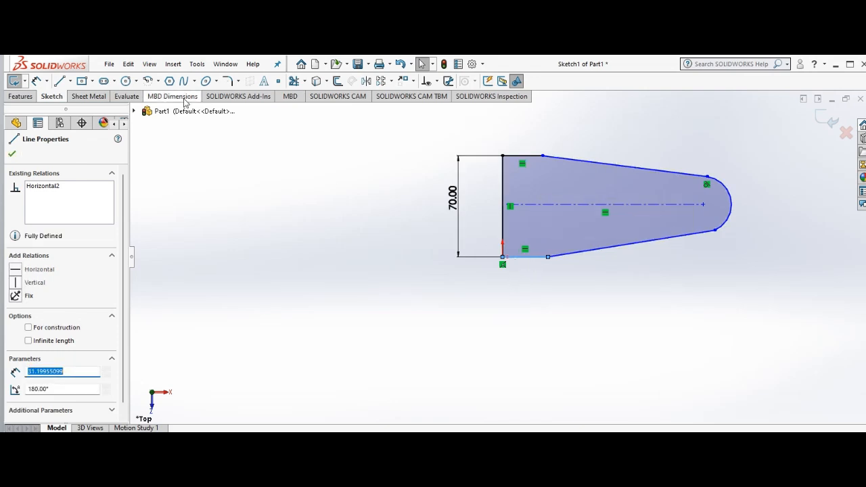
click(12, 153)
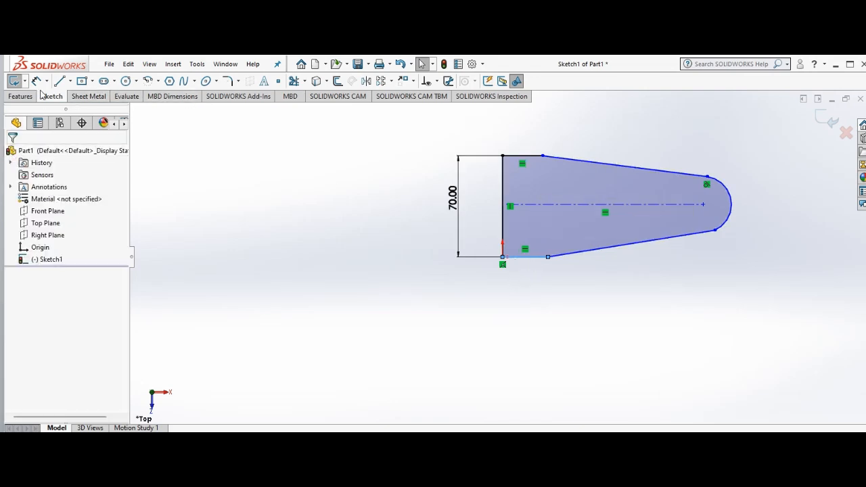
Step: Dimension the profile's upper horizontal edge and set its length to 30 mm
click(38, 81)
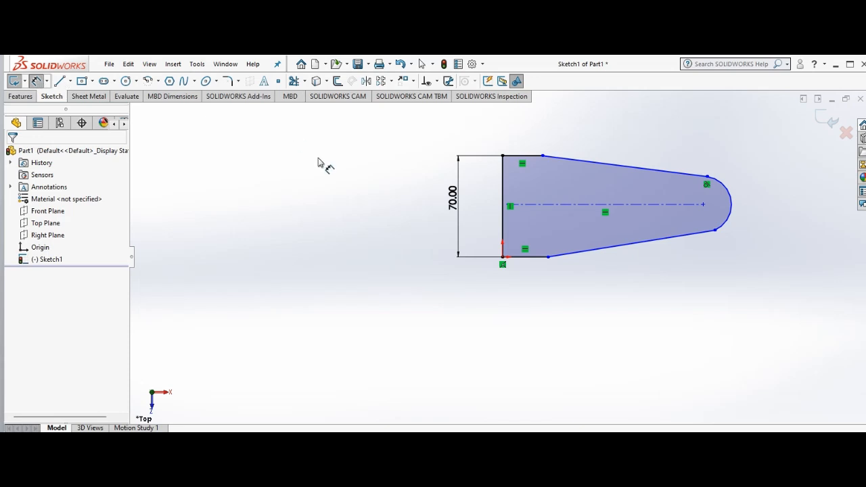
click(531, 157)
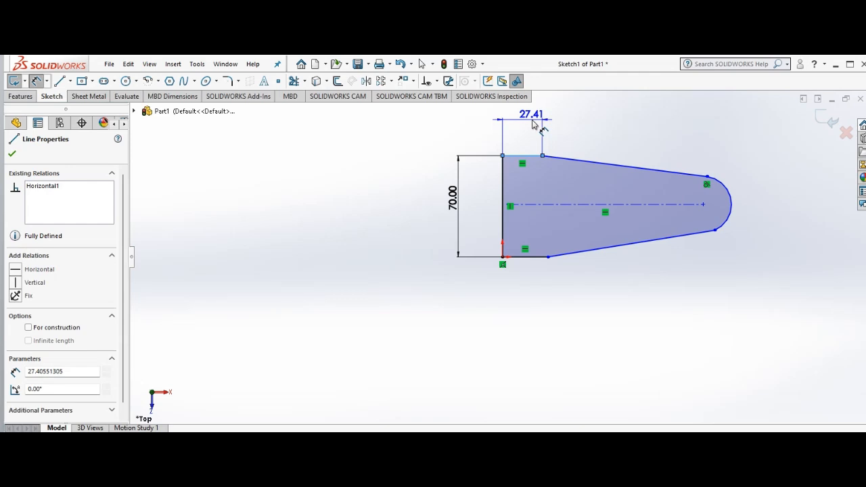
click(532, 122)
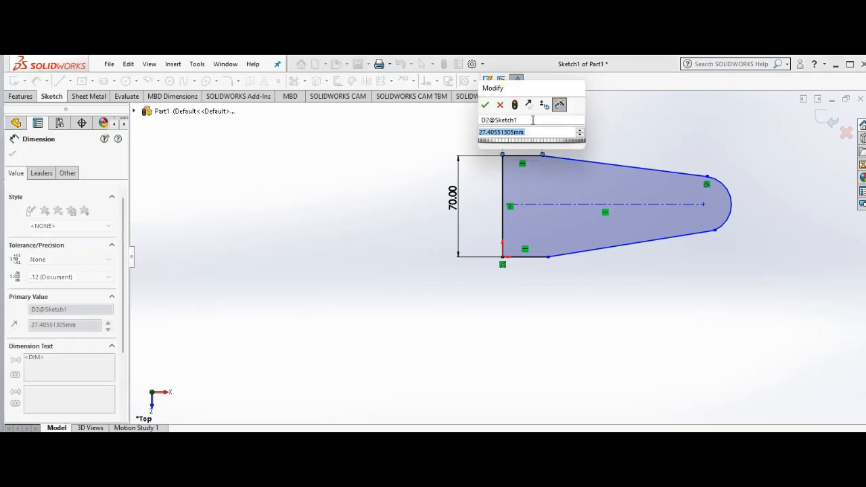
text(30)
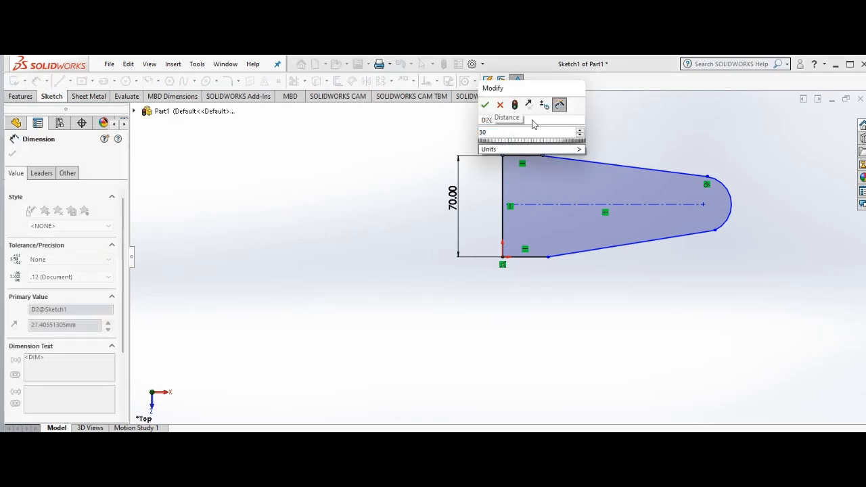
key(Return)
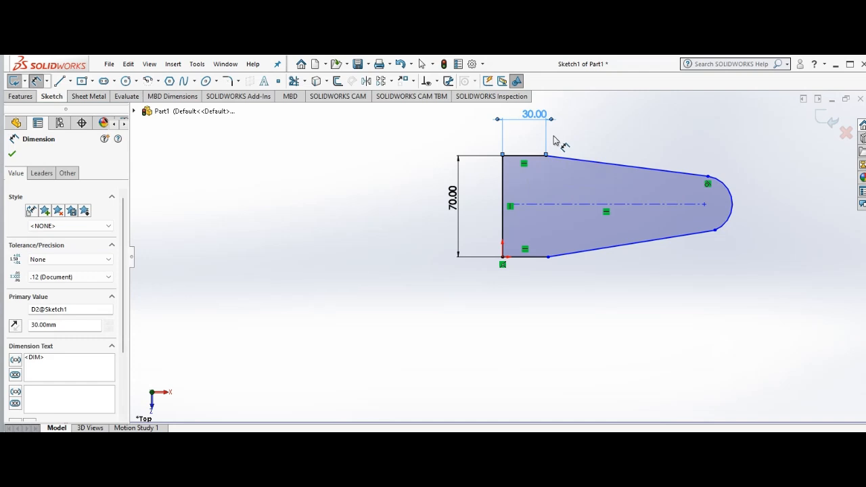
click(732, 203)
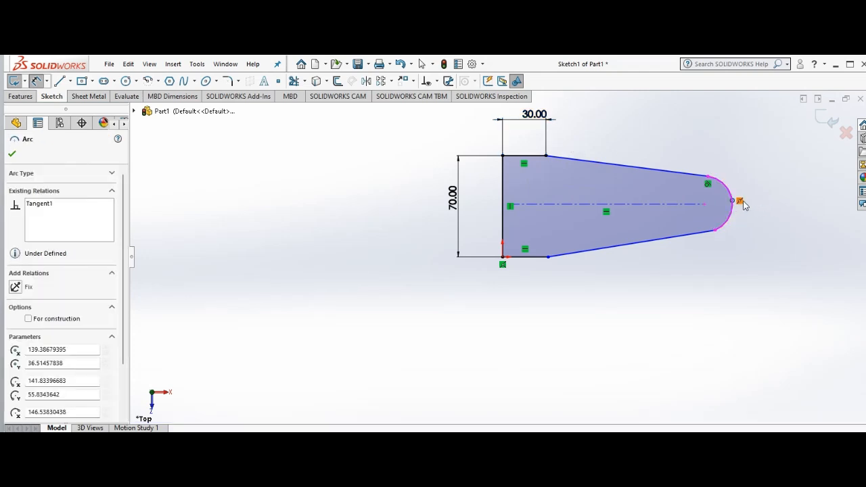
click(720, 232)
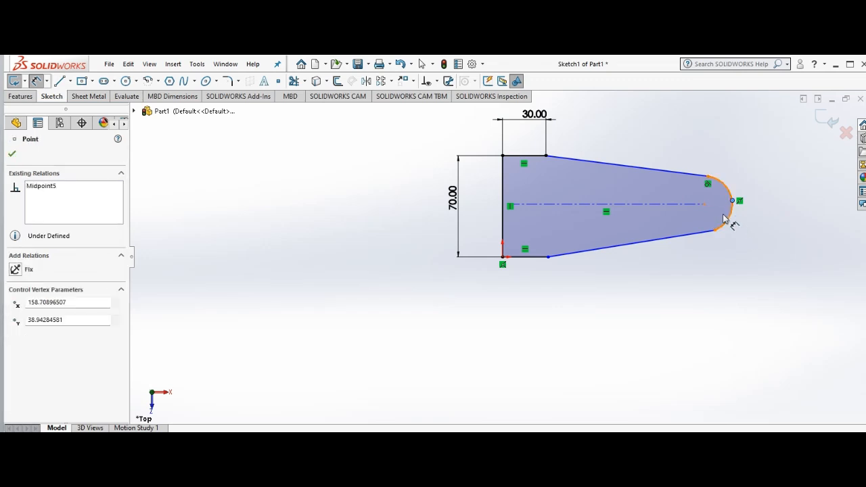
click(12, 155)
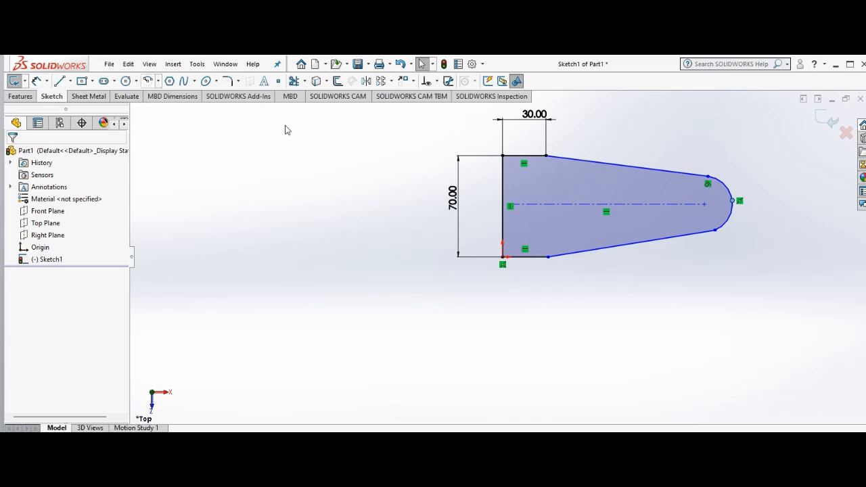
Step: Dimension the profile's end arc and set its radius to 20 mm
click(38, 81)
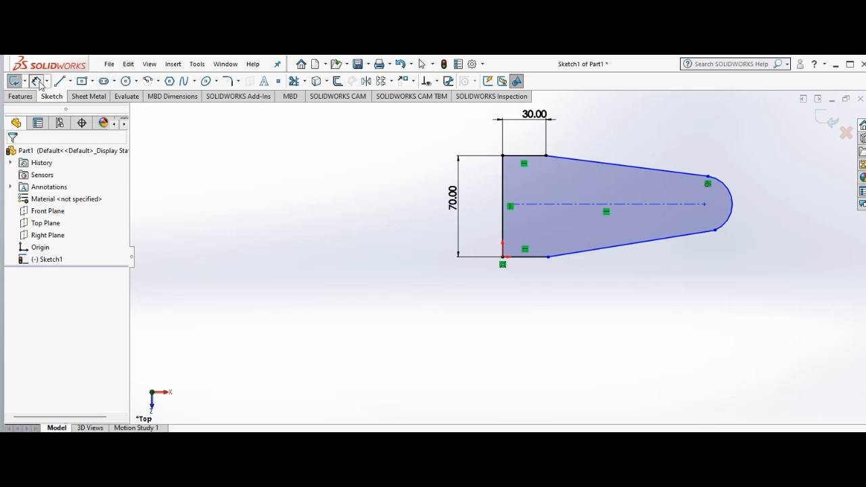
click(728, 227)
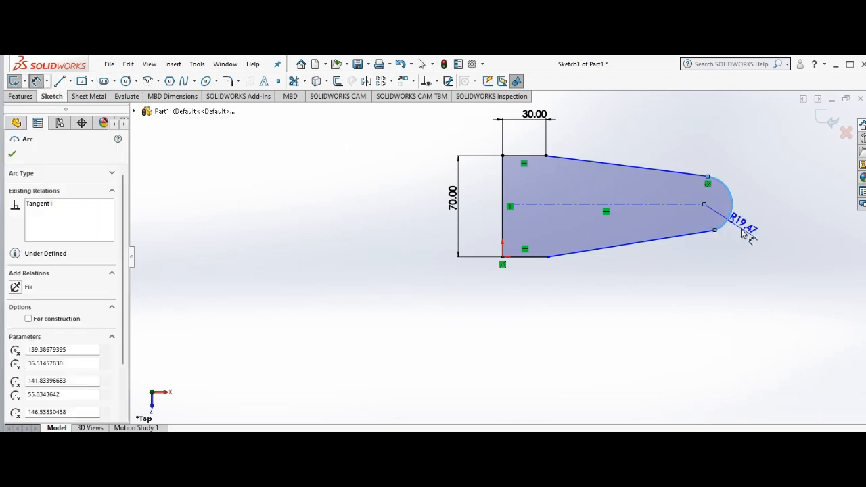
click(778, 233)
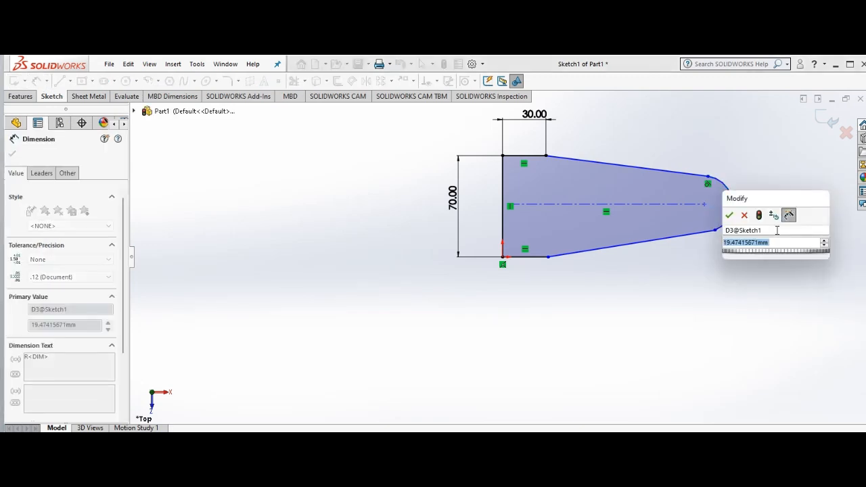
text(20)
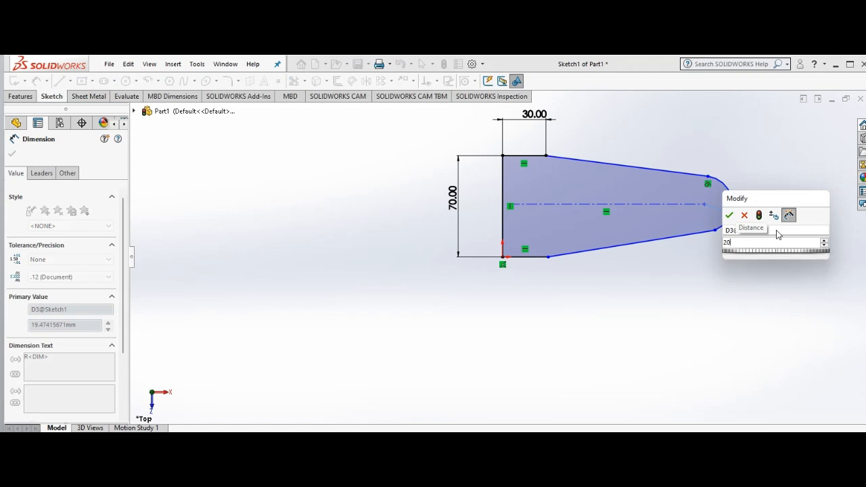
key(Return)
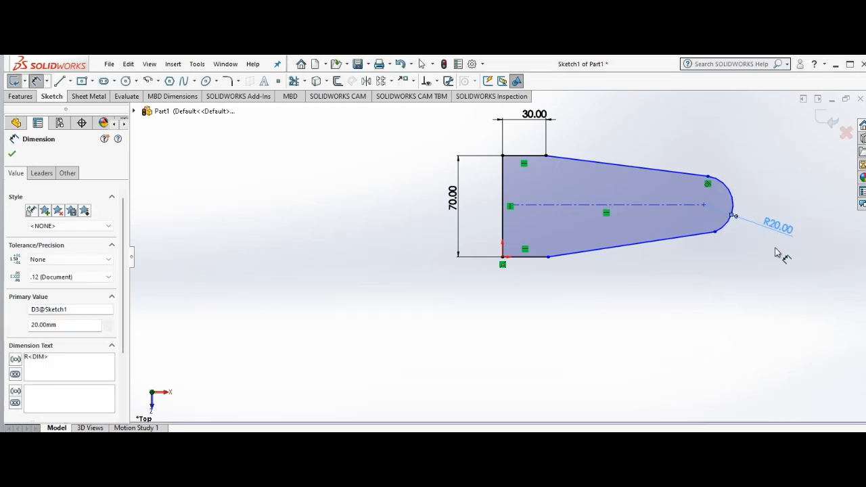
click(12, 157)
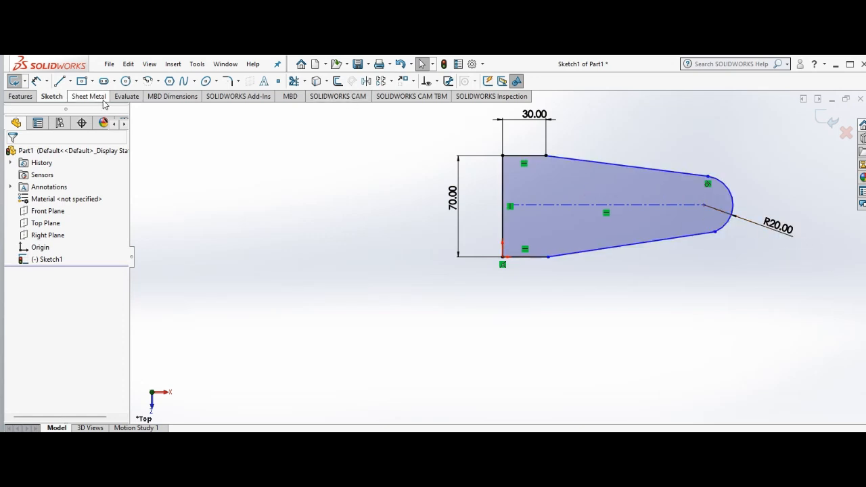
right_click(590, 264)
mouse_move(615, 273)
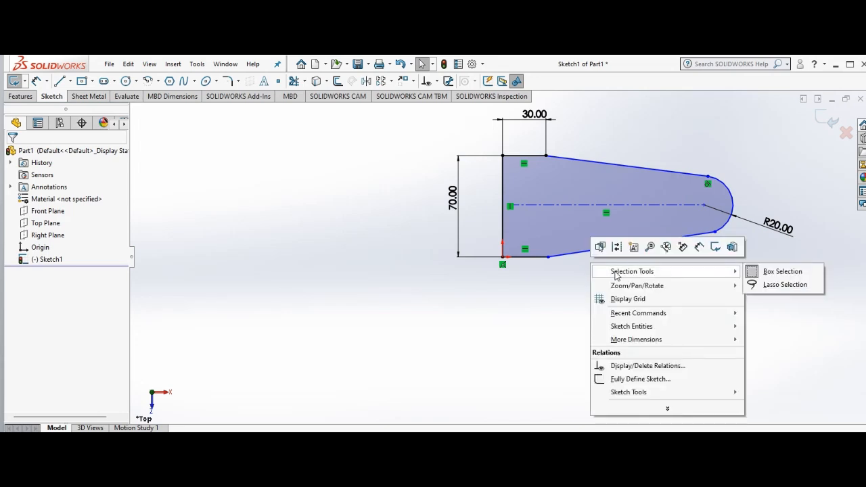
click(551, 284)
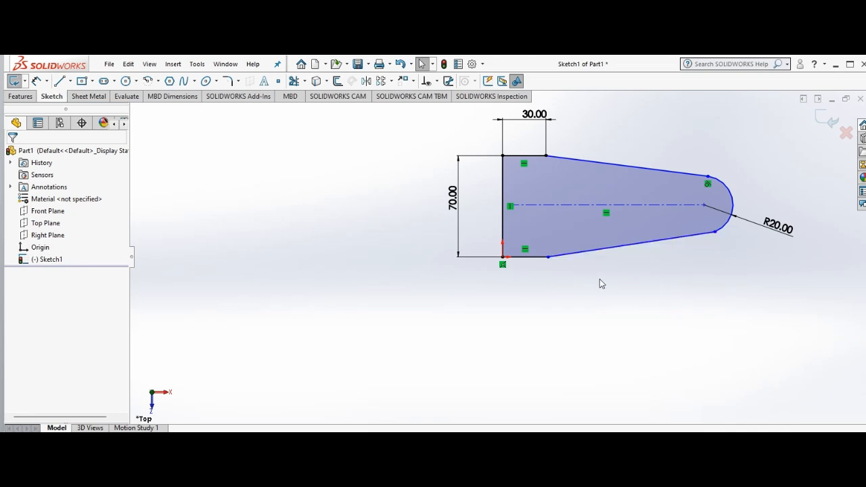
Step: Add an Equal relation between the profile's upper and lower horizontal edges
click(535, 160)
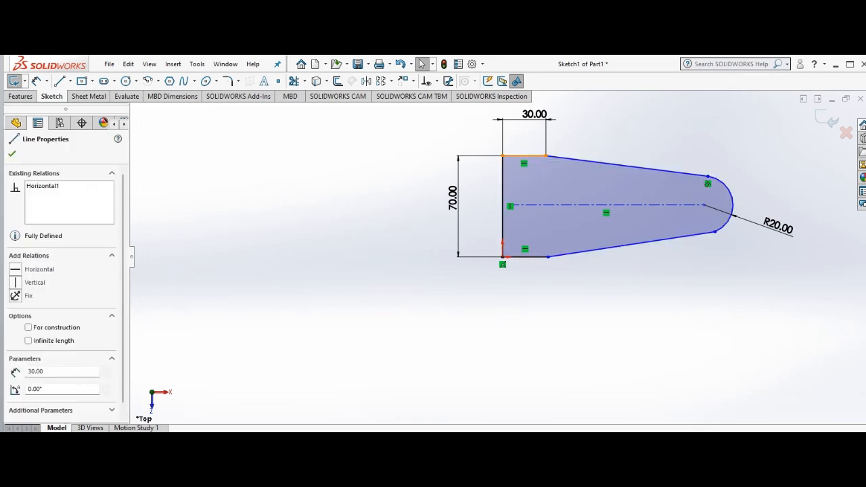
ctrl+click(526, 257)
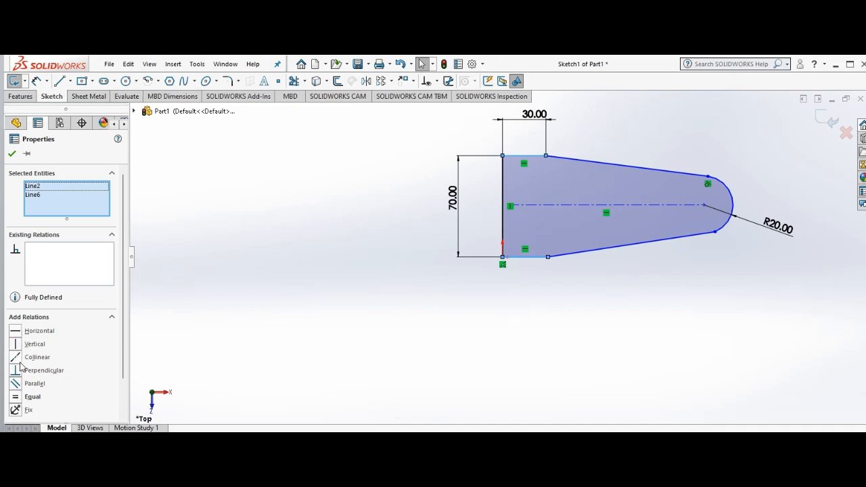
click(20, 398)
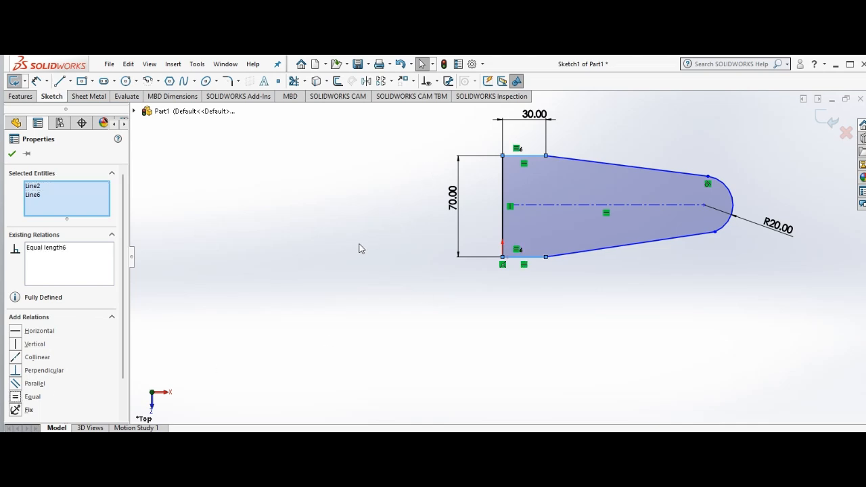
click(12, 153)
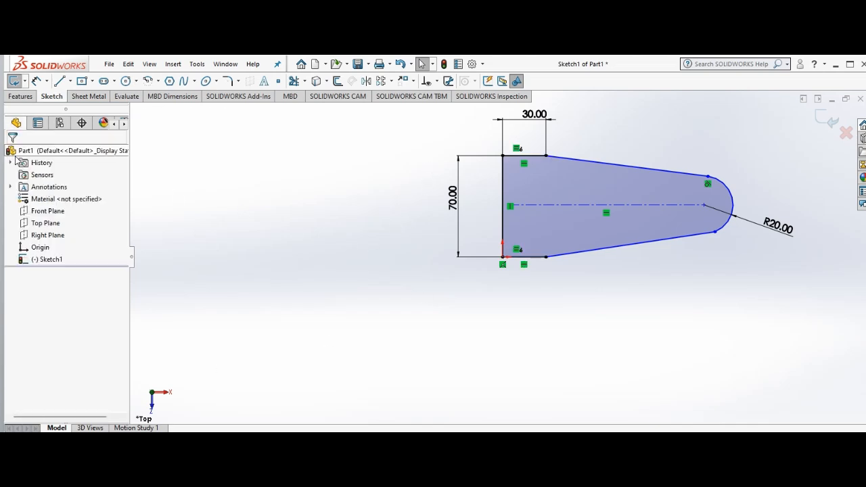
Step: Add a Symmetric relation that mirrors the two sloping profile lines about the horizontal centerline
click(663, 173)
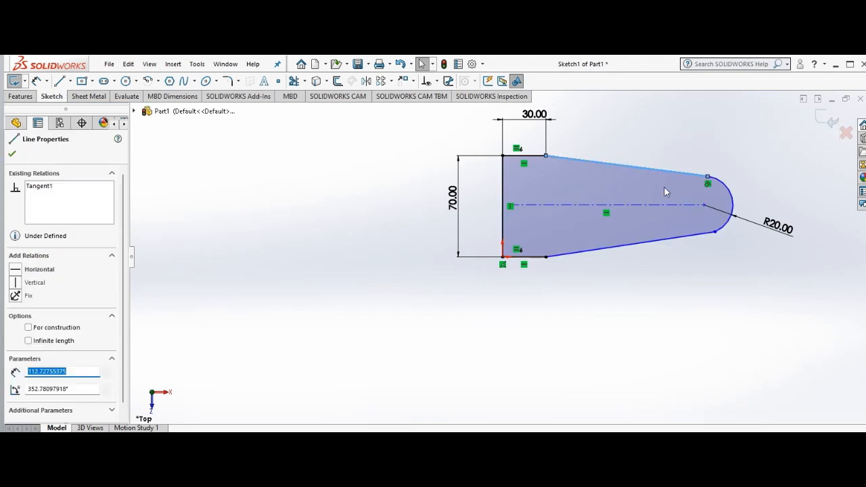
ctrl+click(656, 204)
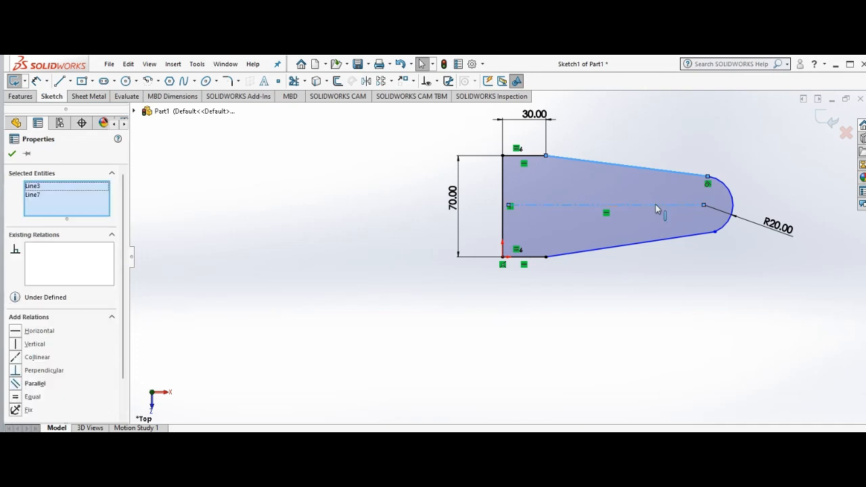
ctrl+click(660, 241)
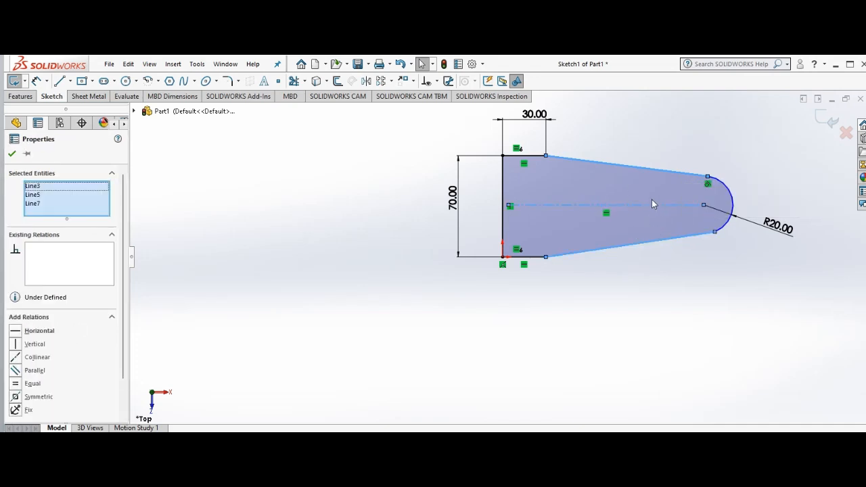
scroll(630, 243, down, 2)
scroll(629, 243, up, 4)
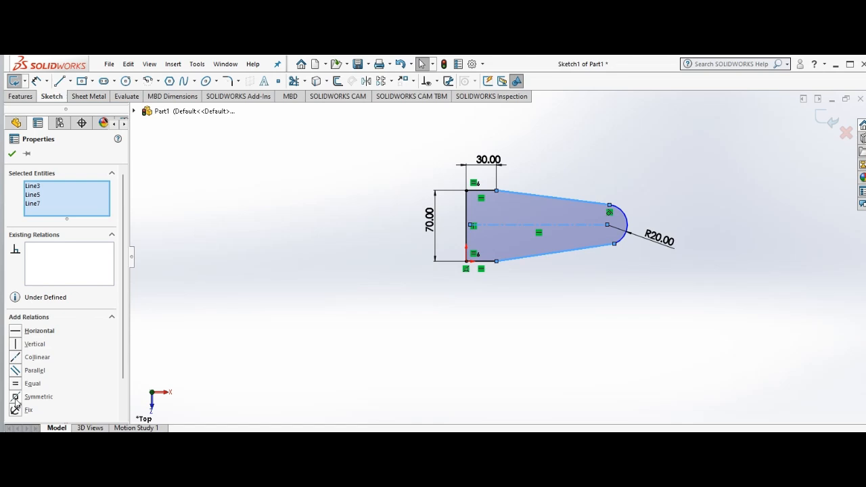
click(16, 397)
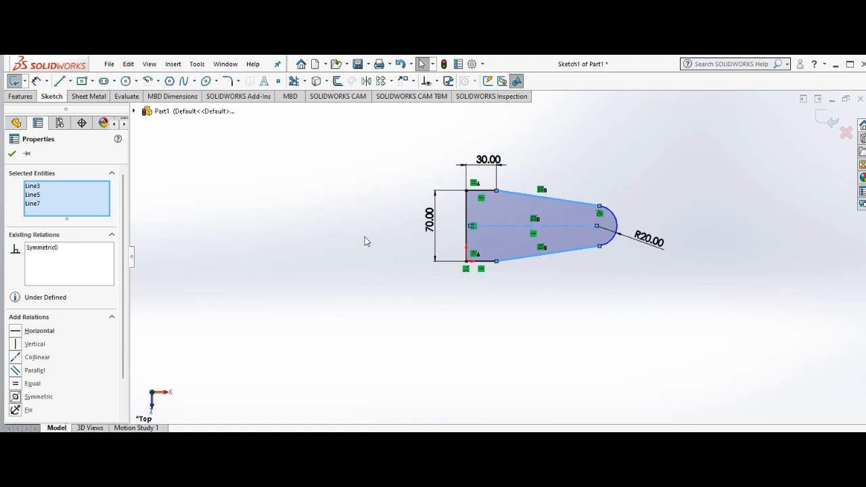
click(12, 154)
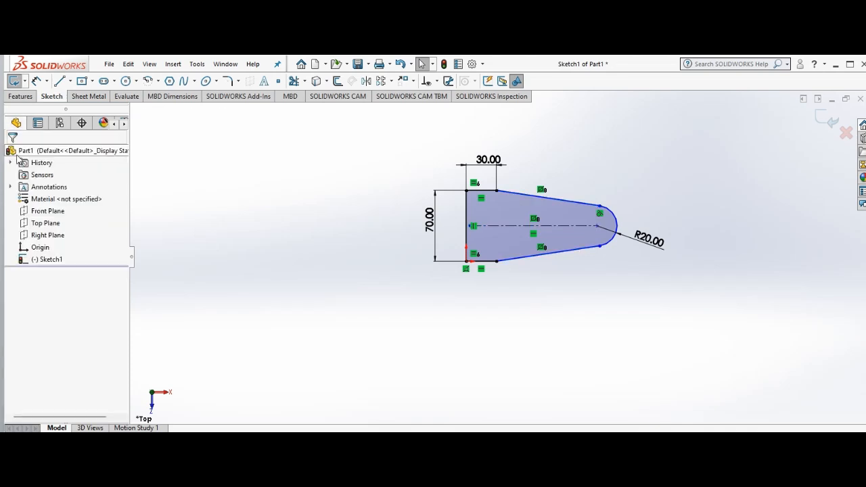
Step: Create a 5 mm thick sheet metal Base Flange from the profile sketch with its thickness direction reversed
right_click(312, 170)
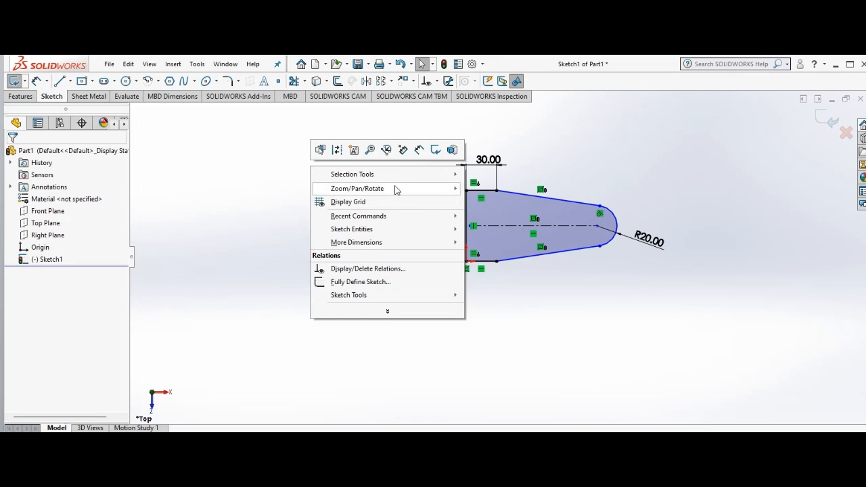
mouse_move(426, 188)
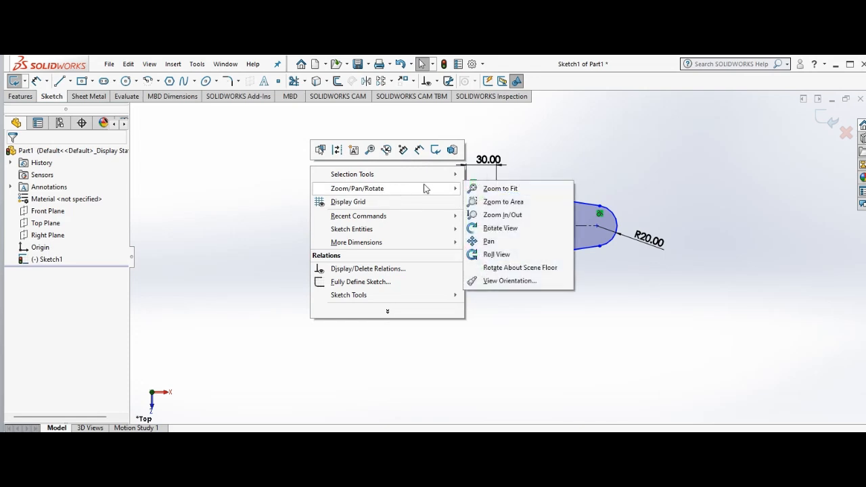
click(504, 218)
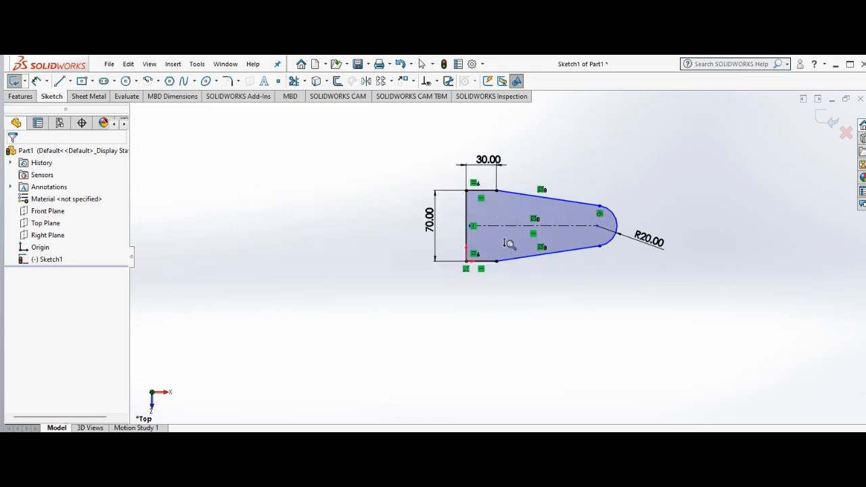
right_drag(507, 242, 527, 266)
mouse_move(625, 166)
mouse_down()
mouse_move(557, 150)
mouse_move(524, 131)
mouse_up()
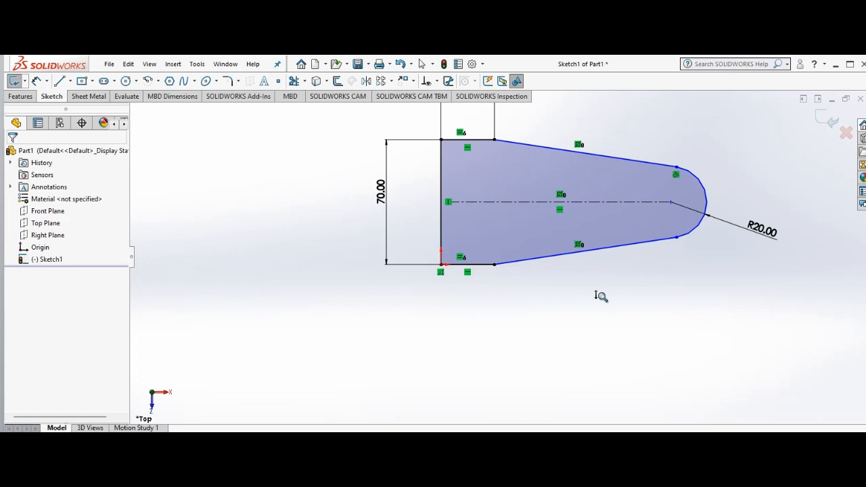
right_click(508, 295)
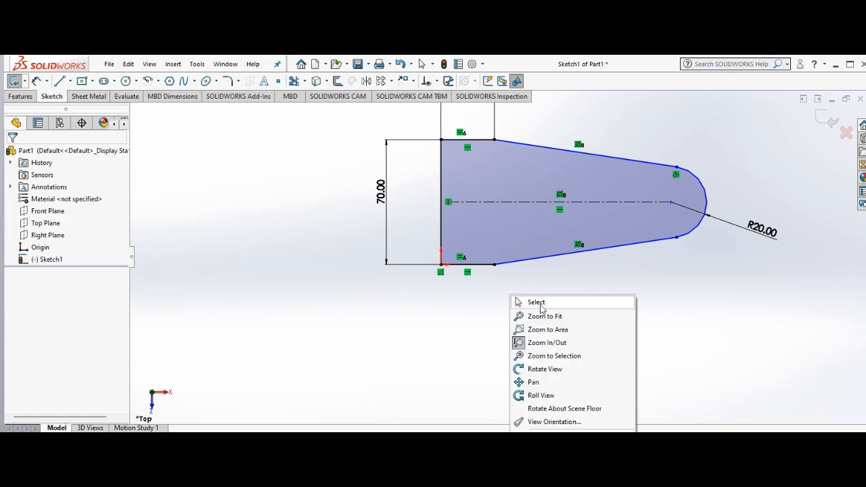
click(534, 383)
drag(522, 218, 518, 257)
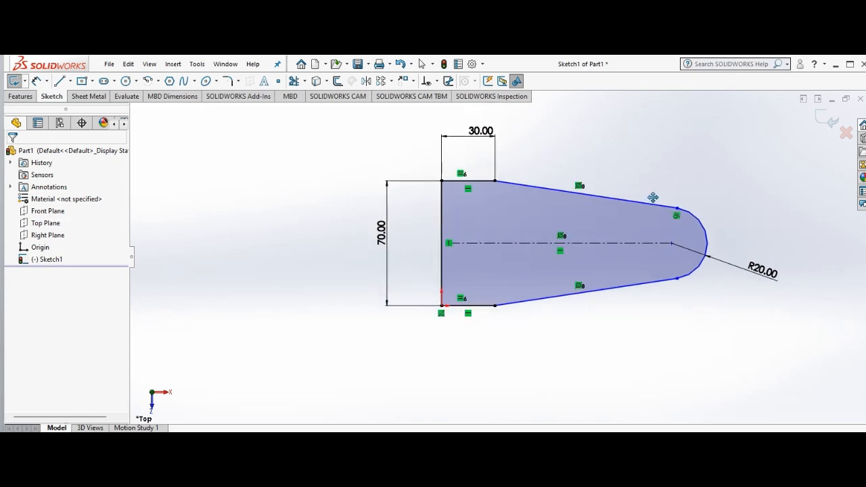
click(90, 97)
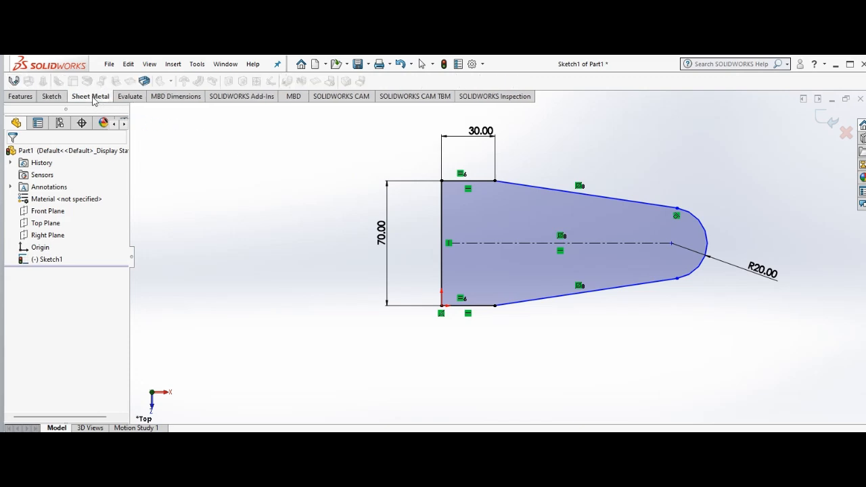
click(14, 82)
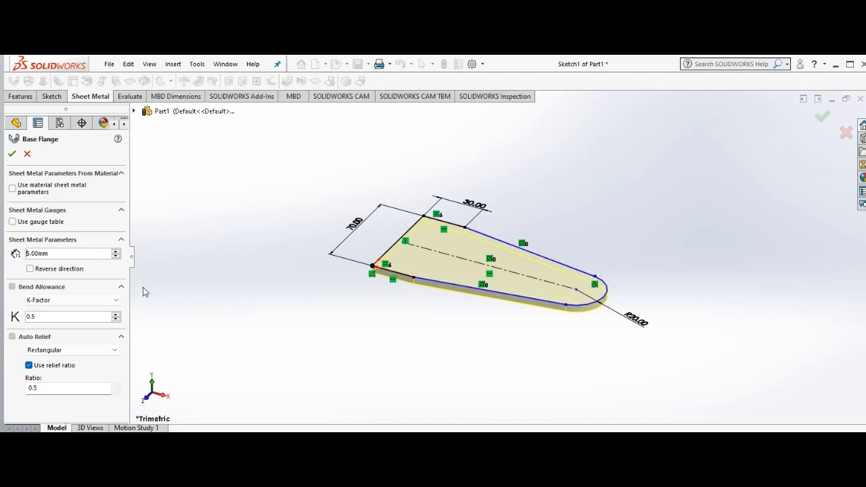
click(29, 268)
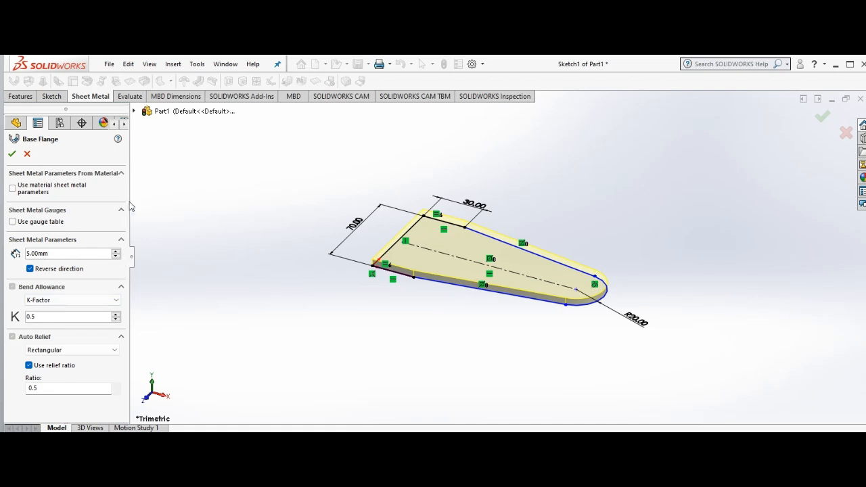
click(13, 155)
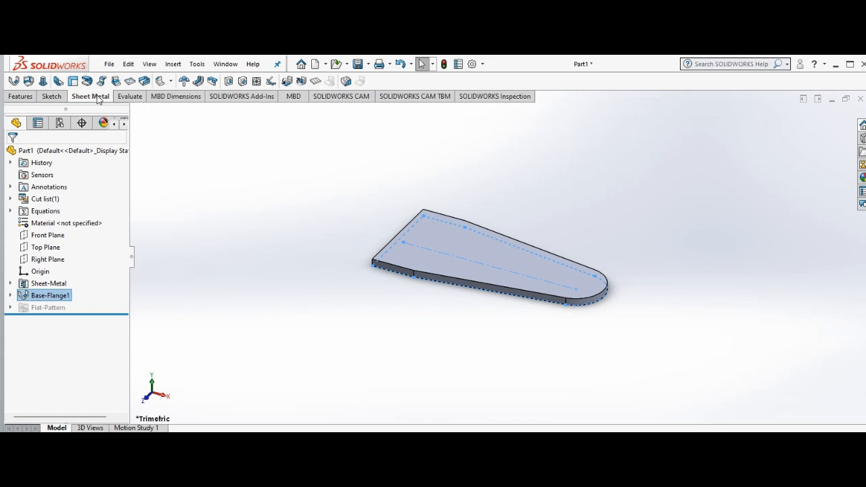
Step: Start an Edge Flange upward from the base's wide straight end and set its length to 50 mm
click(58, 82)
click(401, 229)
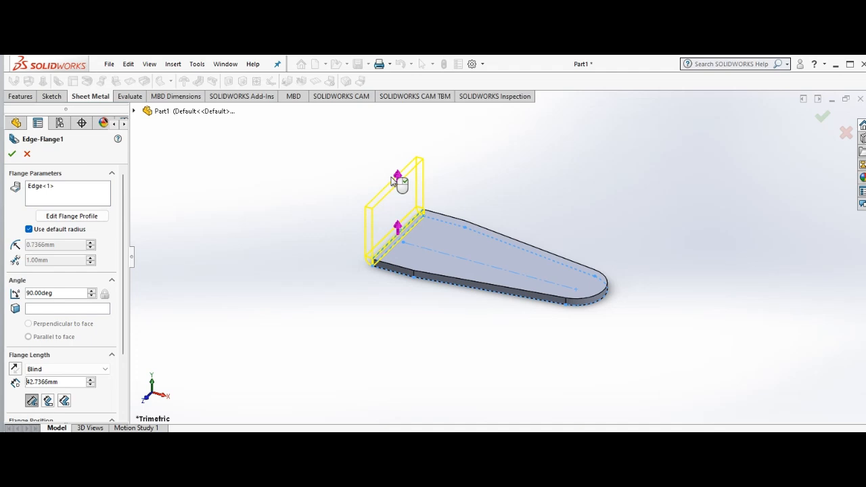
click(391, 178)
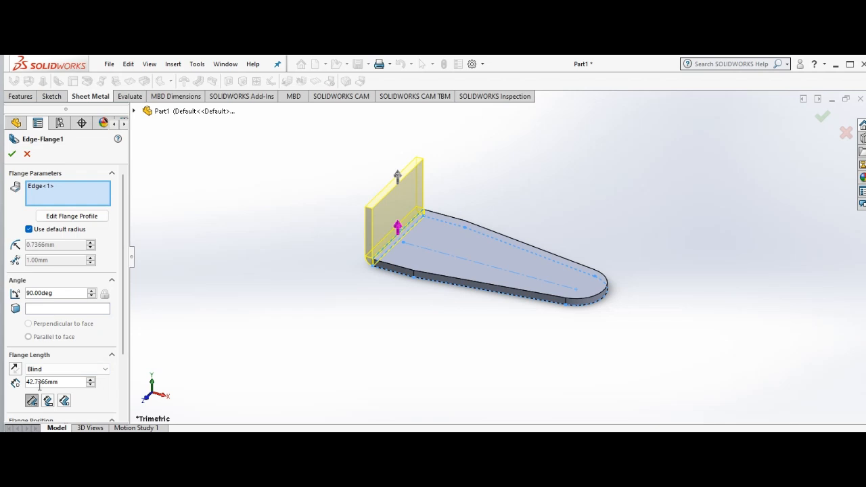
key(BackSpace)
key(BackSpace)
key(BackSpace)
key(BackSpace)
key(BackSpace)
key(BackSpace)
key(BackSpace)
key(BackSpace)
key(BackSpace)
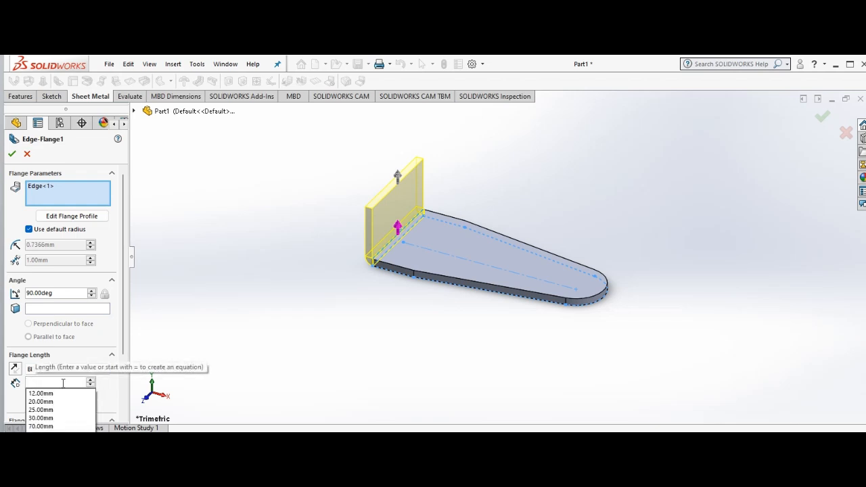
text(50)
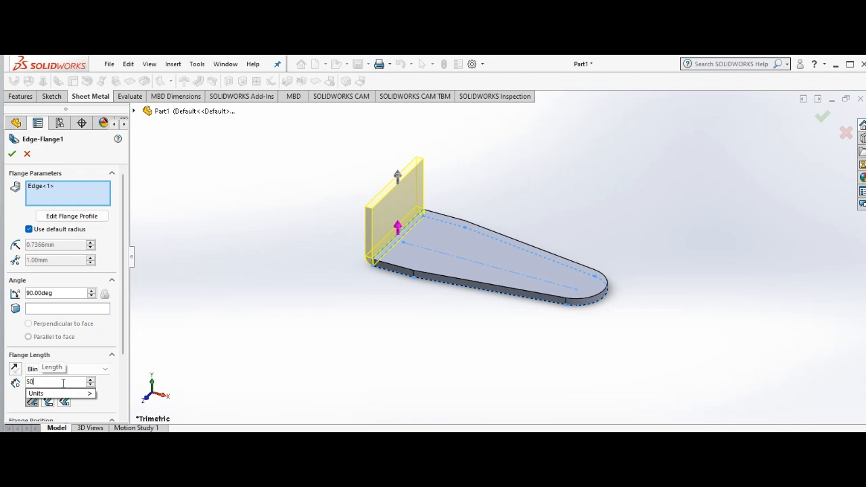
key(Return)
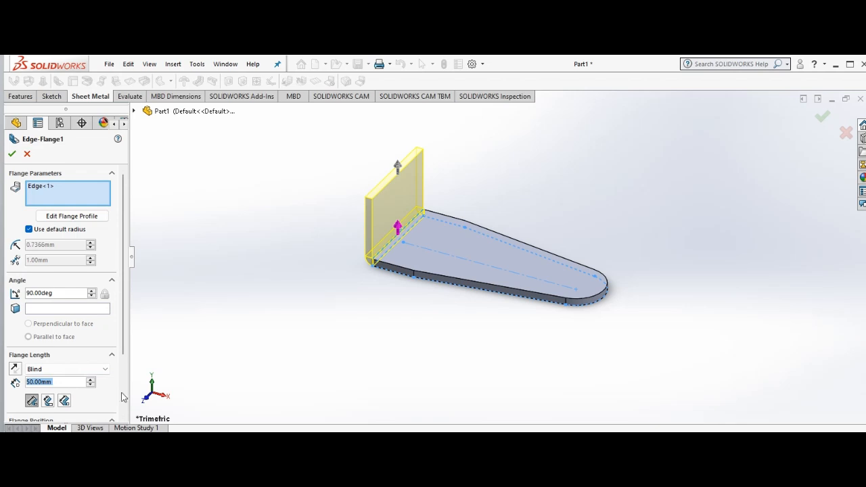
Step: Set the edge flange's position to Bend Outside and finish the flange
click(122, 416)
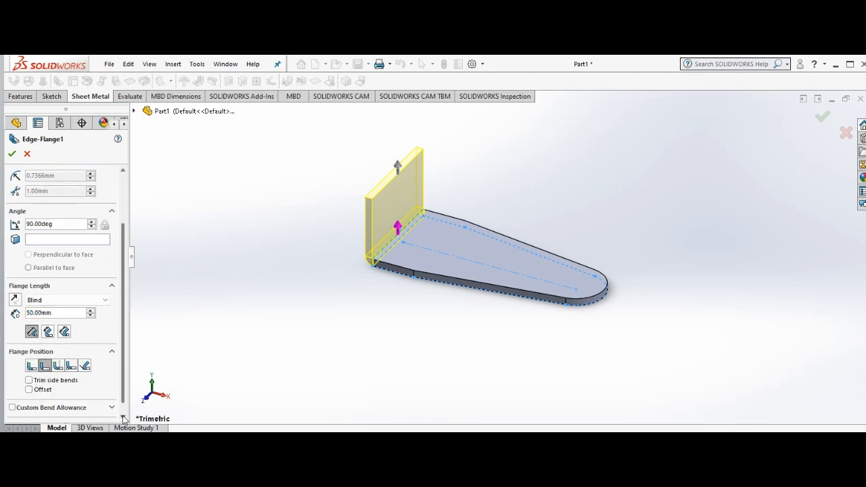
click(31, 368)
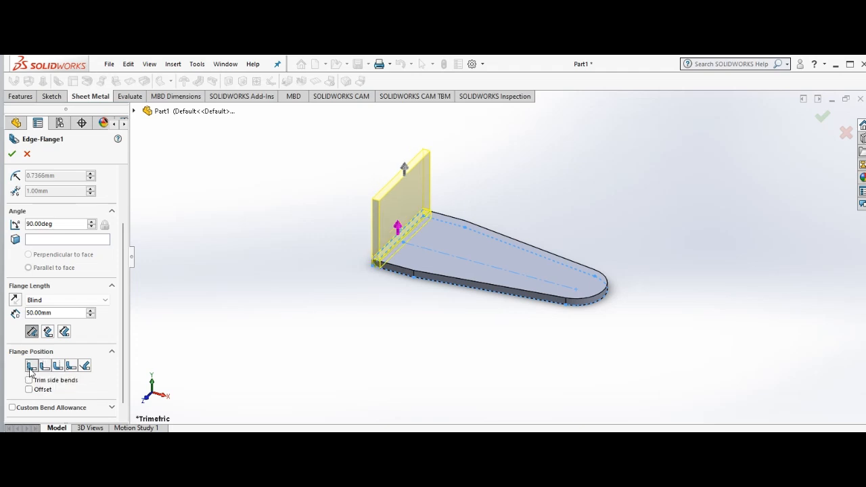
click(44, 366)
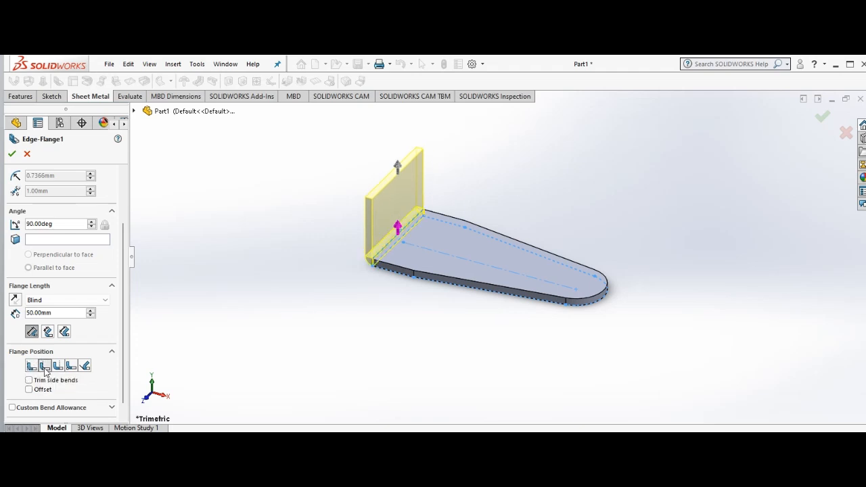
click(58, 366)
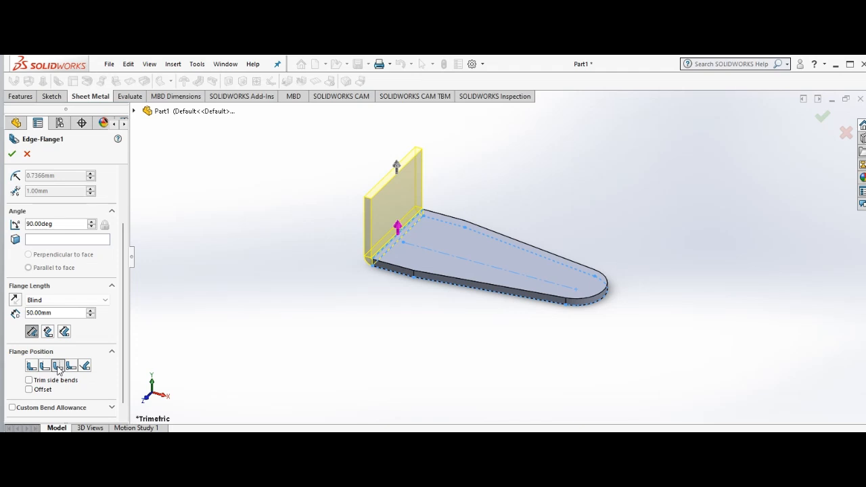
right_click(317, 217)
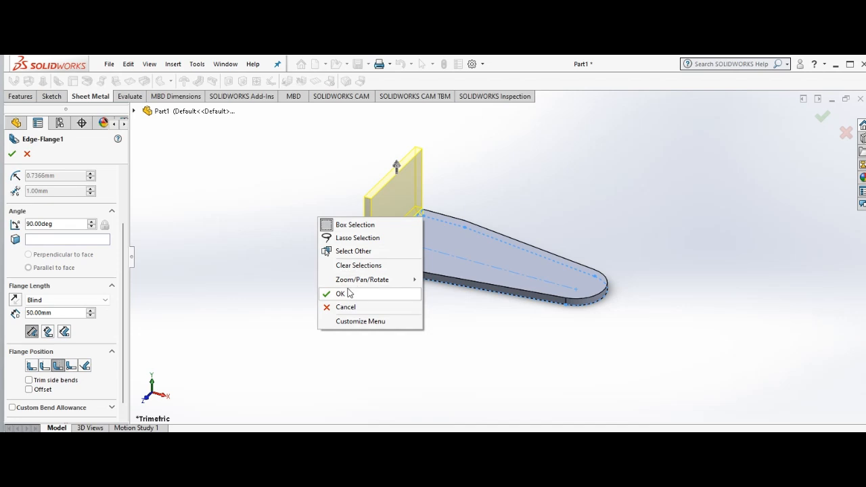
click(75, 369)
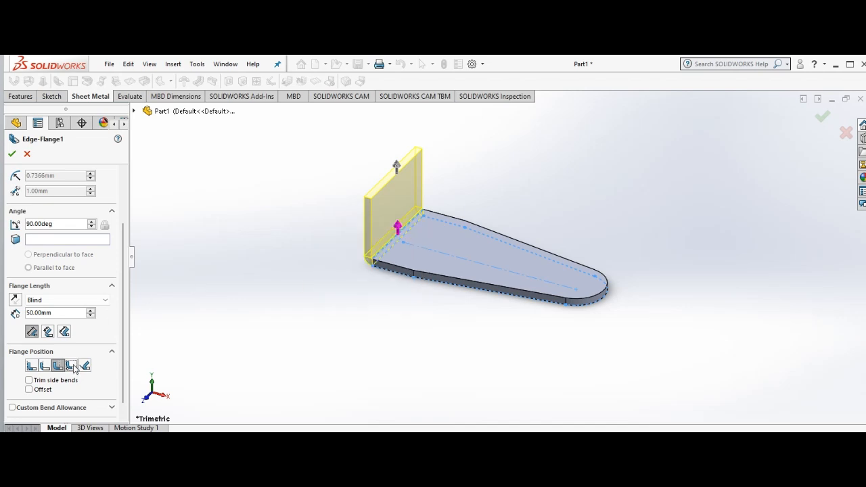
click(58, 371)
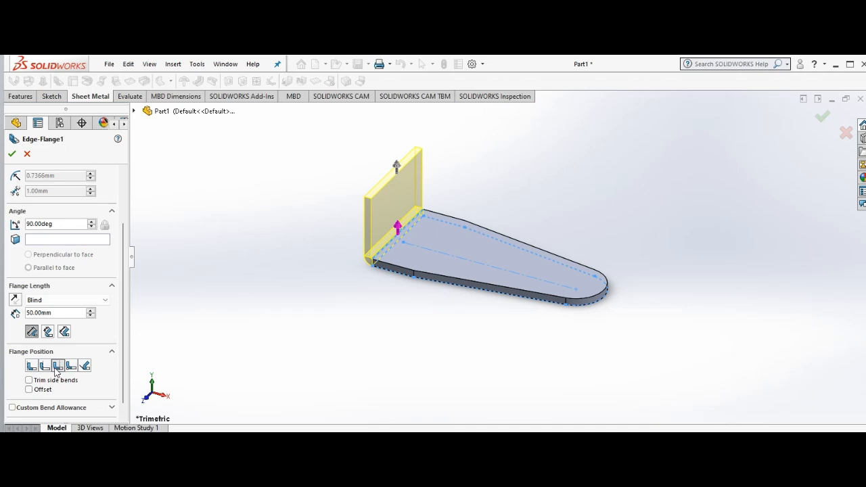
click(12, 155)
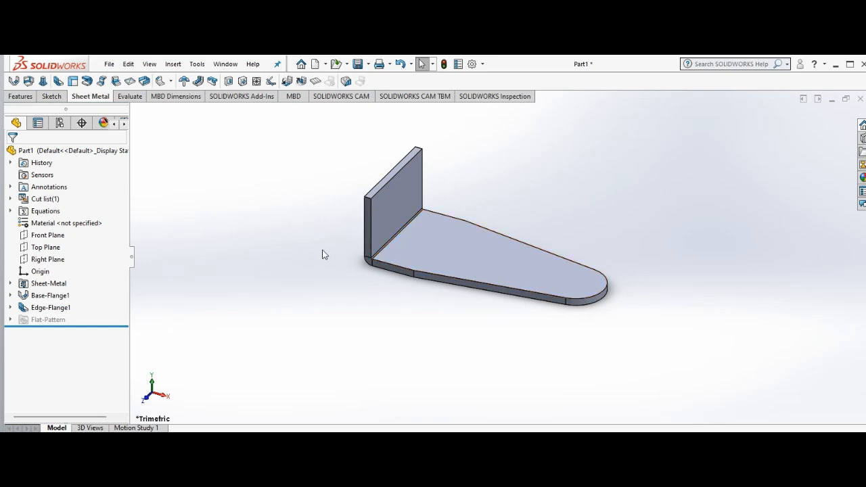
Step: Start a Hem on the upright flange's upper inner edge and set it to Material Inside
right_click(303, 233)
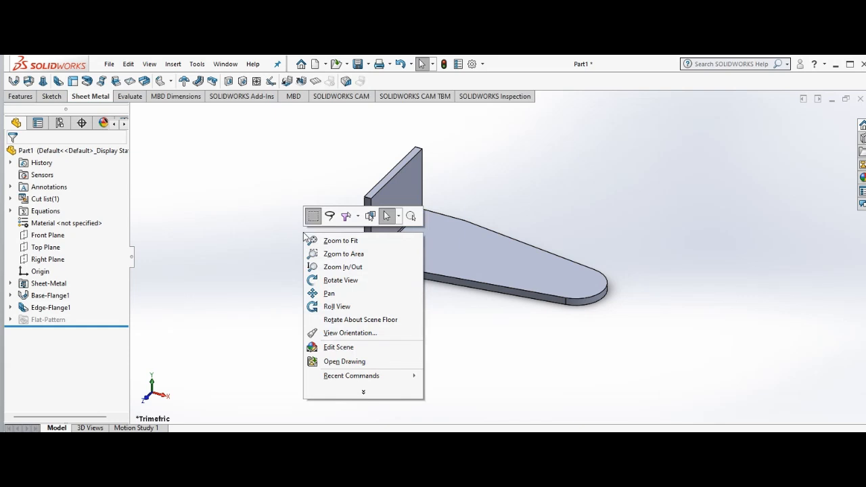
click(345, 280)
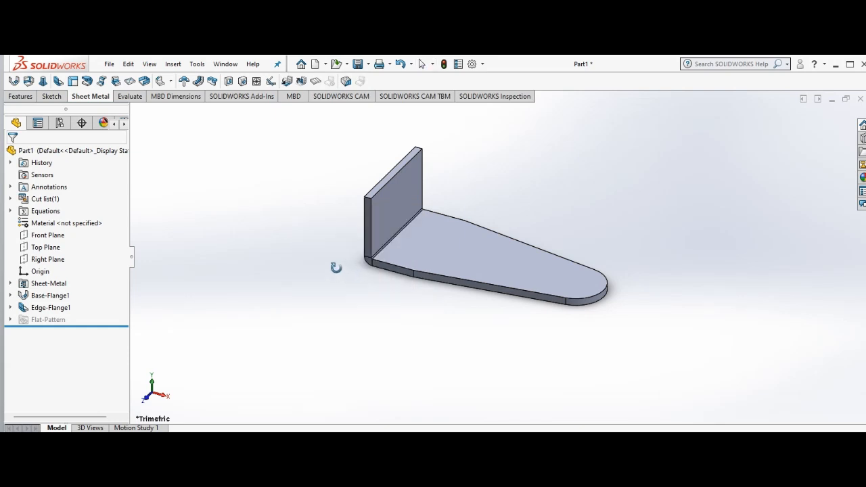
mouse_move(336, 268)
mouse_down()
mouse_move(327, 255)
mouse_move(331, 232)
mouse_move(332, 254)
mouse_up()
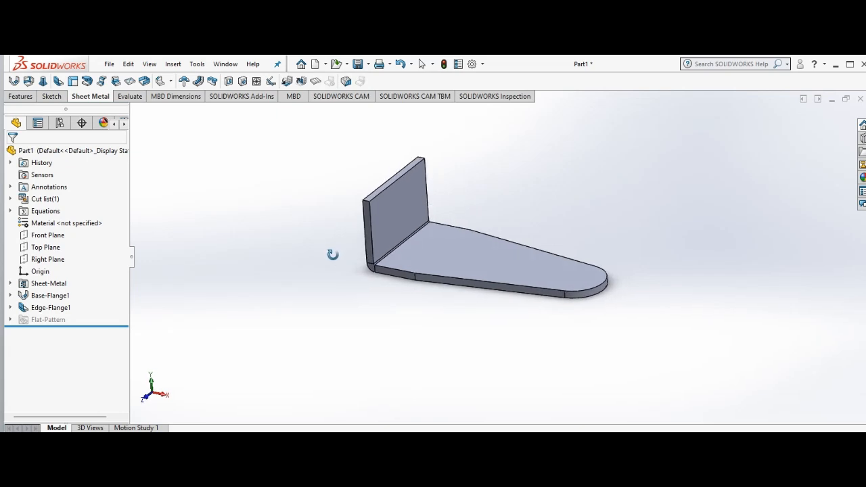
right_click(332, 254)
click(355, 264)
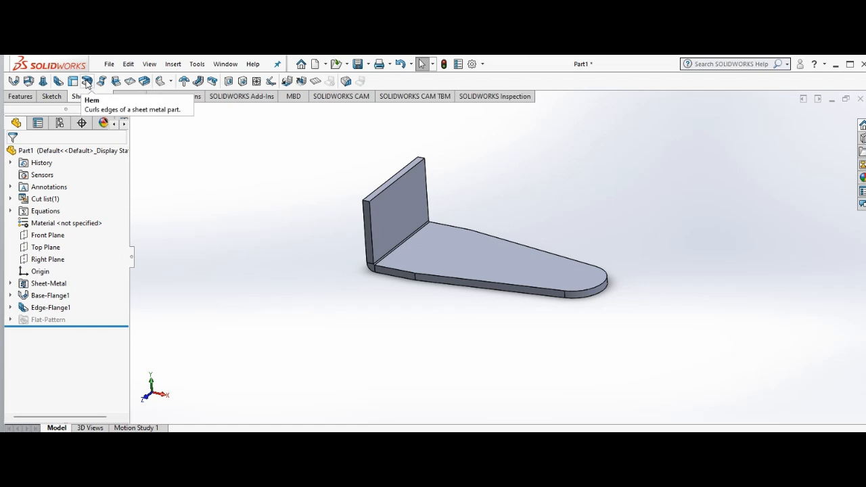
click(86, 82)
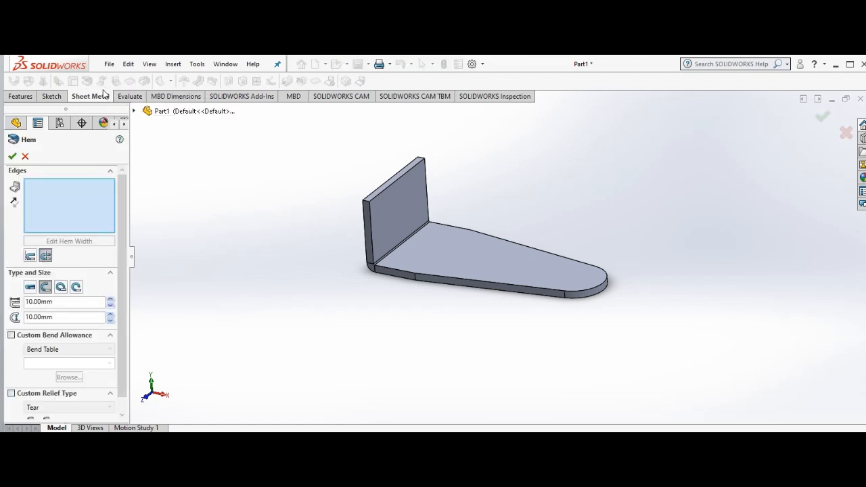
click(389, 186)
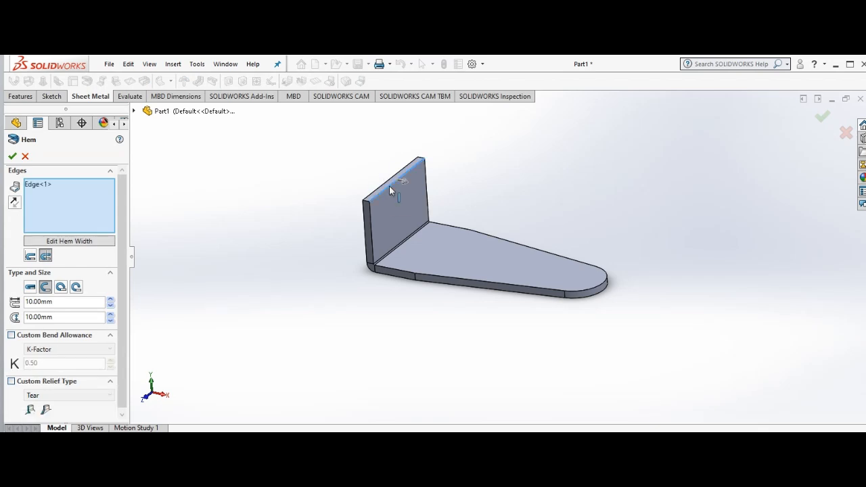
click(390, 187)
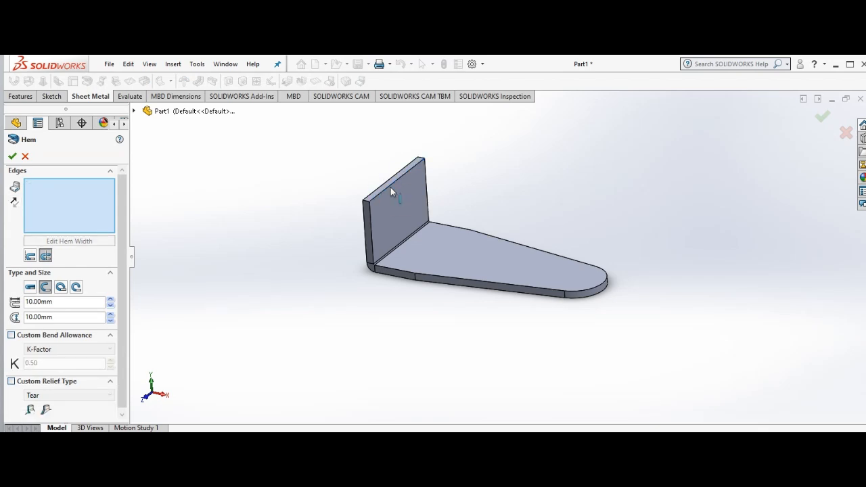
click(389, 186)
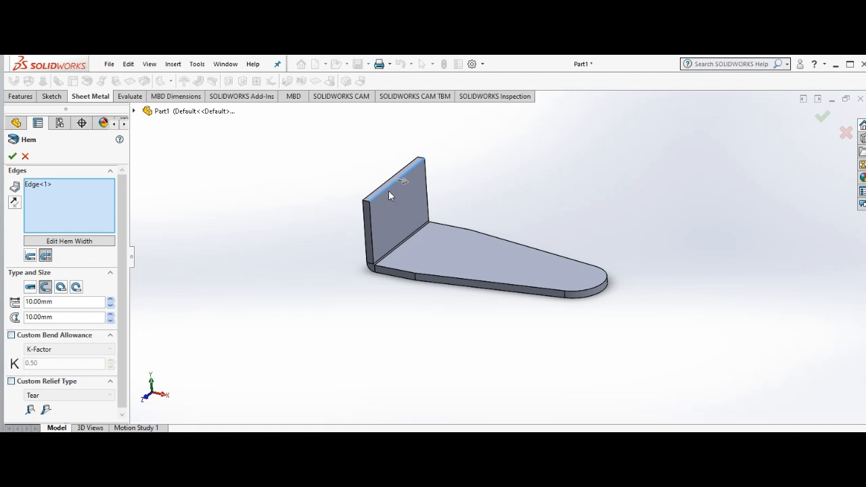
click(30, 256)
Step: Try to create the open hem with a 10 mm length and a 10 mm gap distance
click(13, 158)
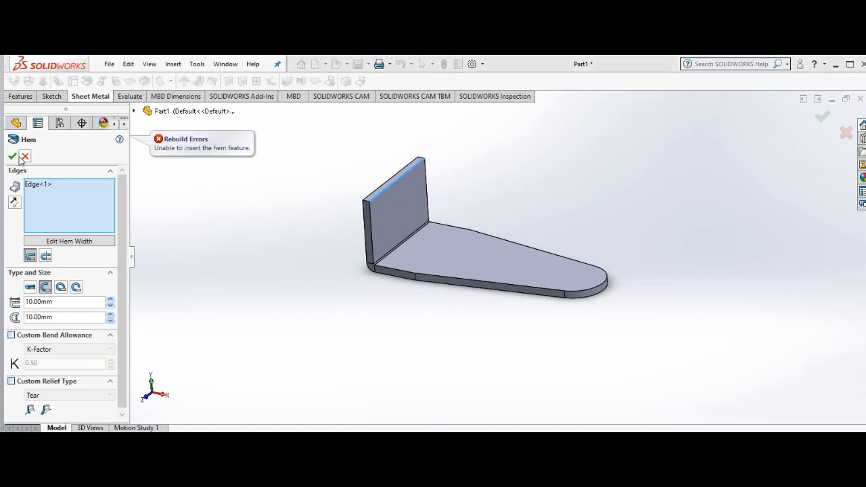
click(13, 157)
click(121, 140)
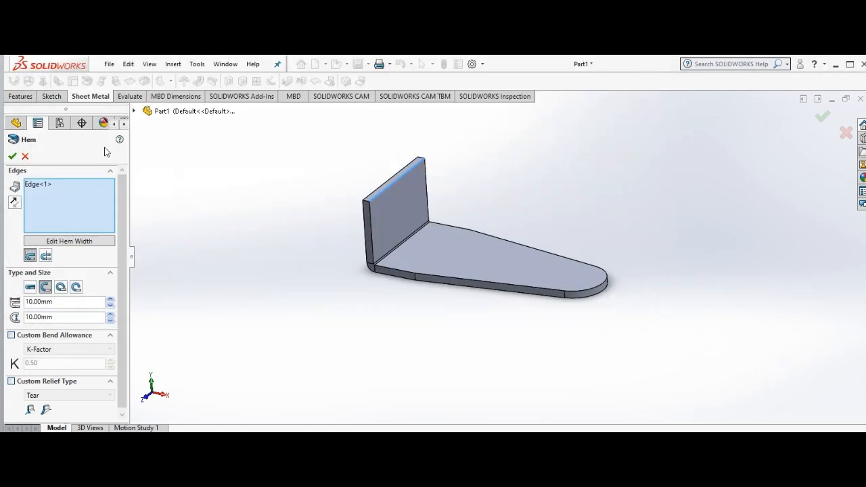
Step: Cancel the open hem and start a closed Hem, set to Material Inside, on the upright flange's upper inner edge
click(25, 155)
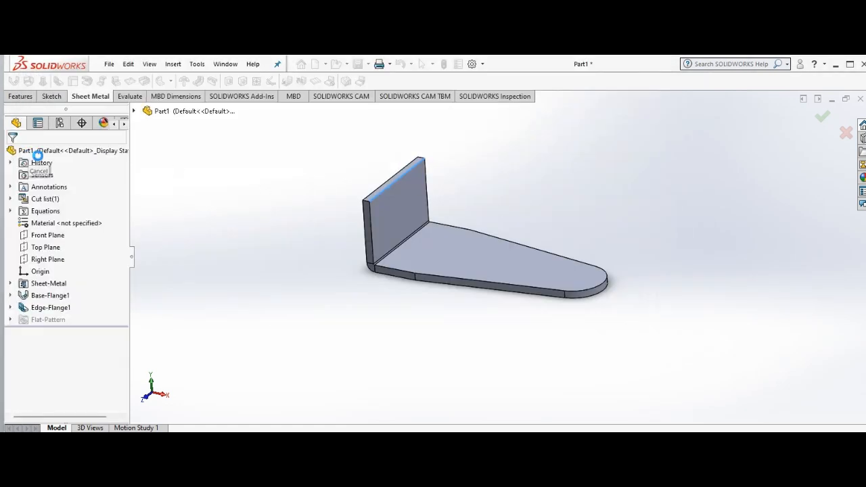
right_click(193, 222)
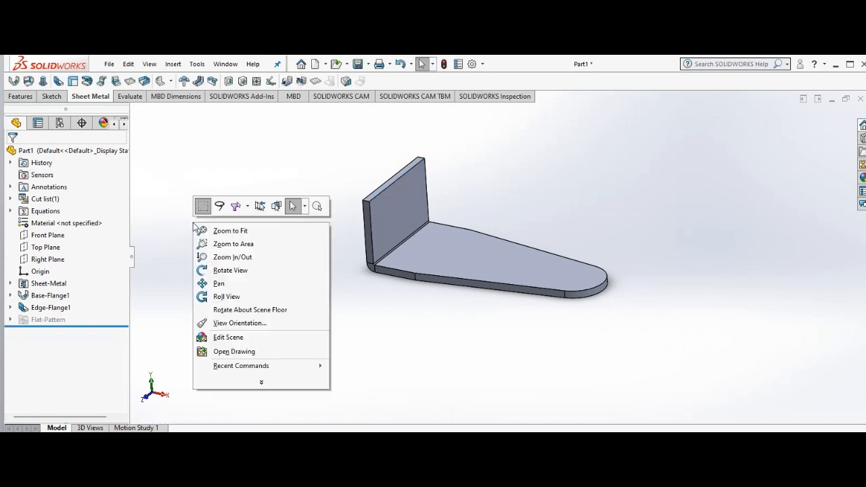
click(231, 270)
drag(226, 273, 243, 240)
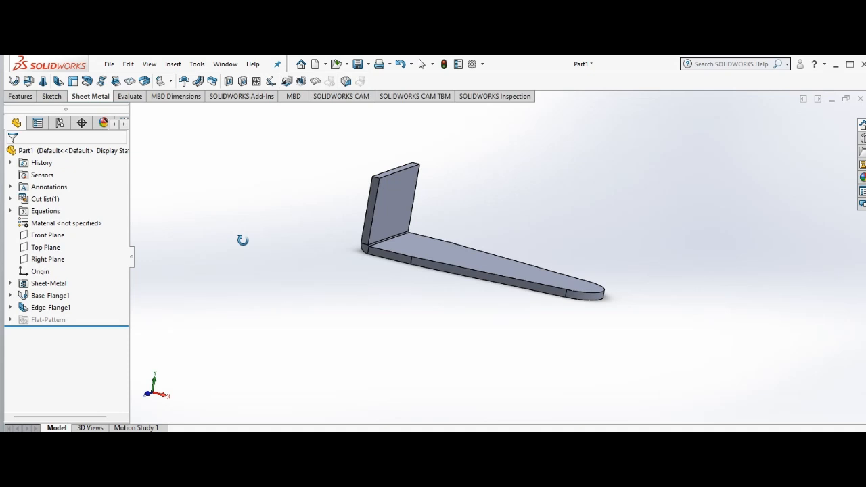
right_click(243, 240)
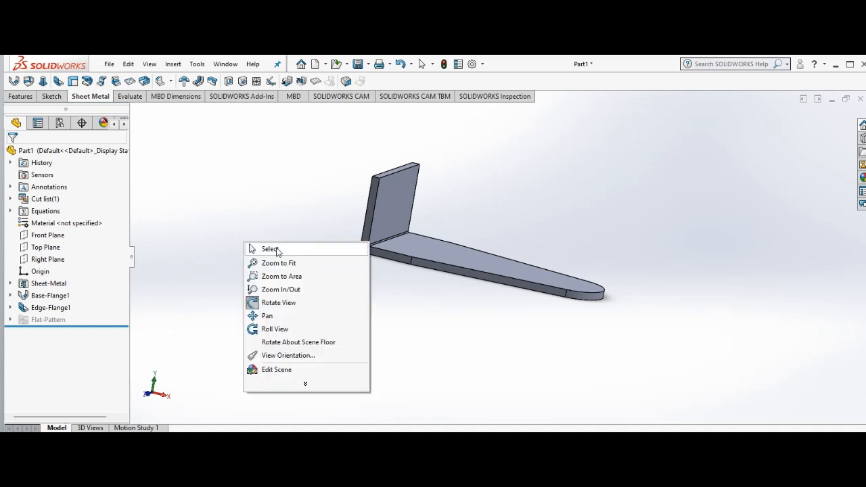
click(273, 247)
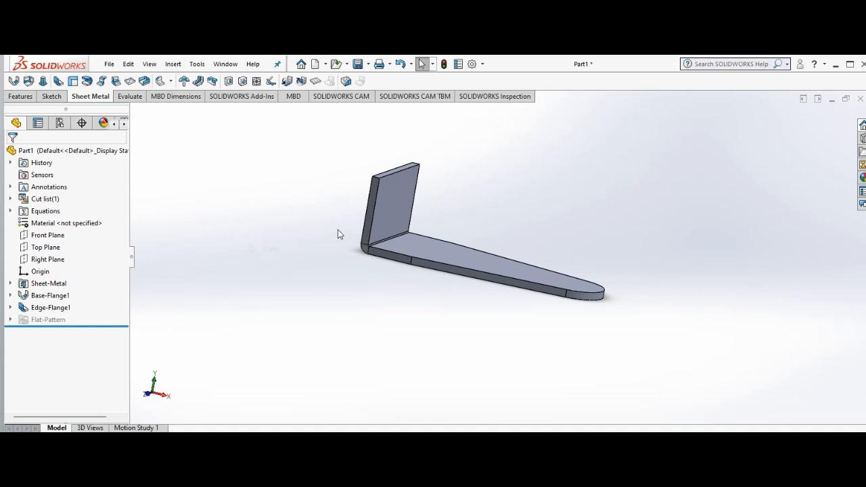
click(390, 215)
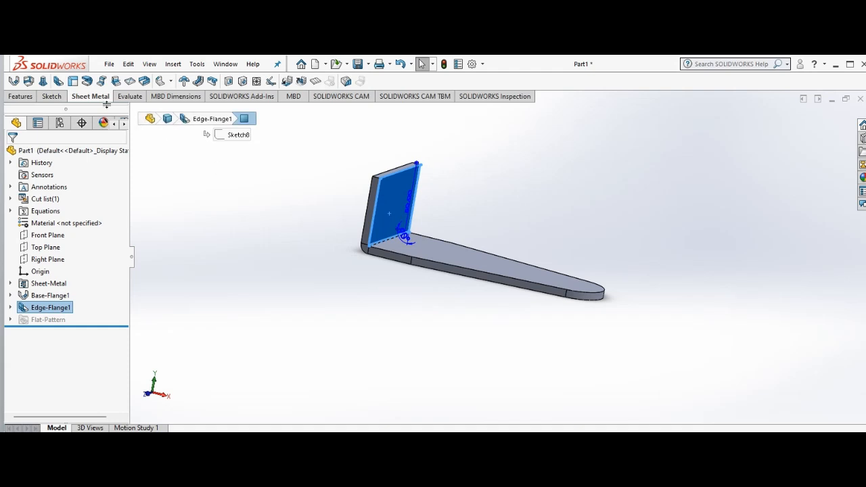
click(87, 82)
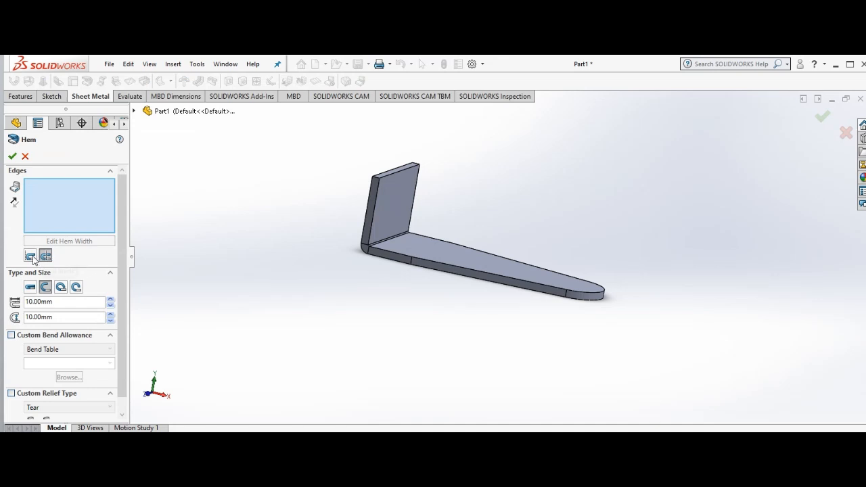
click(392, 174)
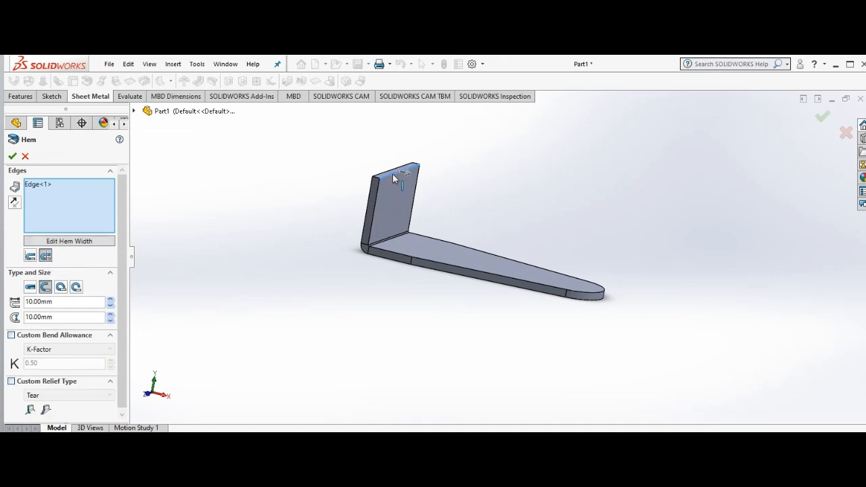
click(30, 255)
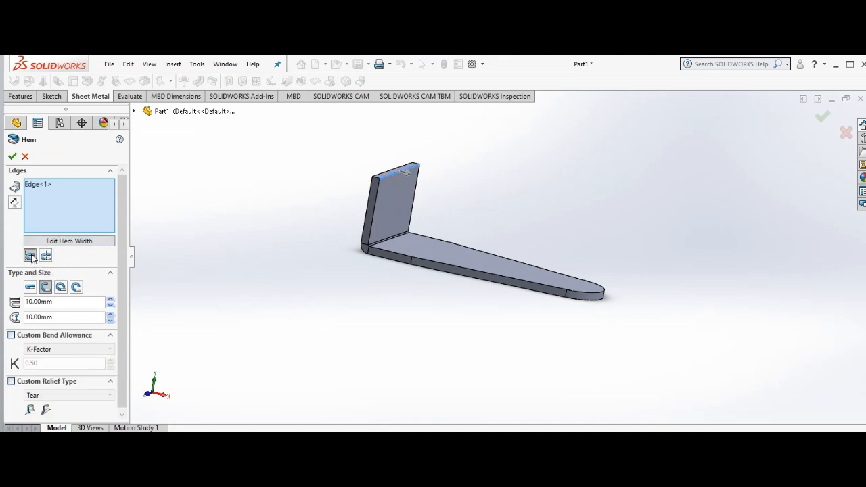
click(30, 288)
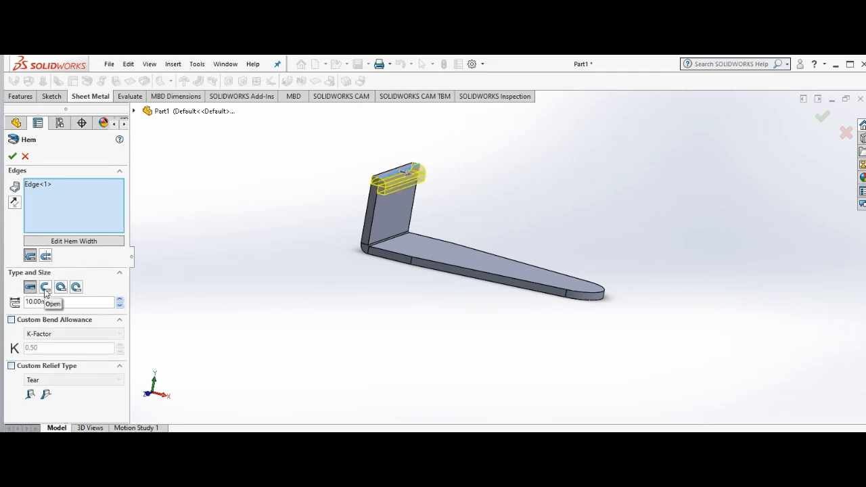
Step: Compare the Material Inside and Bend Outside positions and the closed, open, tear drop and rolled hem types in the preview
click(45, 256)
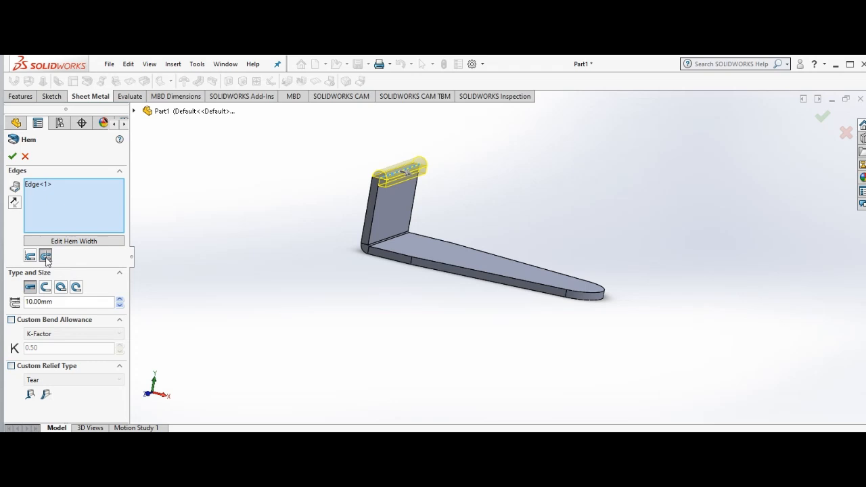
click(31, 256)
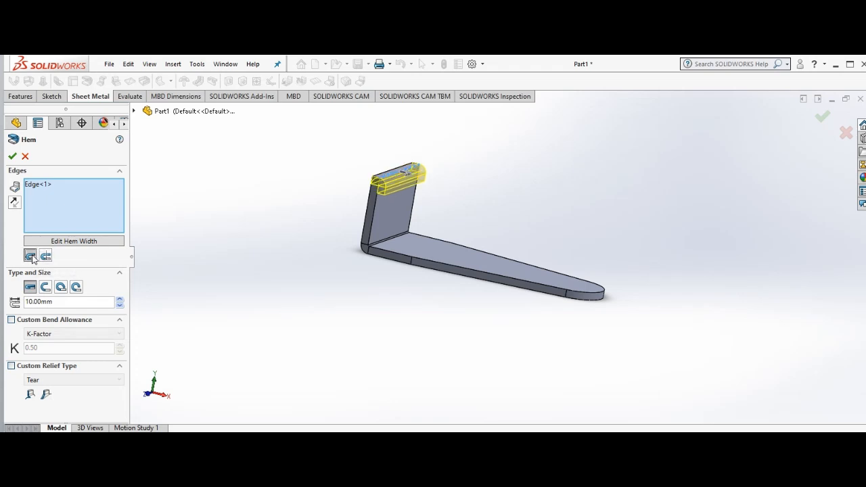
click(46, 257)
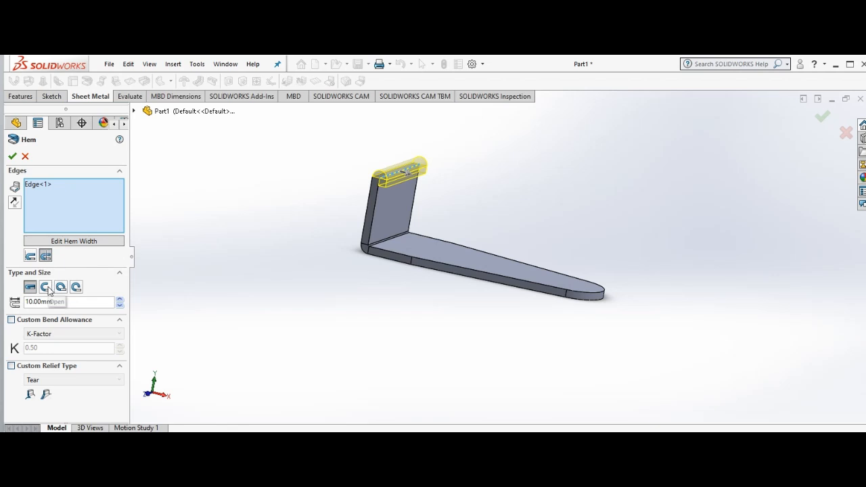
click(46, 288)
click(60, 288)
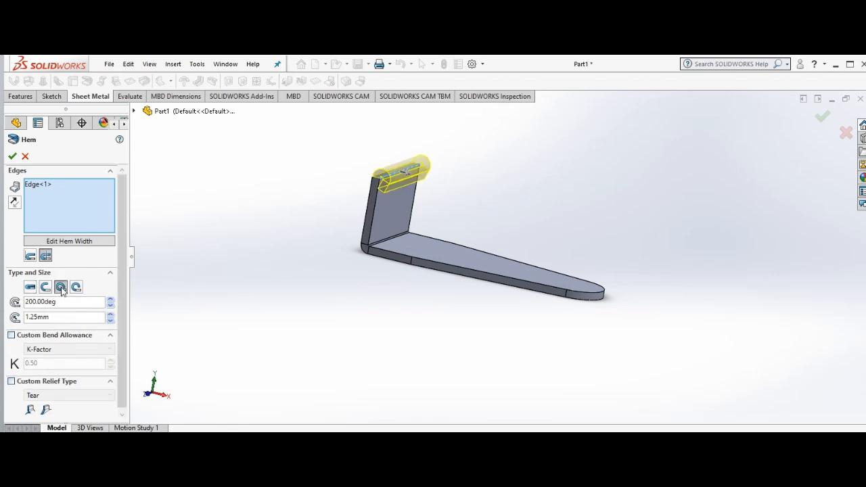
click(77, 288)
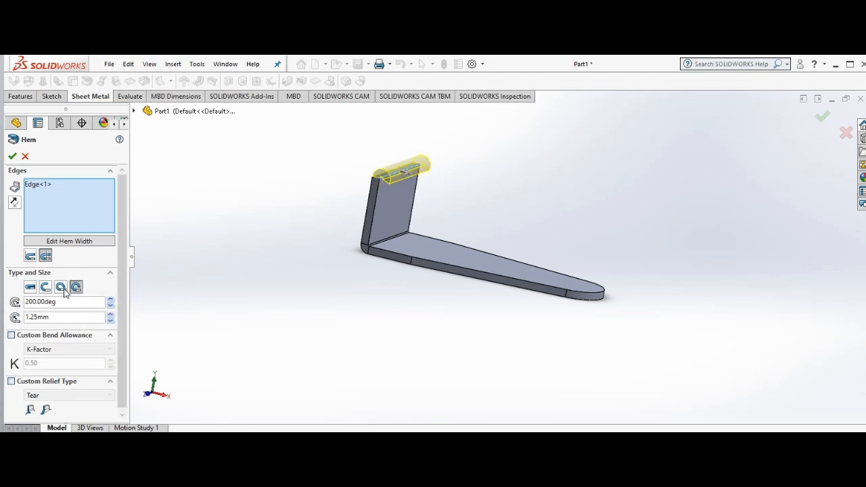
click(46, 288)
click(30, 288)
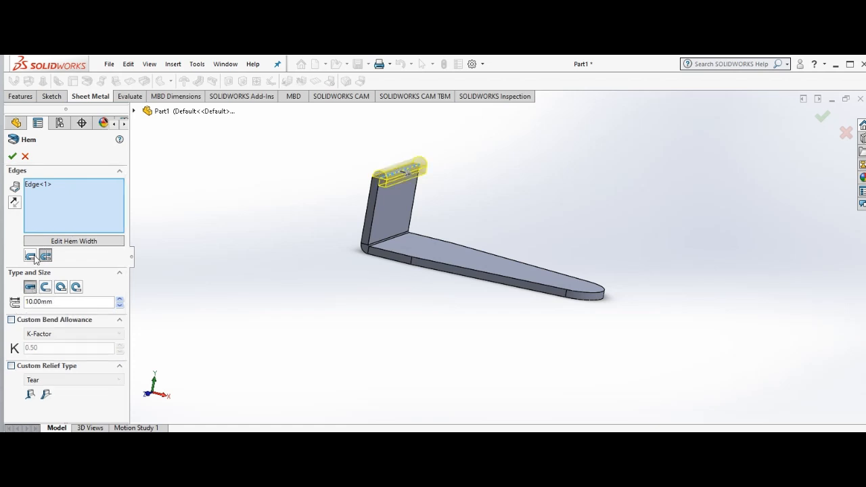
click(30, 255)
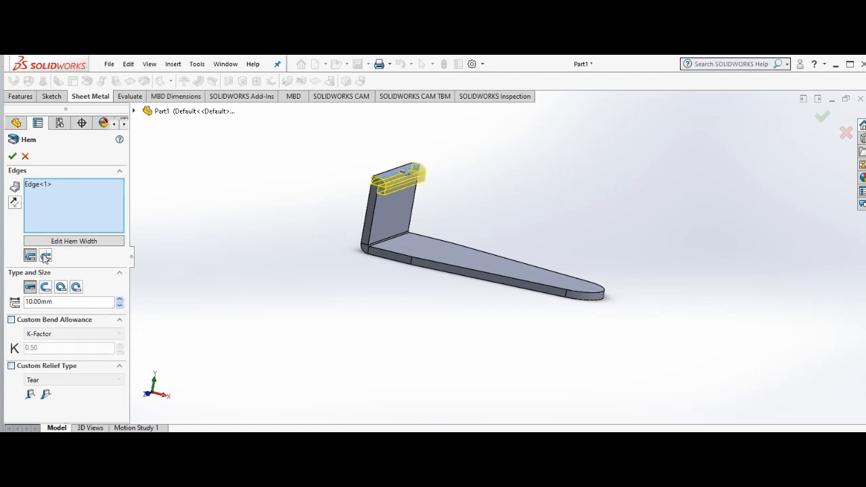
Step: Set the closed hem to Bend Outside with a 15 mm length and finish it
click(45, 256)
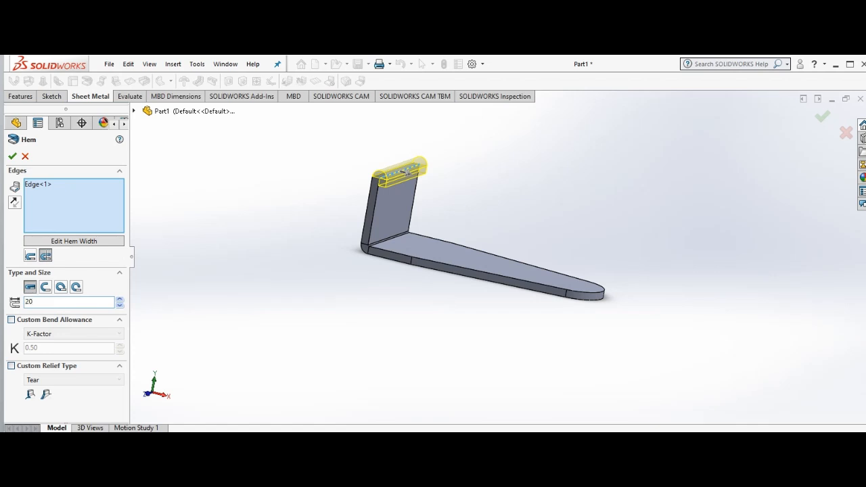
key(Return)
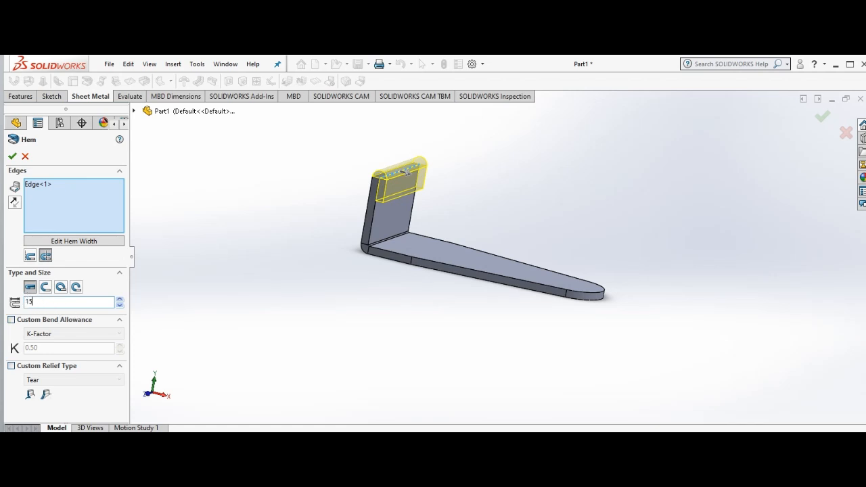
key(Return)
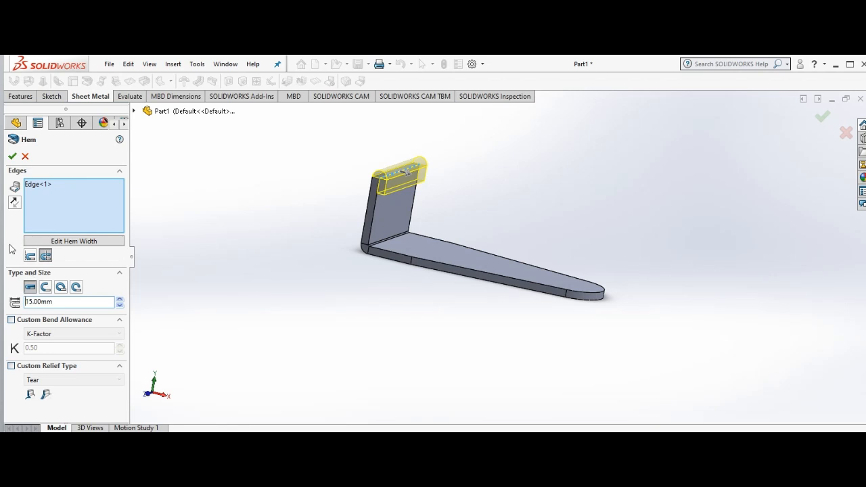
click(12, 157)
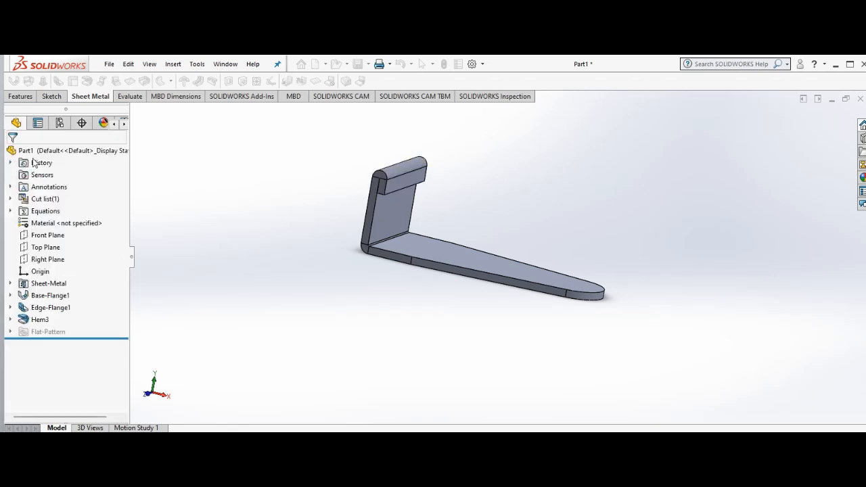
Step: Sketch a circle of about 16 mm radius on the base flange's top face near its rounded end
right_click(342, 234)
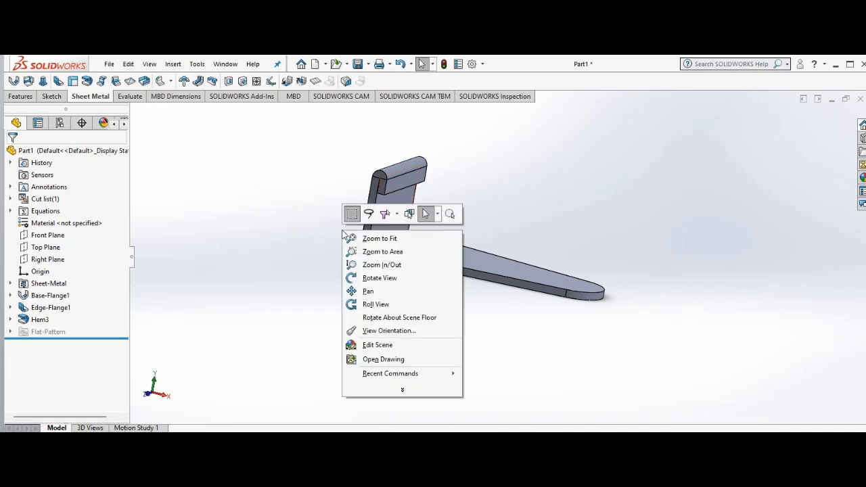
click(384, 281)
drag(346, 265, 319, 375)
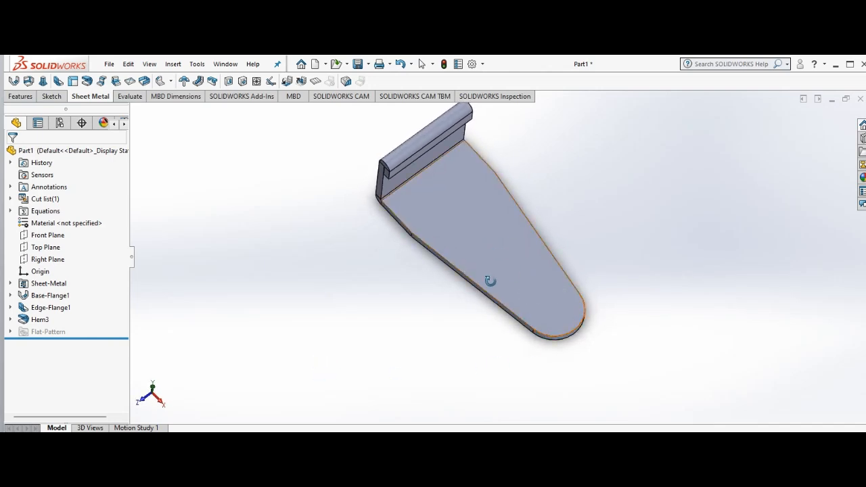
right_click(309, 301)
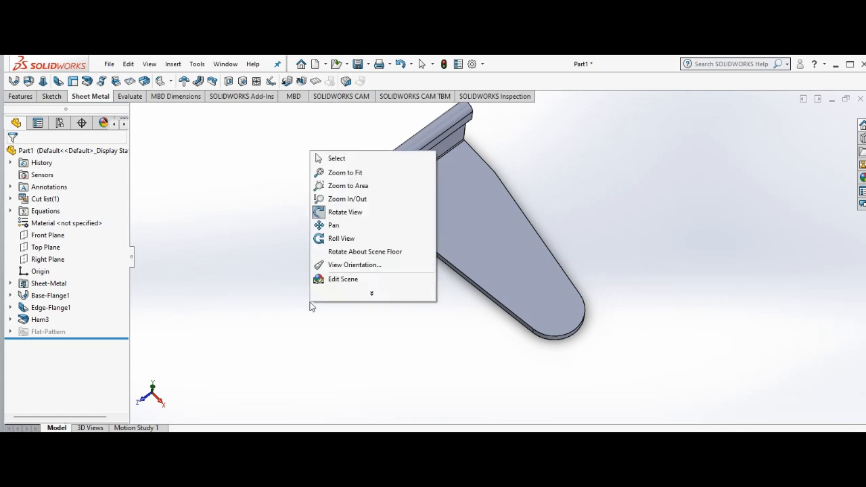
click(337, 158)
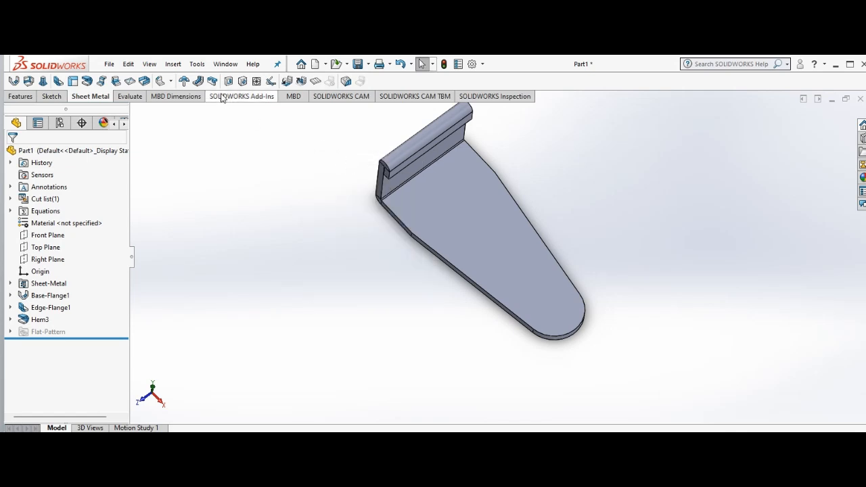
click(51, 97)
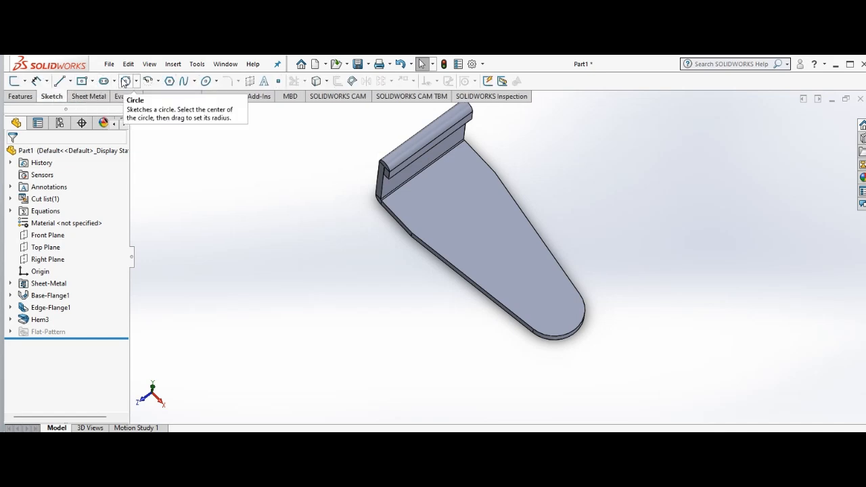
click(125, 81)
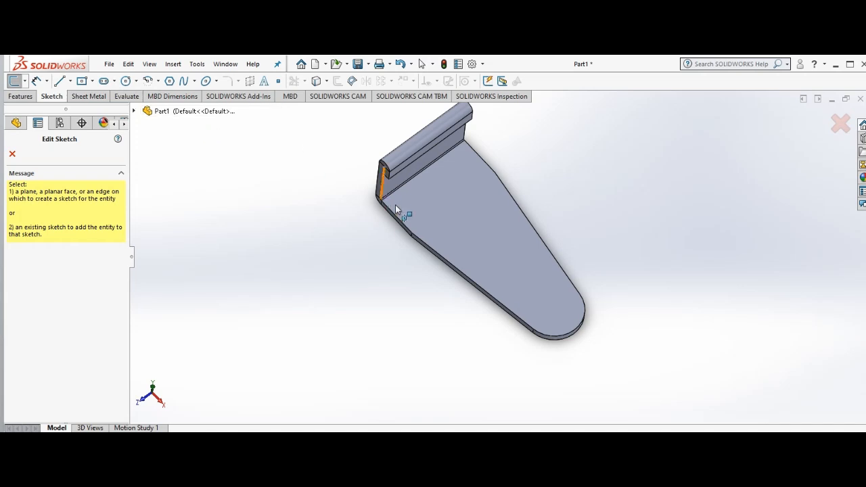
click(551, 303)
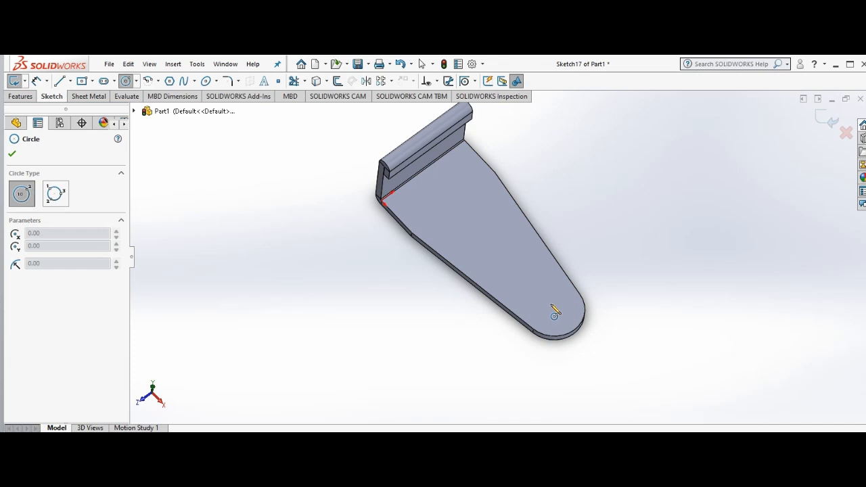
click(550, 305)
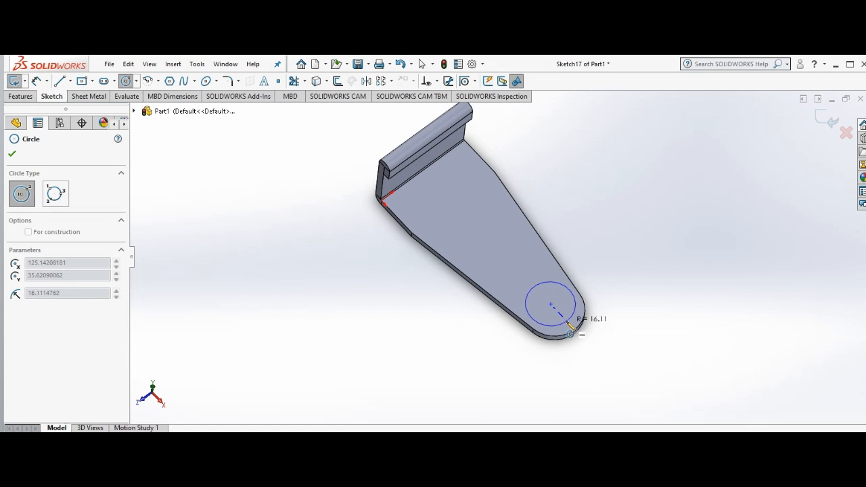
click(568, 325)
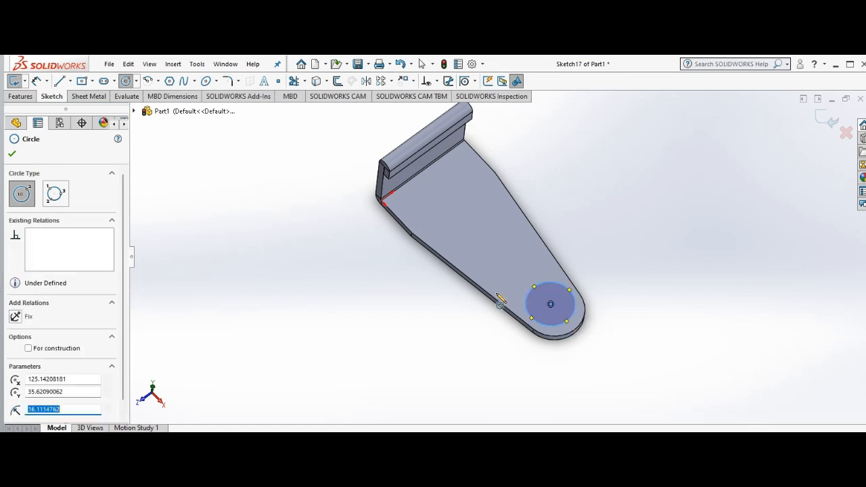
Step: Sketch a second circle of about 13 mm radius beside the first, toward the upright flange and level with its centre
click(519, 272)
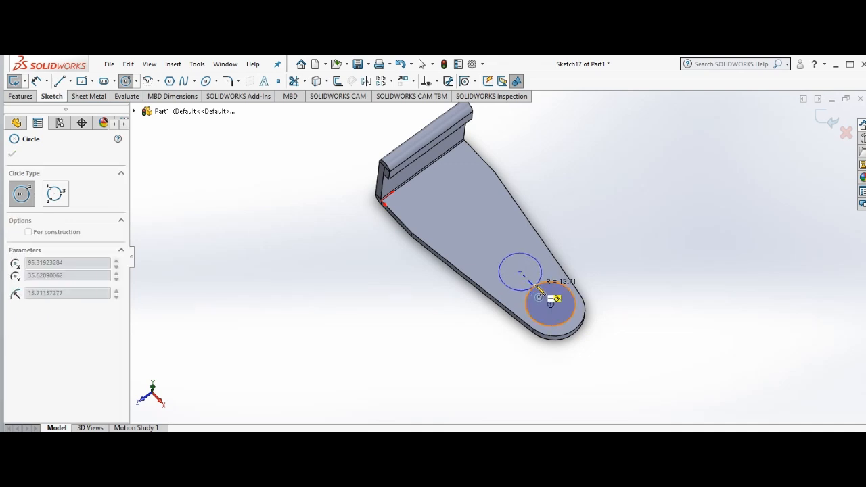
key(Escape)
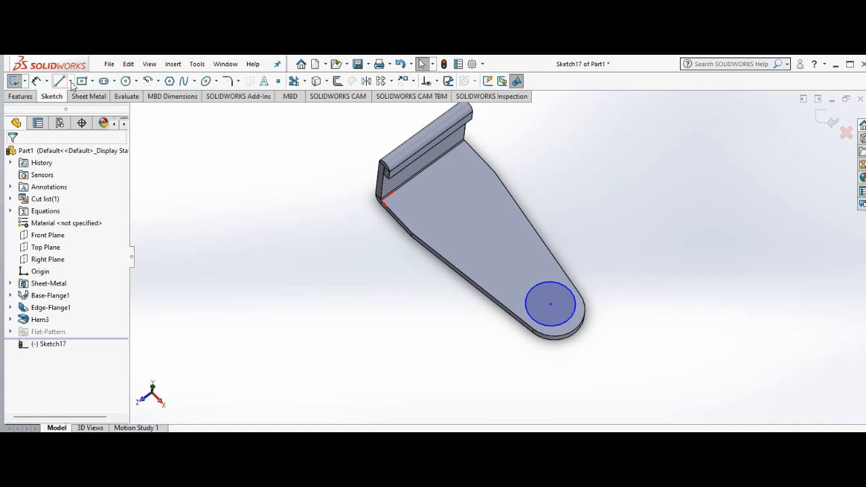
click(126, 81)
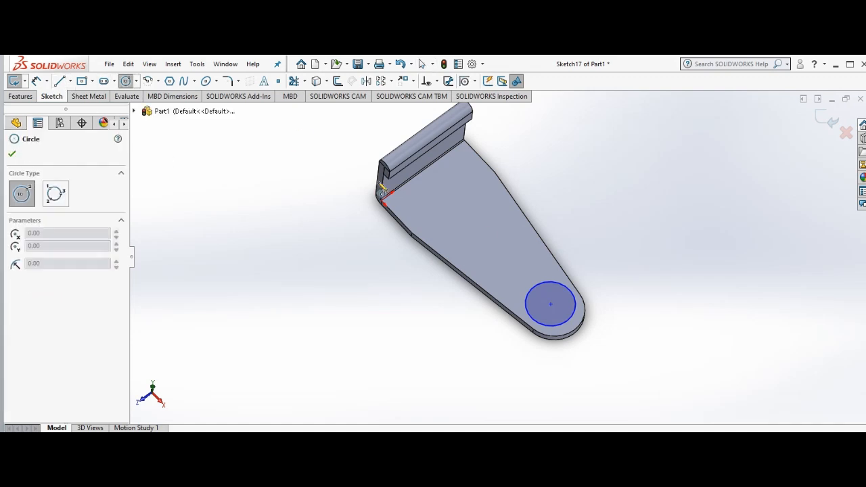
click(525, 276)
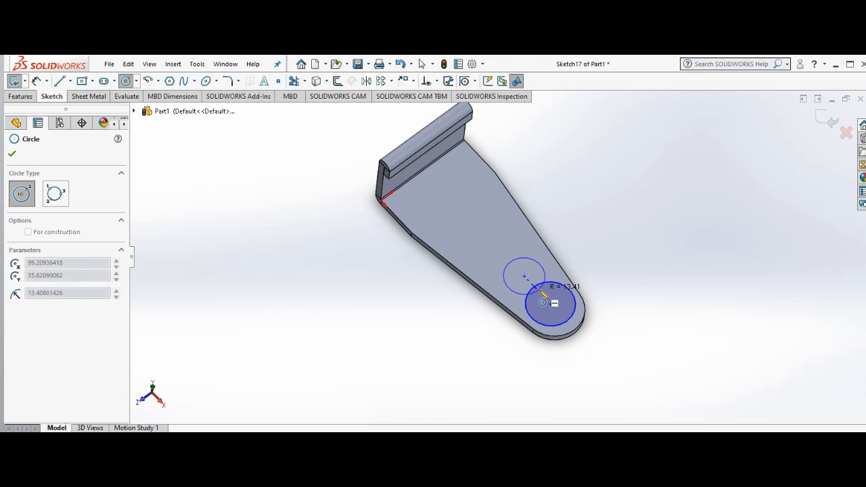
click(543, 295)
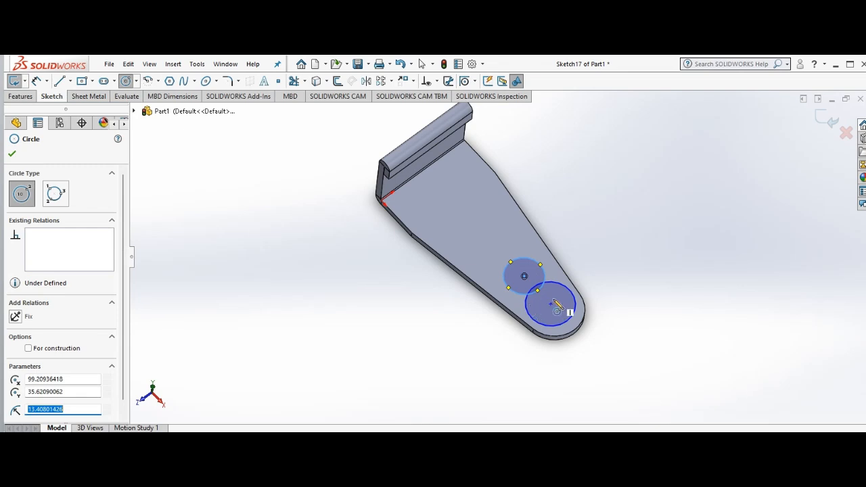
Step: Dimension the circle nearest the base flange's rounded end to a diameter of 35 mm
click(11, 154)
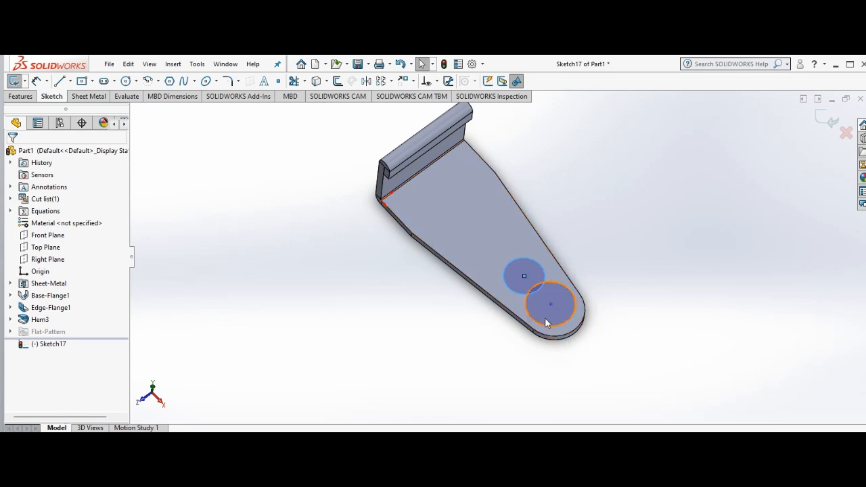
click(36, 81)
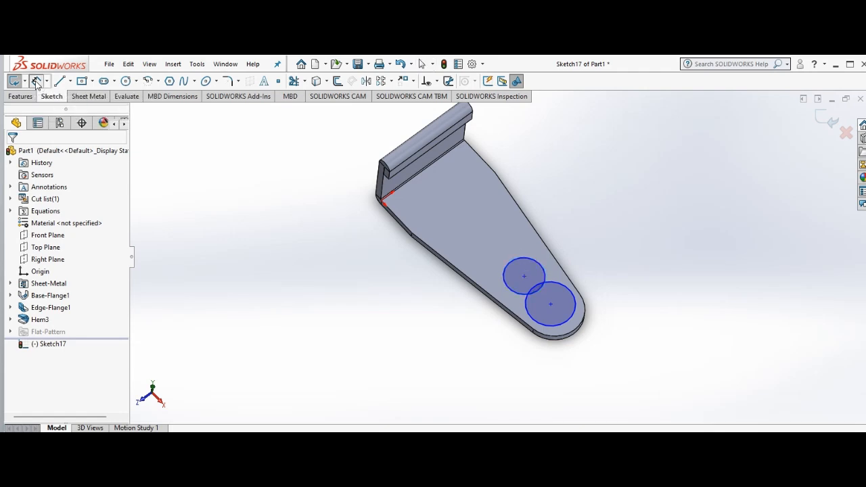
click(574, 296)
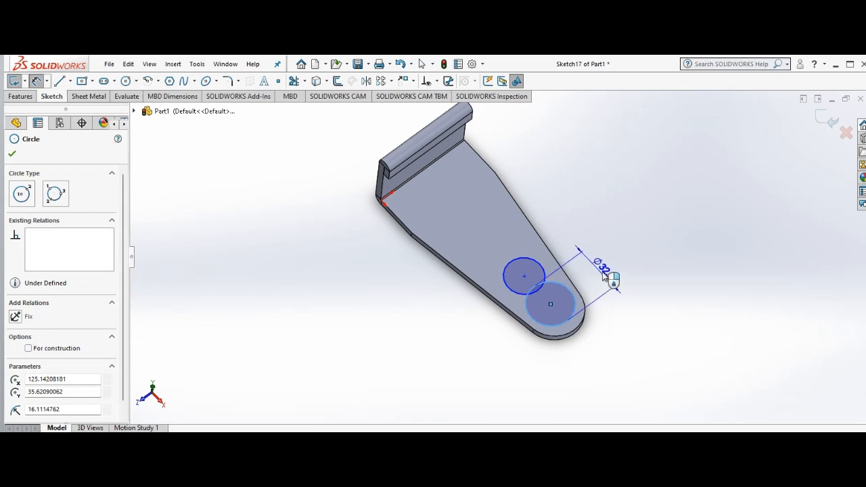
click(608, 273)
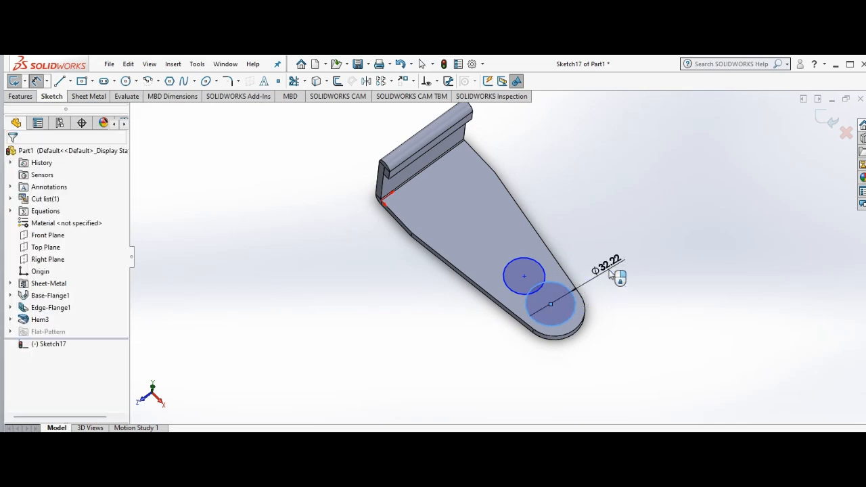
click(609, 271)
text(35)
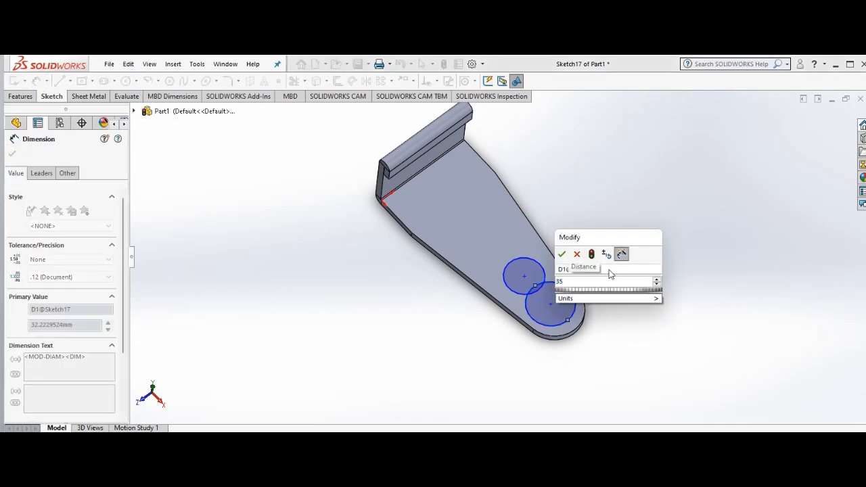
key(Return)
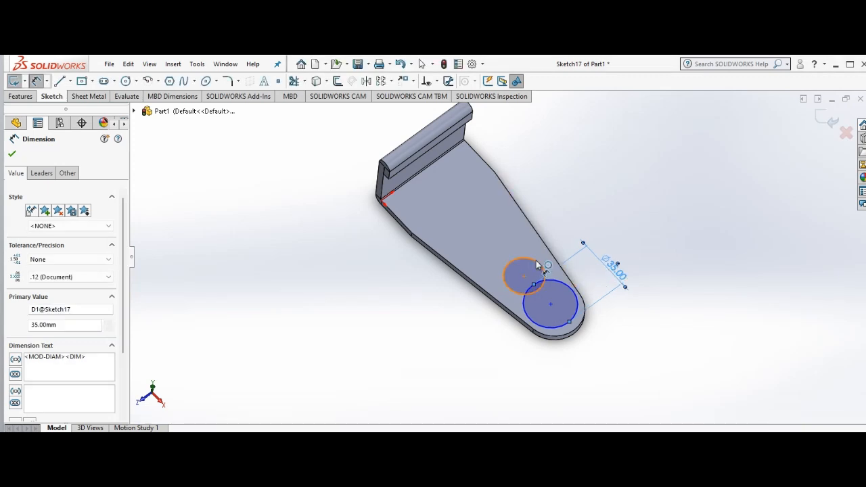
Step: Dimension the smaller circle on the upright flange's side to a diameter of 27 mm and finish dimensioning
click(507, 286)
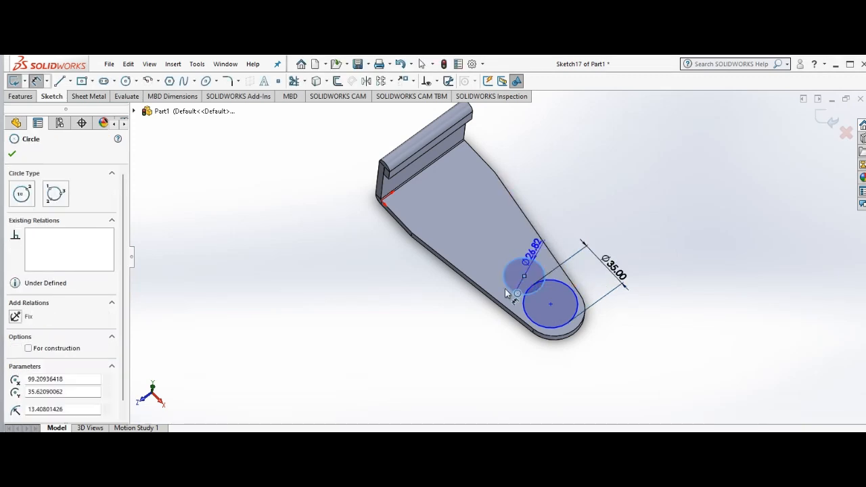
click(476, 322)
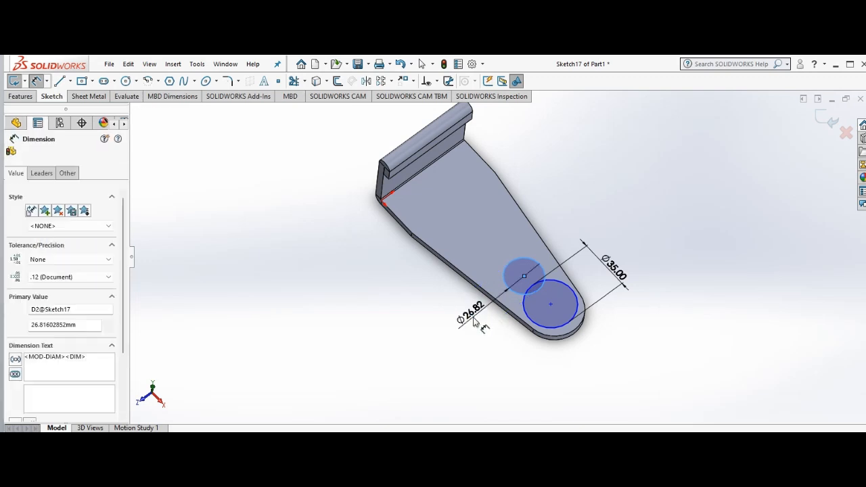
text(27)
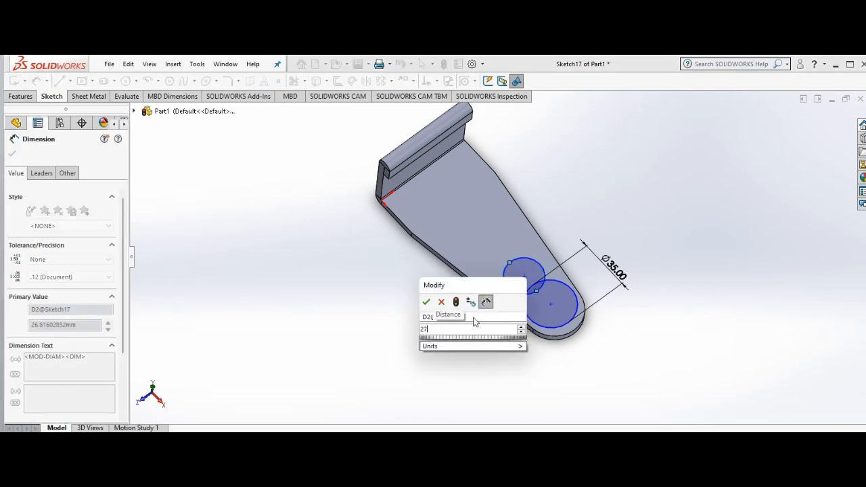
key(Return)
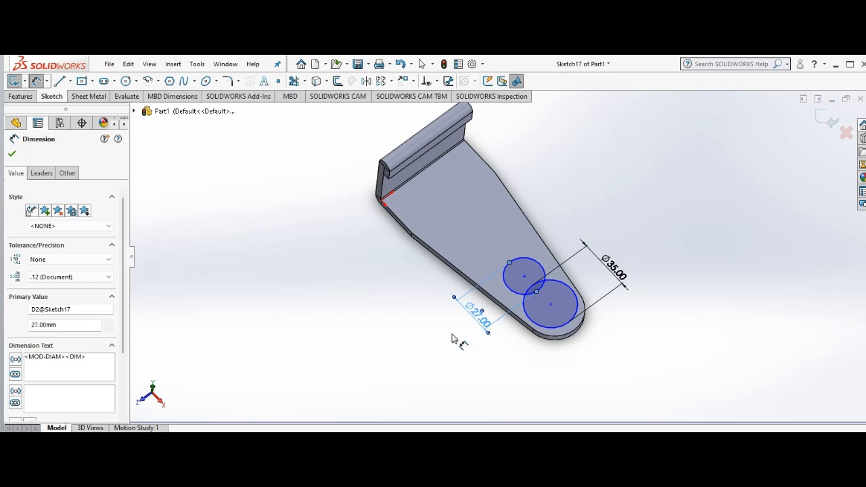
click(180, 203)
right_click(181, 203)
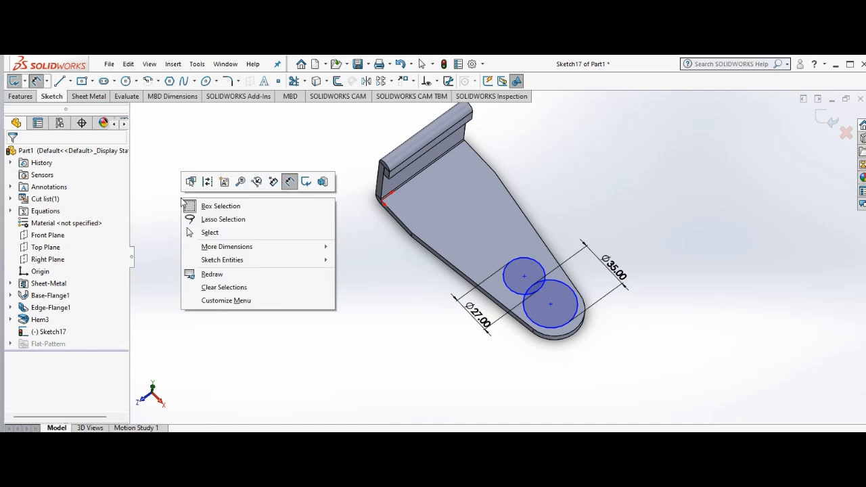
click(211, 232)
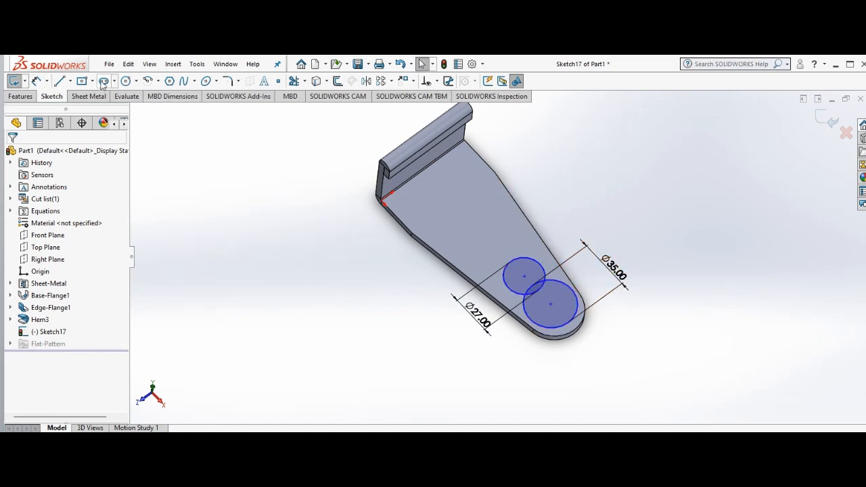
Step: Sketch a line about 26 mm long tangent to both circles along the base flange's far side
click(60, 81)
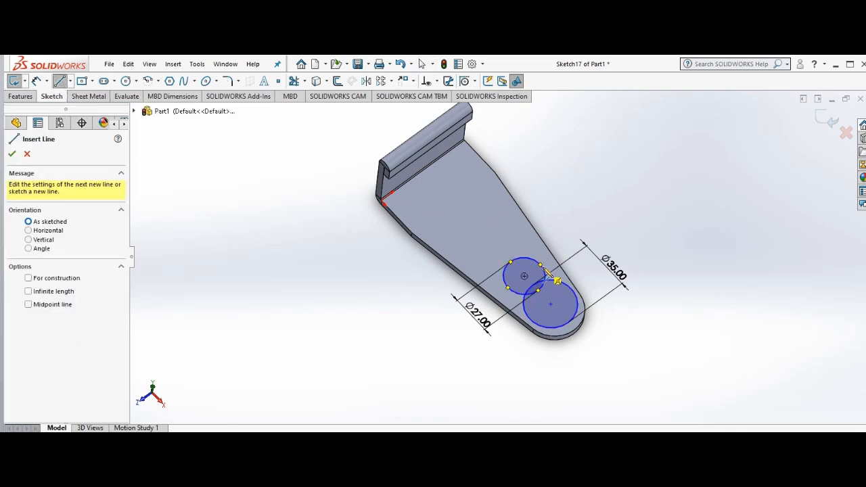
click(545, 271)
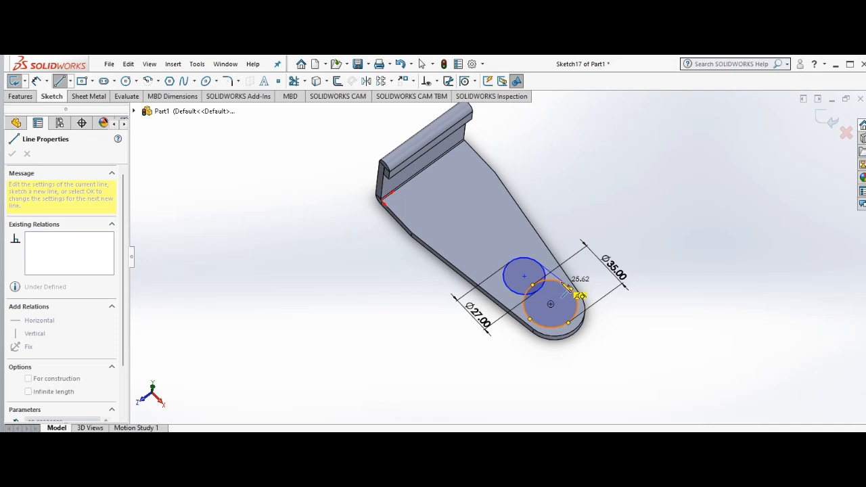
click(567, 285)
right_click(513, 291)
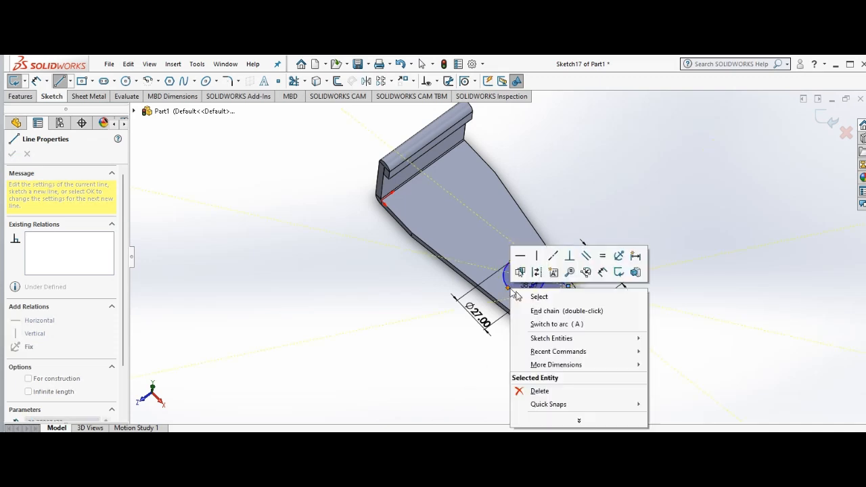
click(561, 310)
key(Escape)
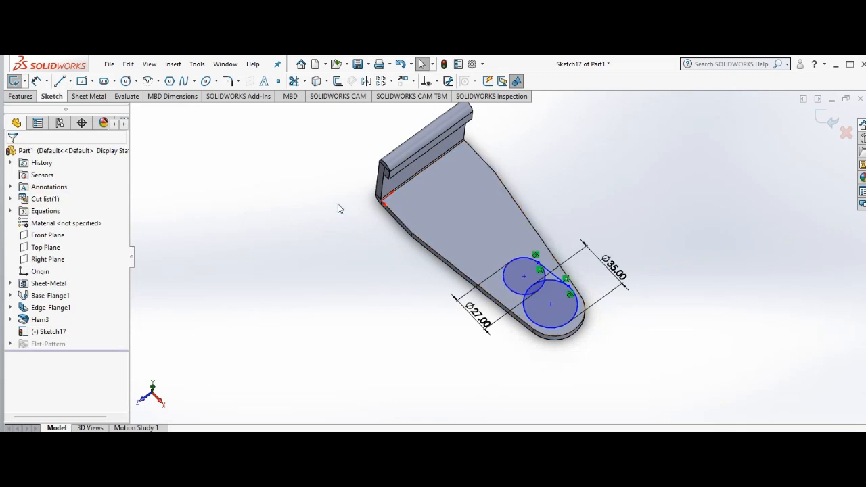
Step: Sketch a line about 23 mm long on the near side, from the smaller circle's quadrant point tangent to the larger circle
click(59, 81)
click(509, 288)
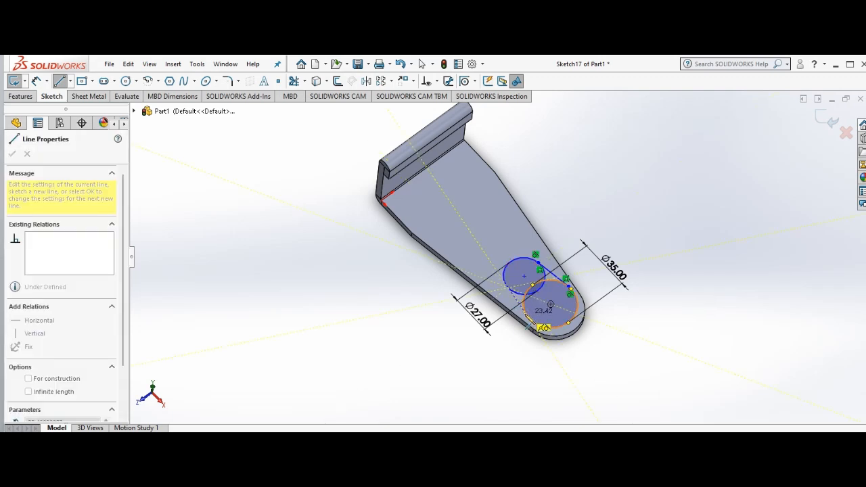
click(528, 318)
right_click(529, 317)
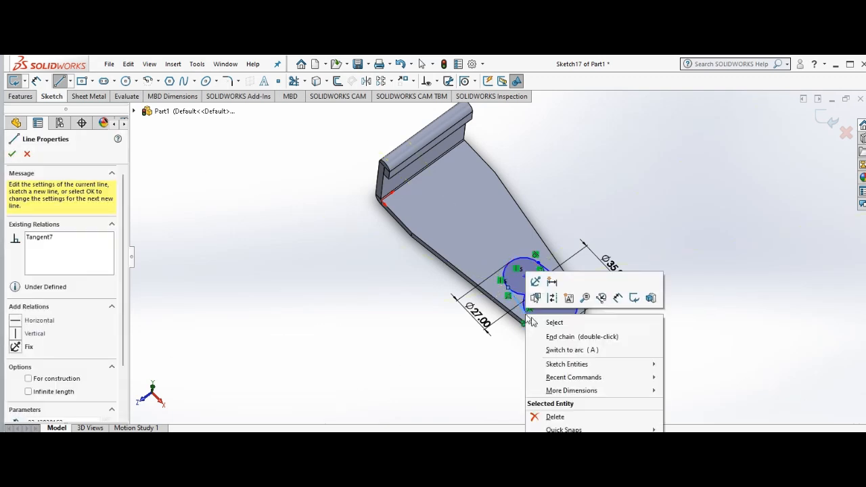
click(553, 322)
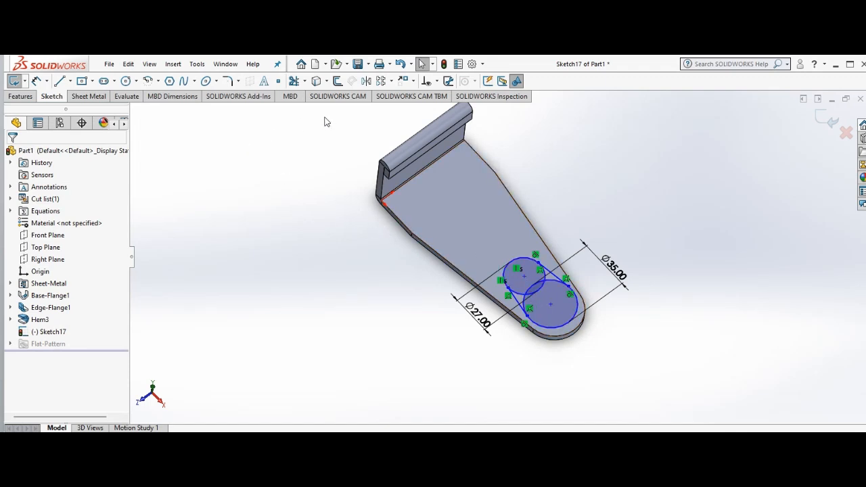
Step: Trim the overlapping inner arcs of both circles with Power trim, leaving one closed tapered slot outline
click(304, 81)
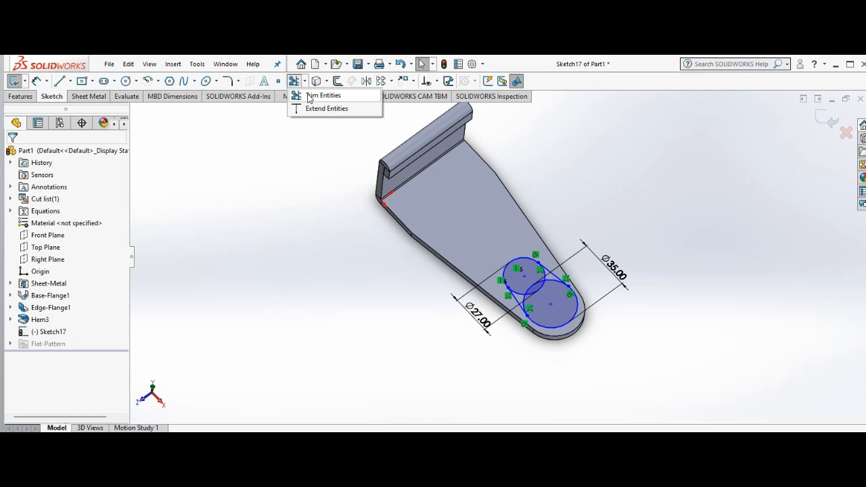
click(321, 95)
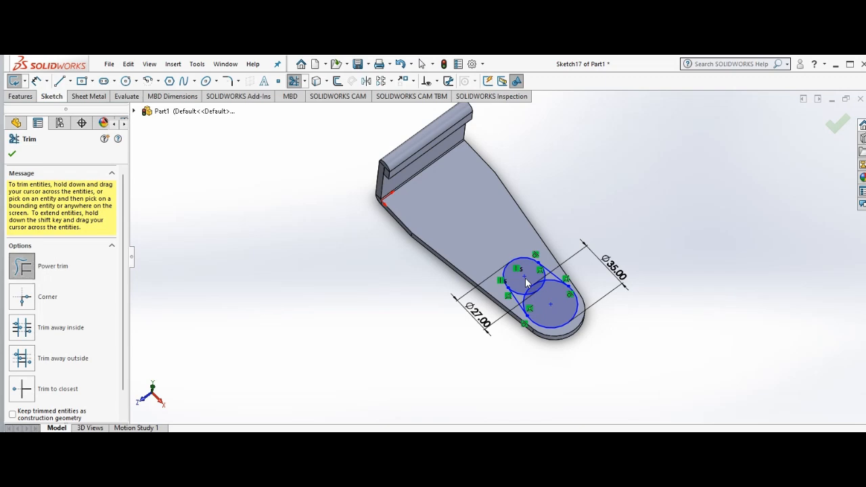
mouse_move(528, 285)
mouse_down()
mouse_move(546, 301)
mouse_move(543, 262)
mouse_move(551, 282)
mouse_move(525, 296)
mouse_move(528, 306)
mouse_up()
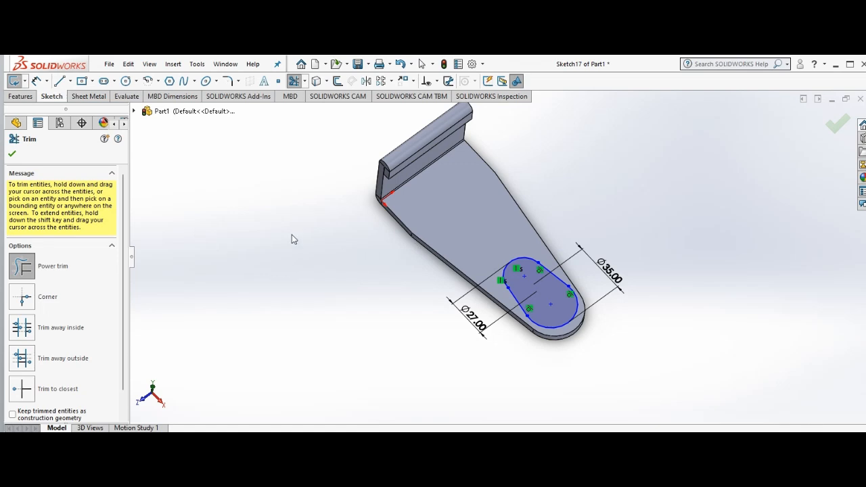
click(14, 155)
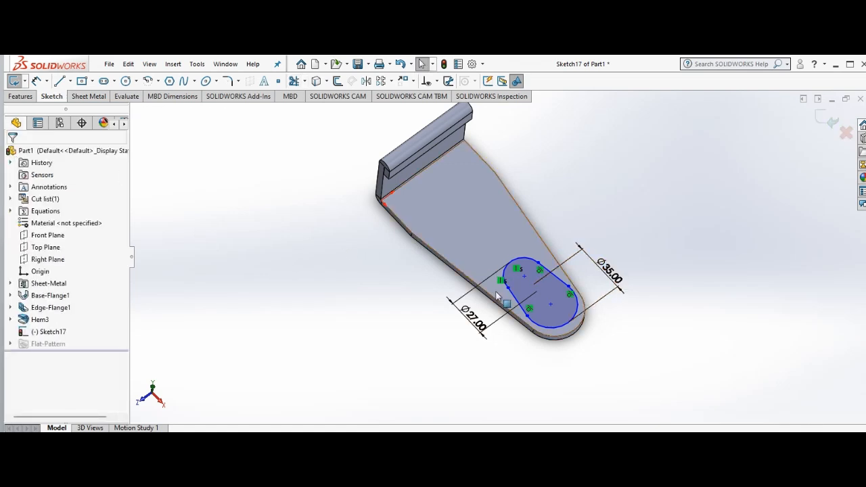
Step: Cut the slot outline through the base flange with a blind Extruded Cut using Link to thickness and Normal cut
scroll(560, 310, down, 2)
scroll(565, 309, up, 2)
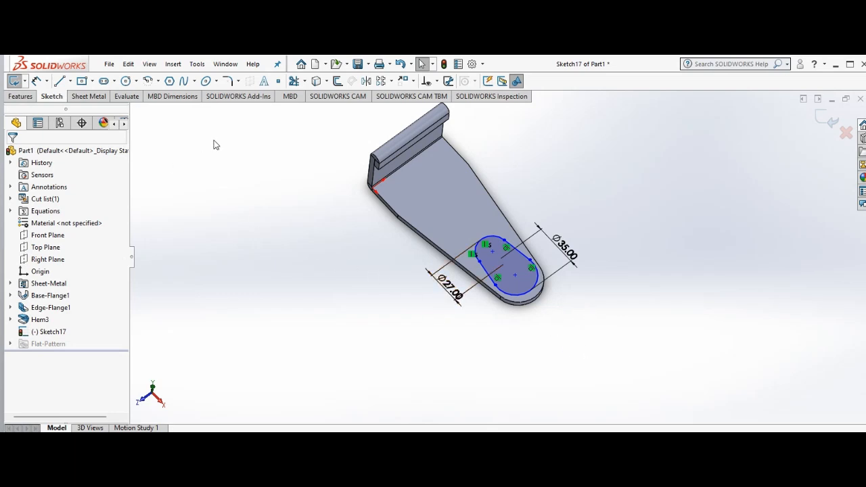
click(91, 97)
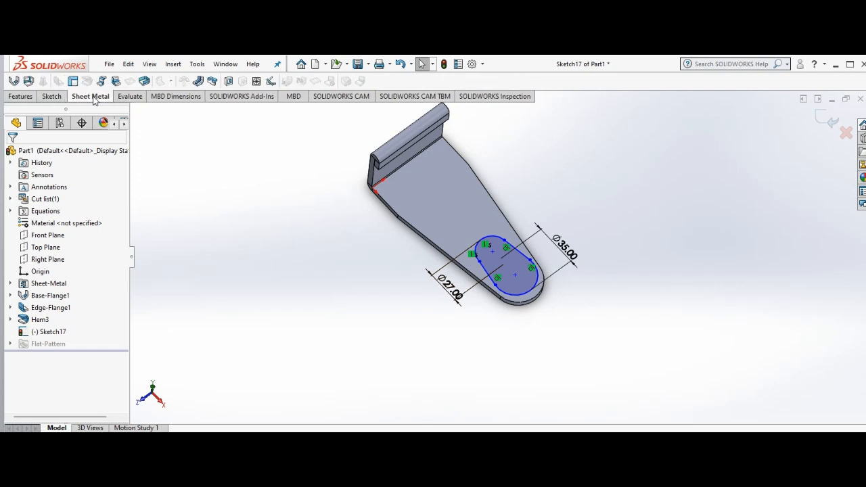
click(23, 98)
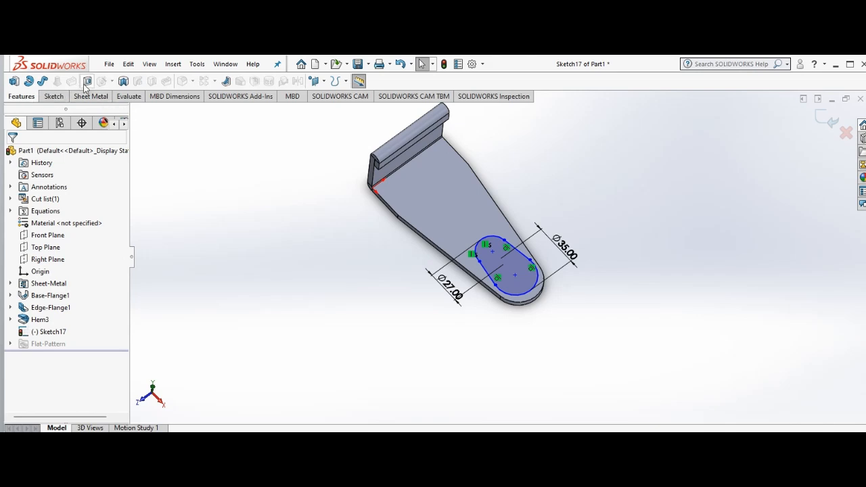
click(86, 81)
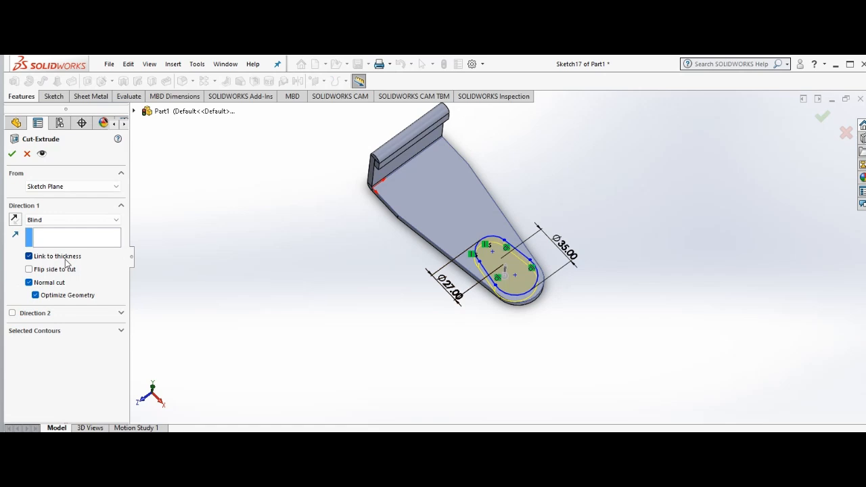
click(29, 256)
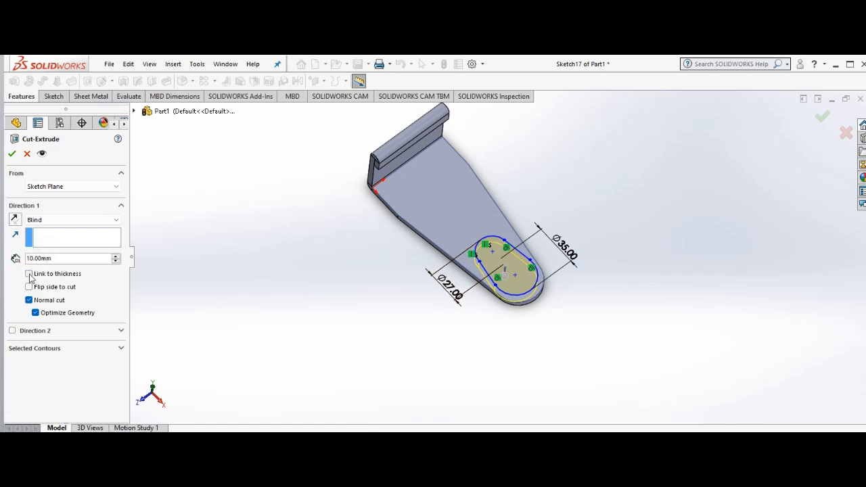
click(30, 274)
scroll(214, 292, up, 1)
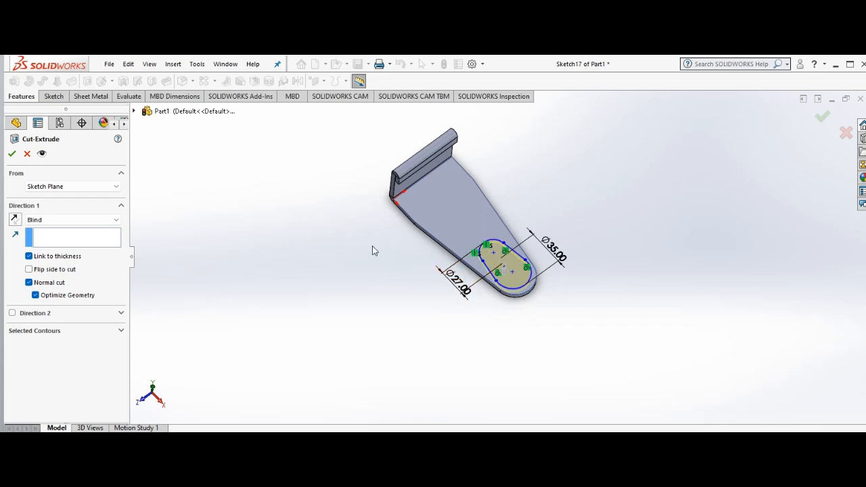
click(12, 154)
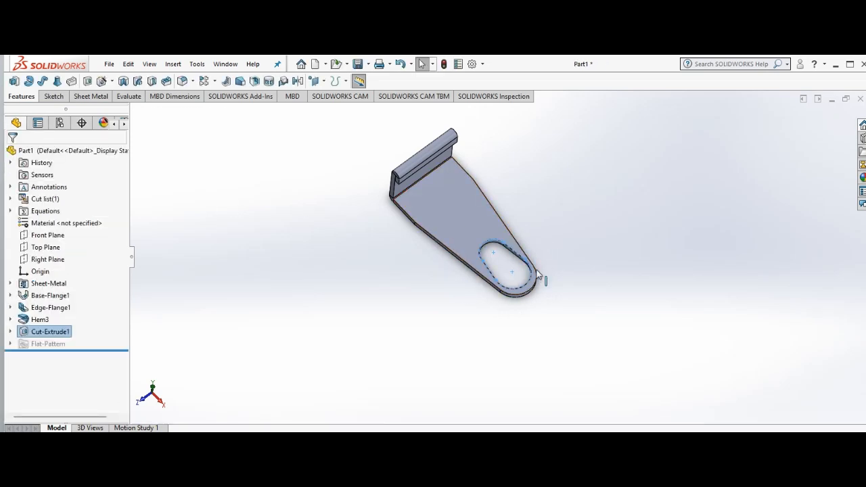
Step: Rotate the part to examine the cut slot and the edge flange from the side and from the slot end
right_click(317, 249)
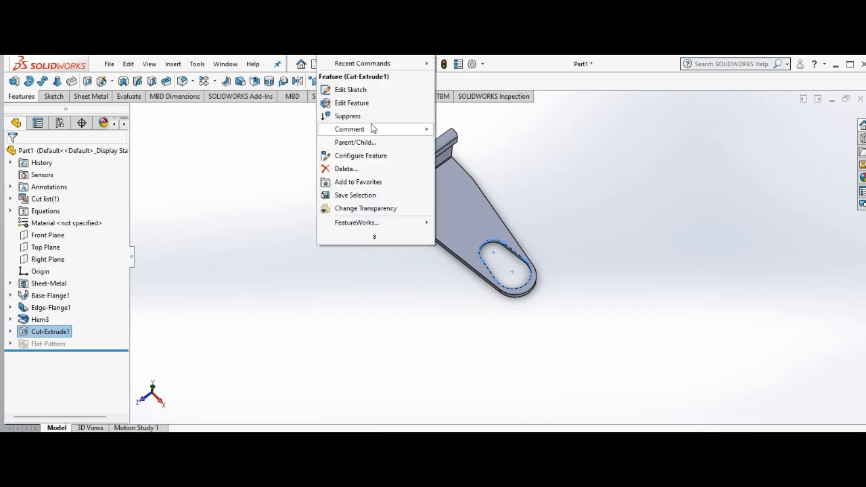
right_click(277, 266)
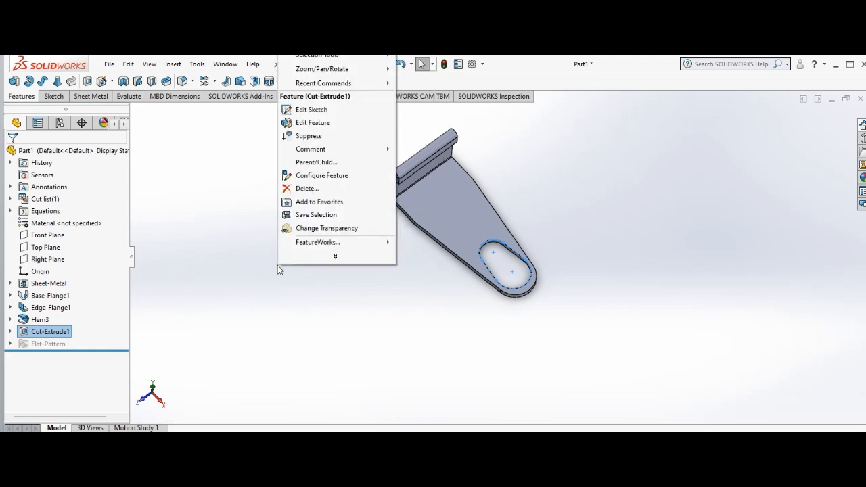
mouse_move(354, 70)
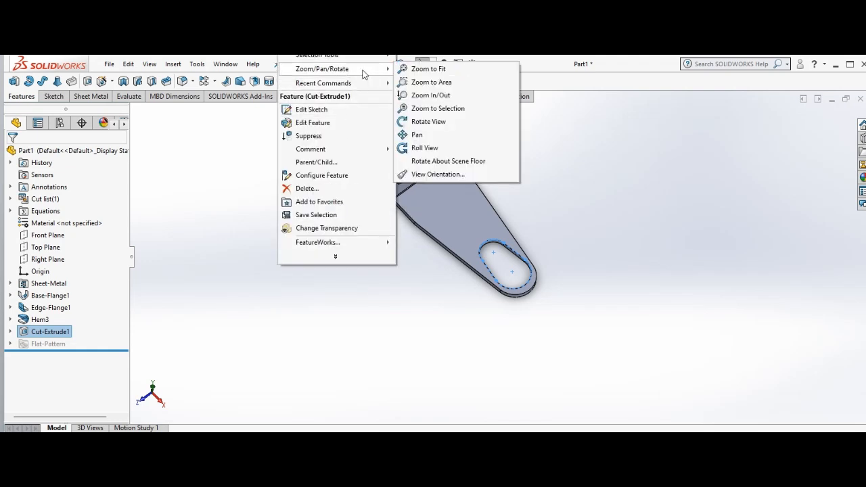
click(425, 122)
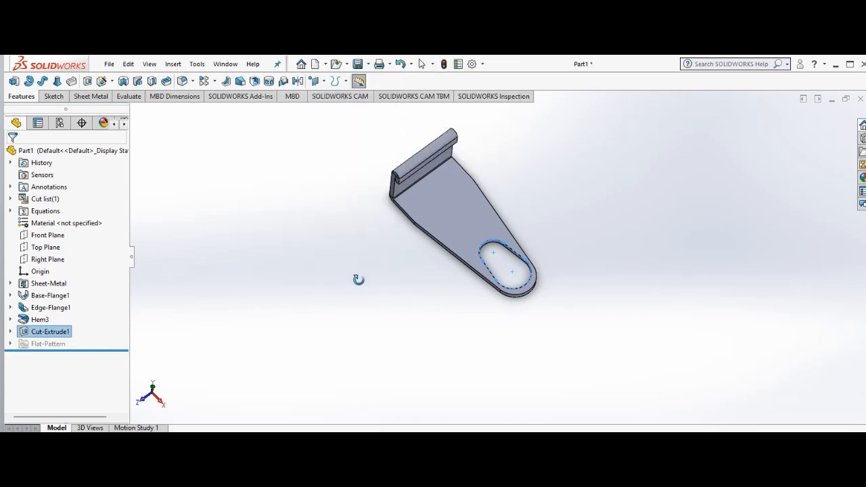
drag(361, 280, 332, 183)
middle_drag(332, 183, 332, 183)
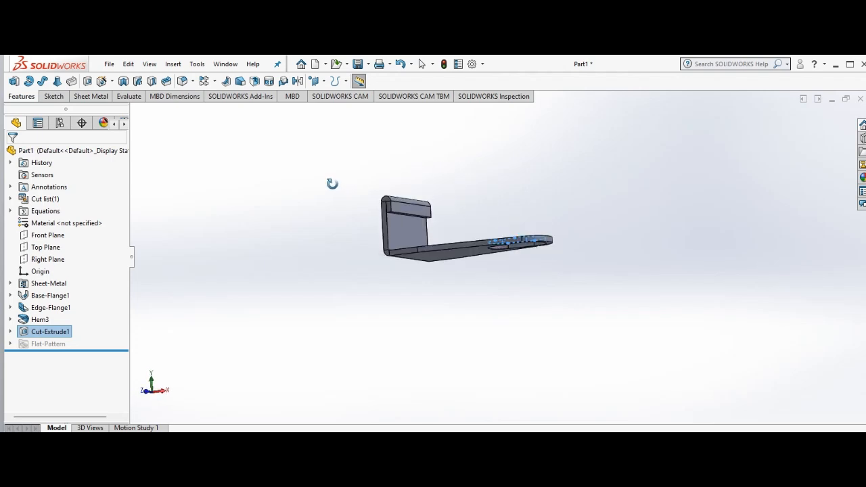
key(Left)
key(Left)
key(Left)
key(Left)
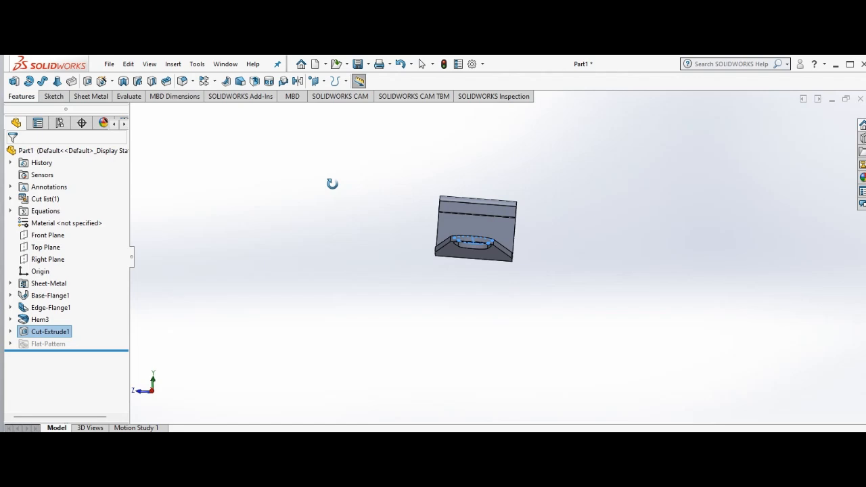
key(Down)
key(Down)
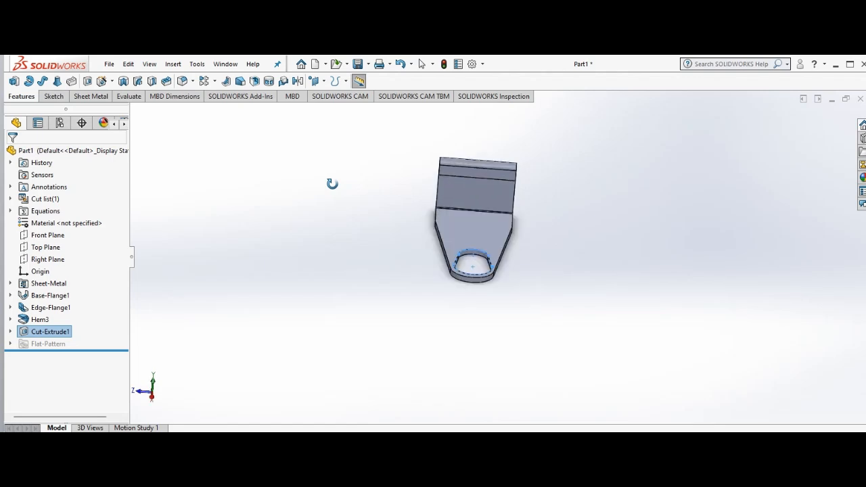
Step: Enlarge and center the whole part to examine the edge flange's inner face, the hem and the slot
right_click(332, 184)
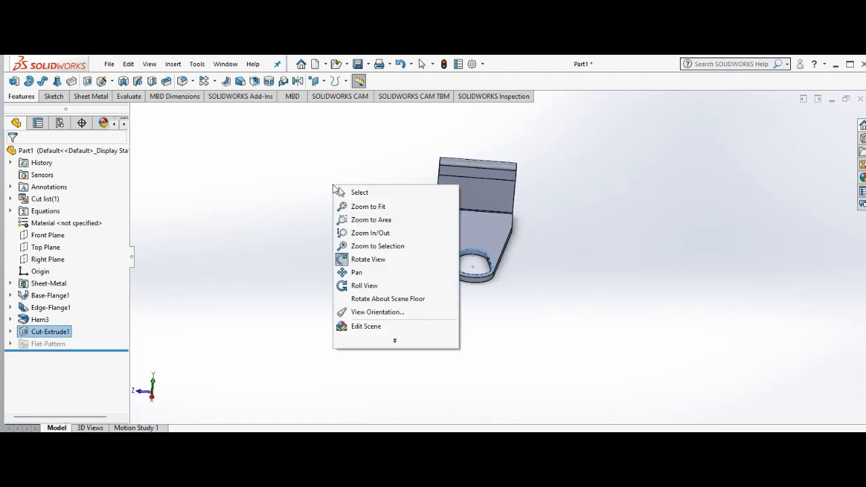
click(394, 232)
drag(401, 232, 402, 166)
drag(294, 221, 296, 252)
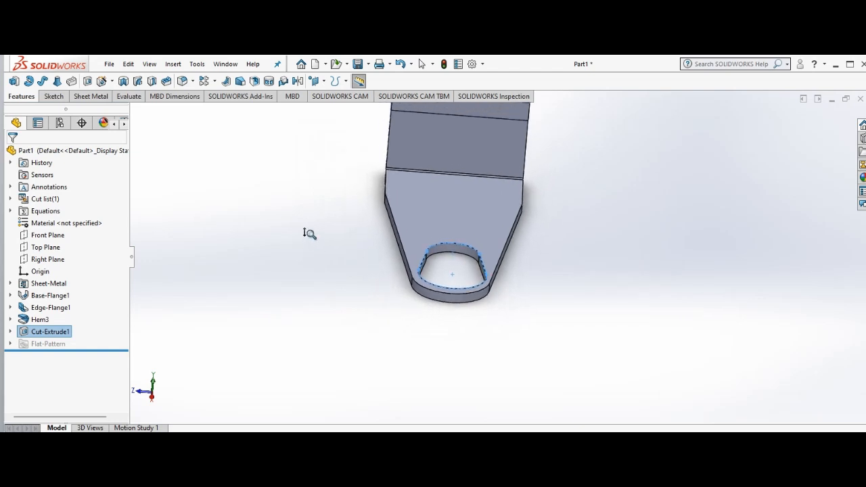
right_click(310, 233)
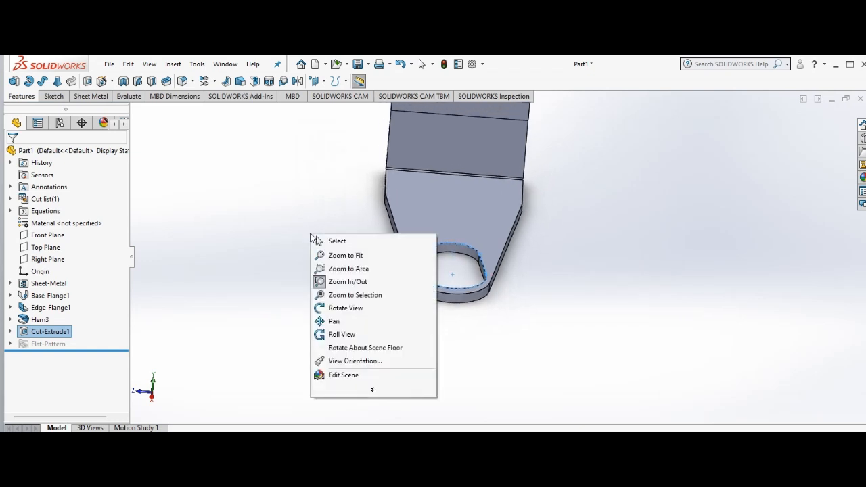
click(334, 321)
drag(462, 193, 458, 253)
right_click(325, 234)
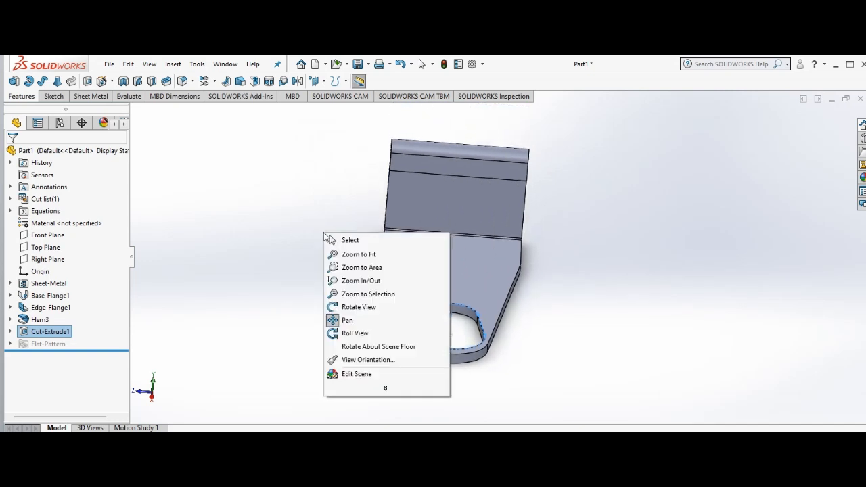
click(369, 280)
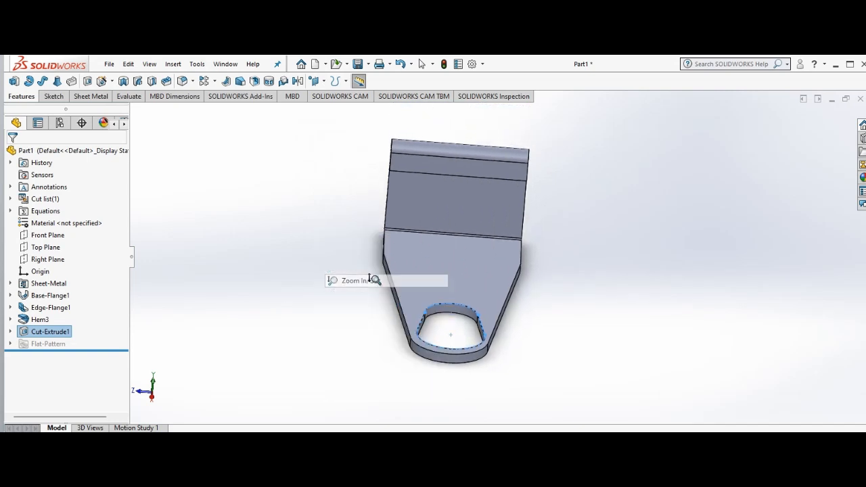
drag(344, 238, 345, 227)
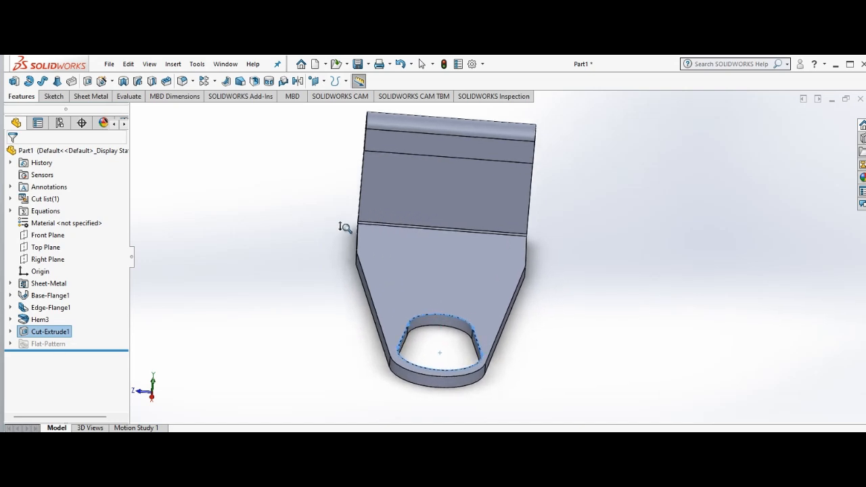
right_click(345, 227)
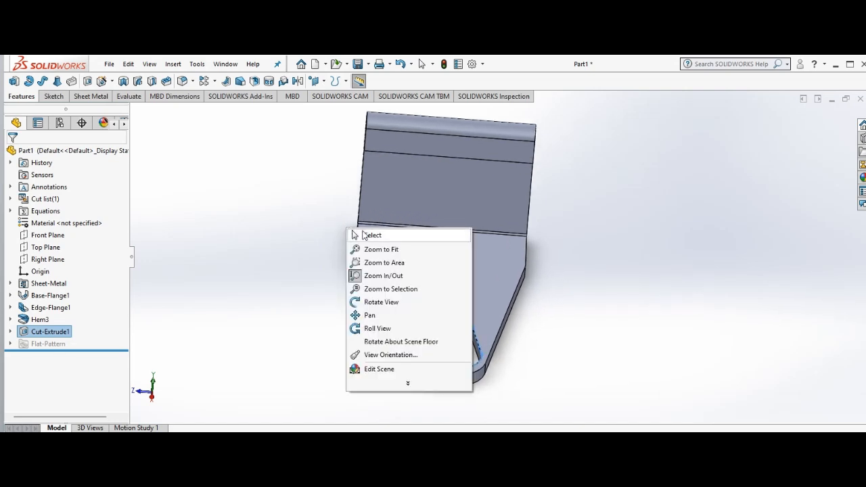
click(362, 233)
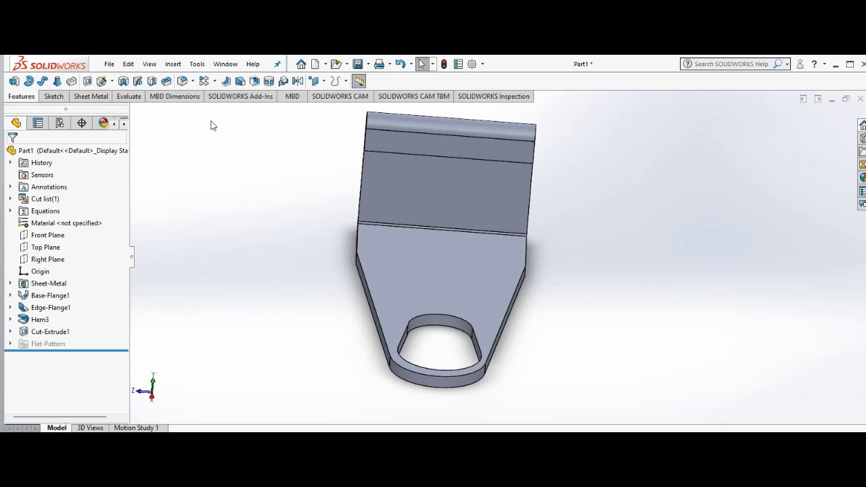
Step: Sketch a center rectangle about 32 mm wide and 25 mm high on the inner face of the edge flange
click(51, 97)
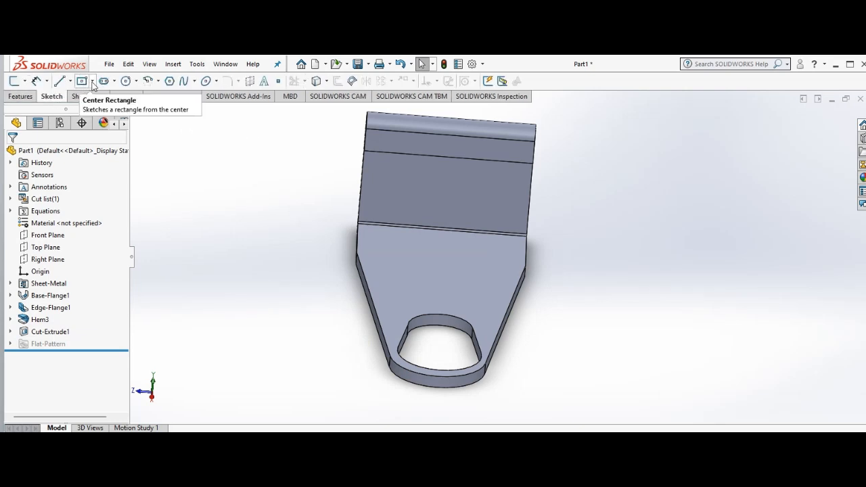
click(92, 81)
click(106, 110)
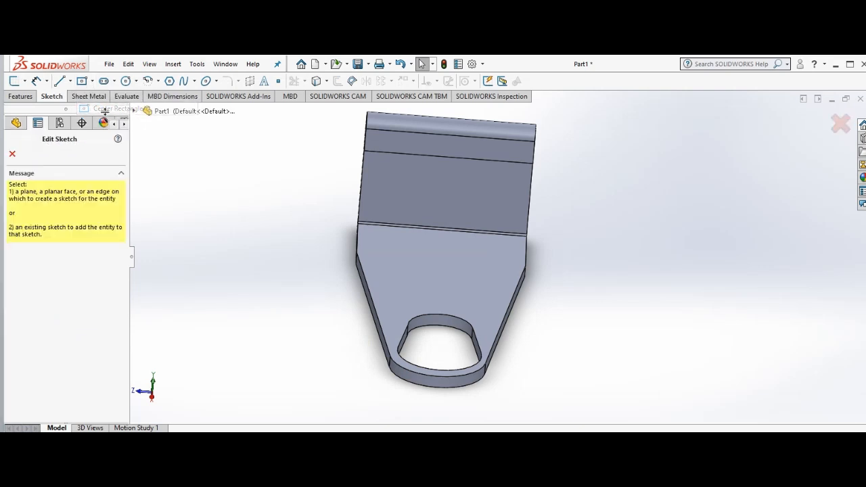
click(444, 190)
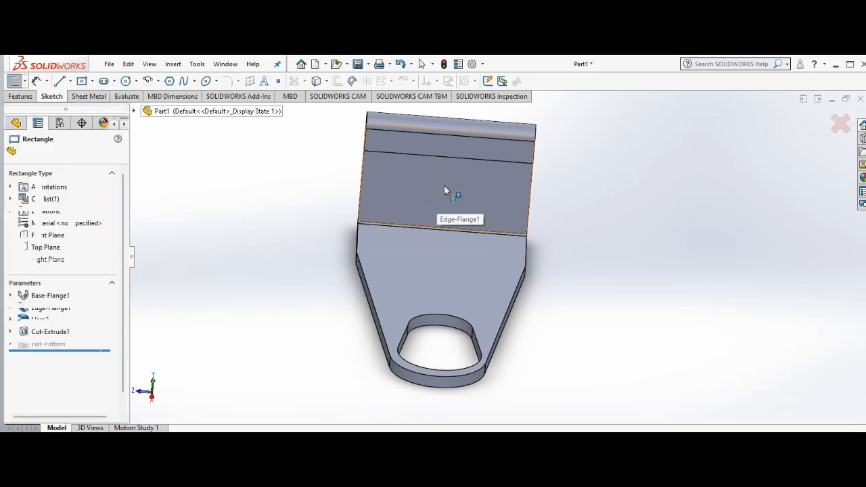
click(446, 186)
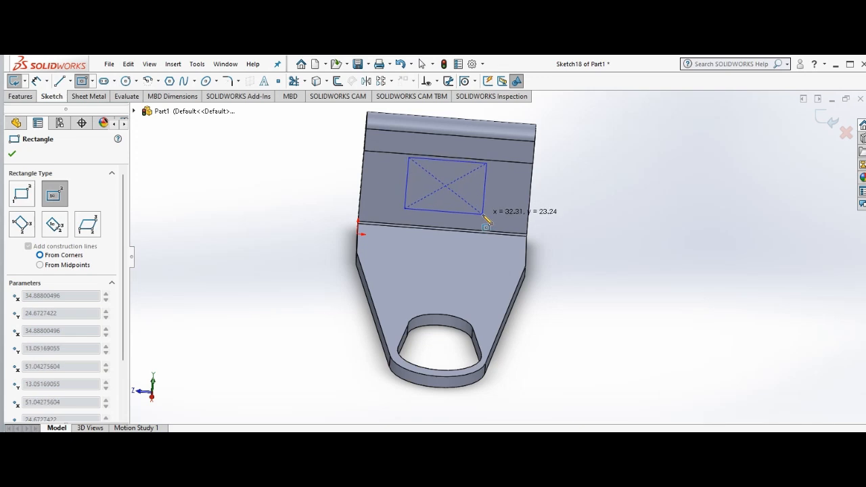
click(482, 214)
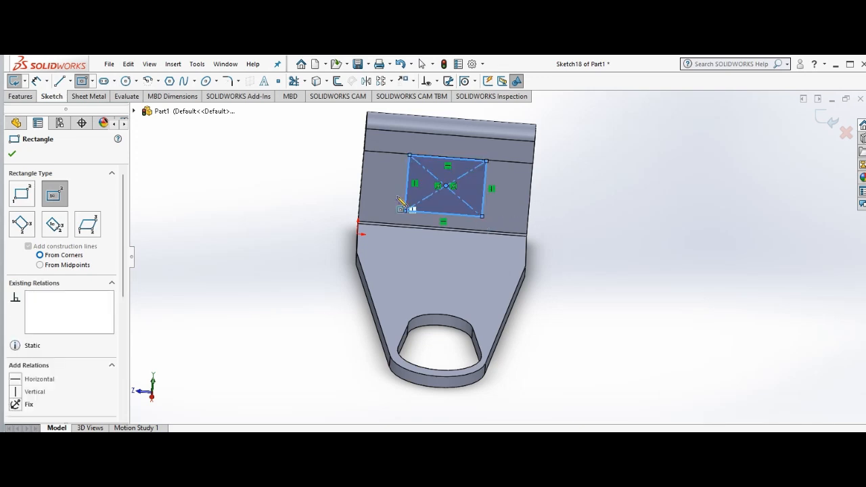
key(Escape)
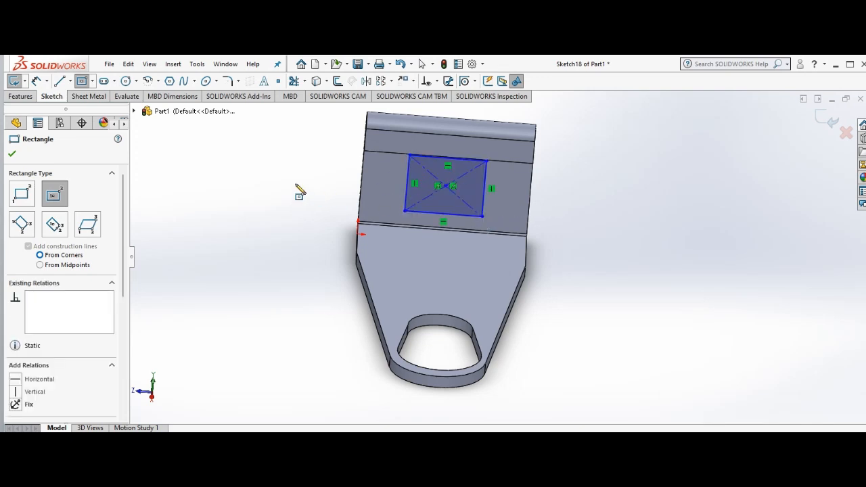
click(12, 155)
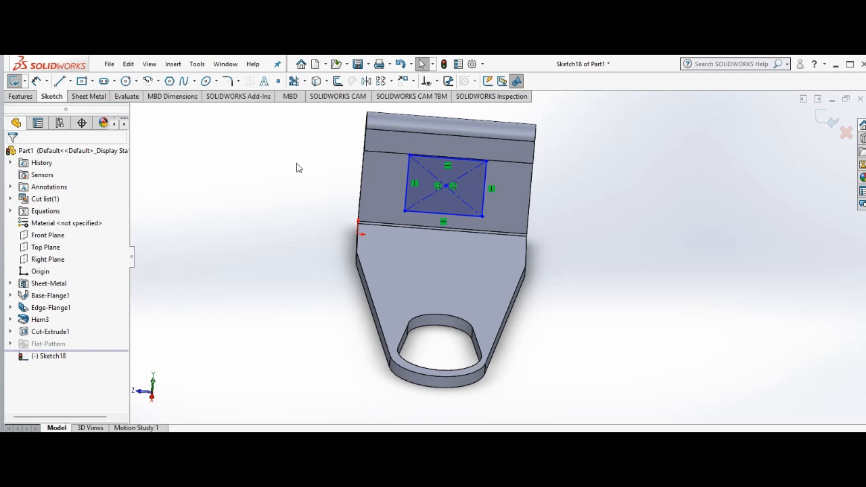
Step: Dimension the rectangle on the edge flange with a height of 26 mm and a width of 35 mm
click(37, 82)
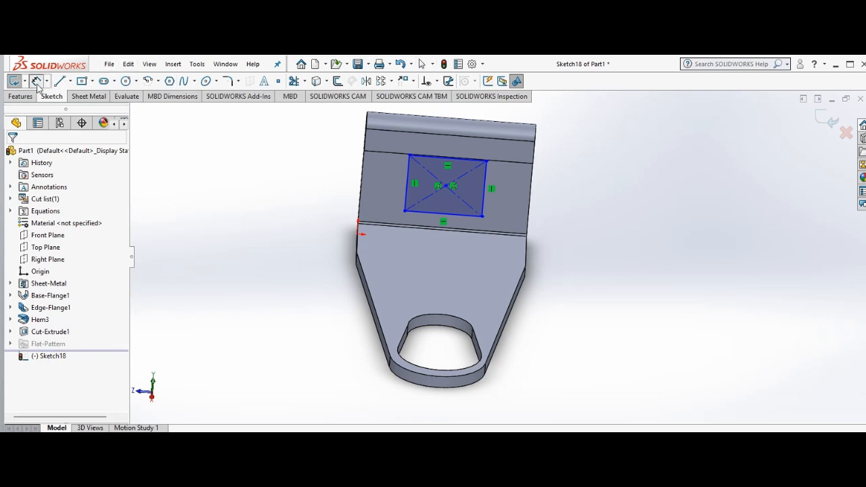
click(485, 185)
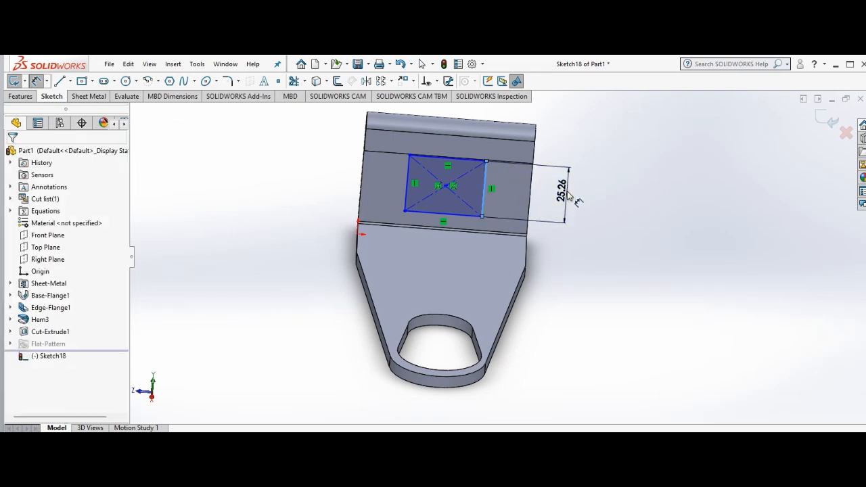
click(568, 196)
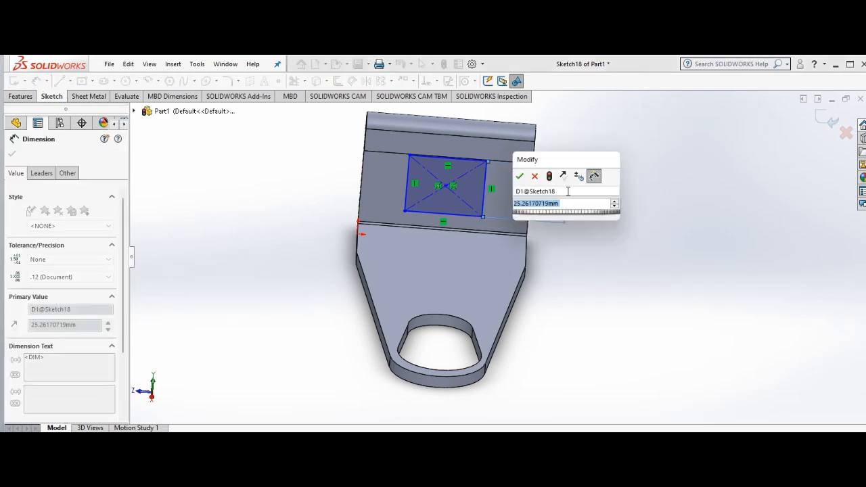
text(26)
key(Return)
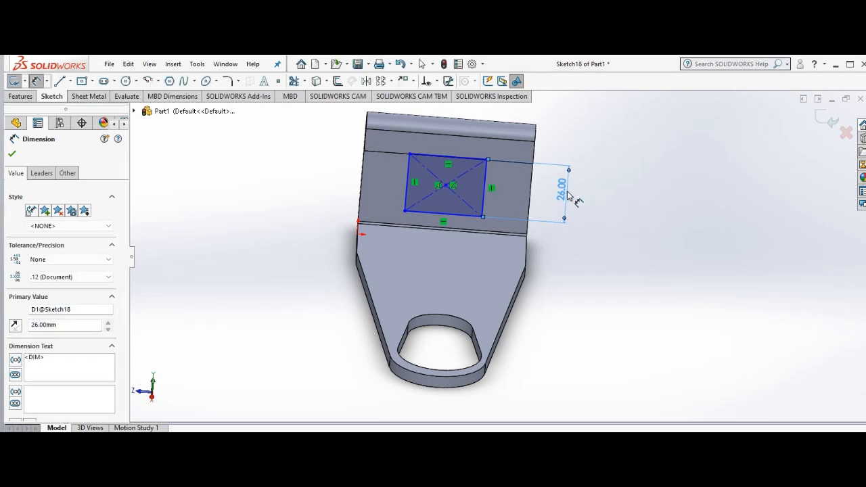
click(442, 217)
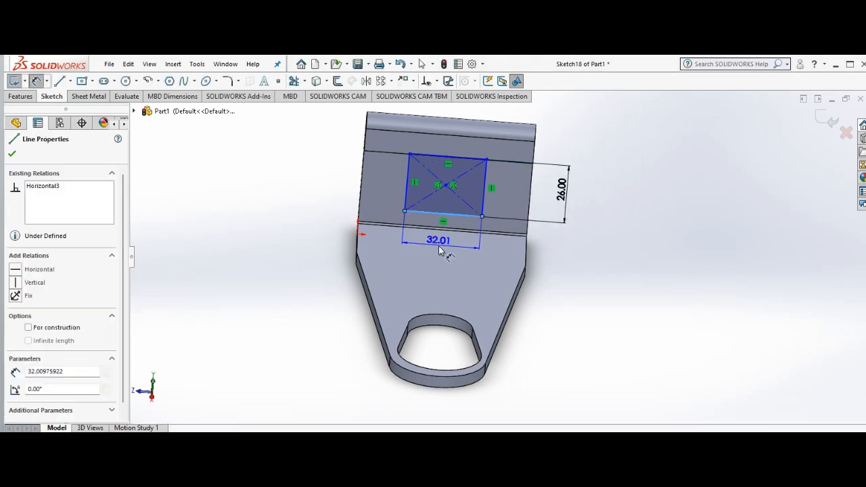
click(438, 249)
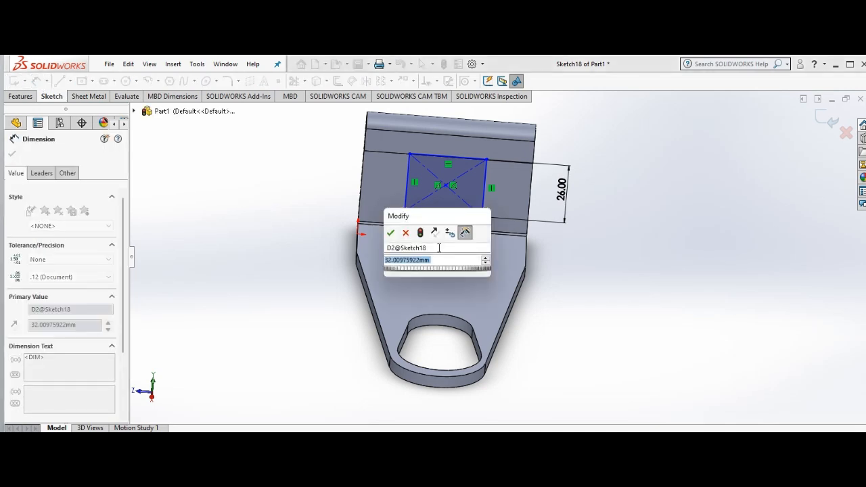
text(35)
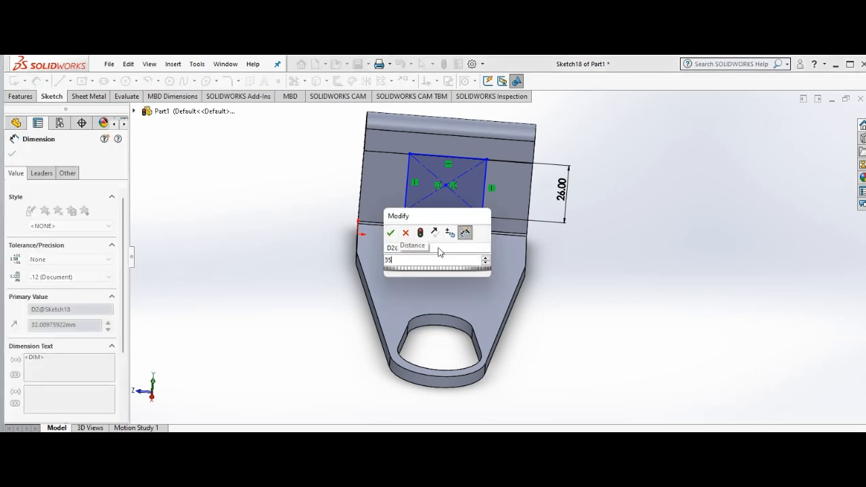
key(Return)
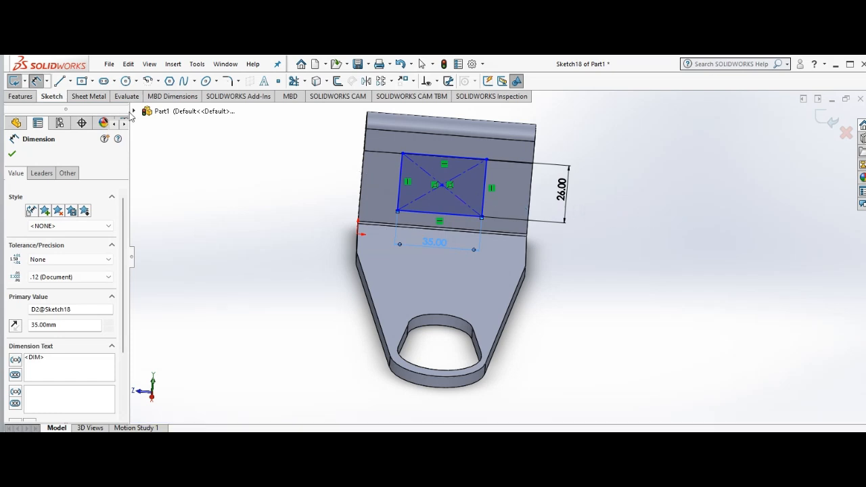
click(13, 156)
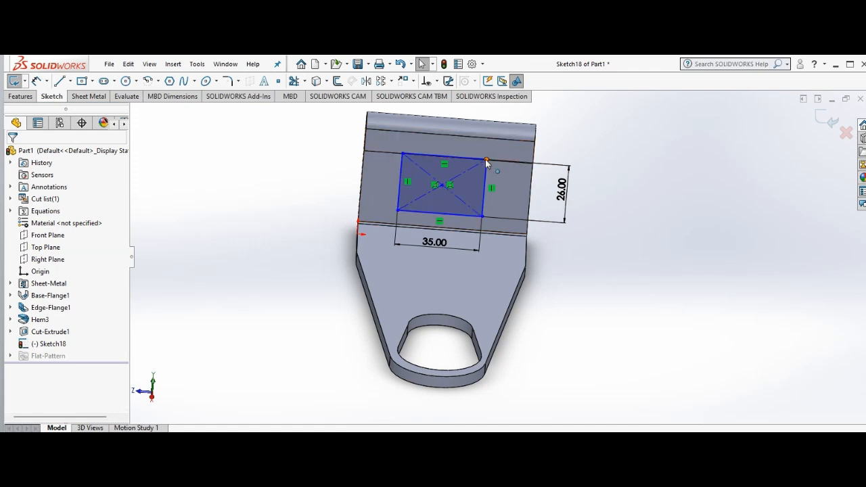
Step: Round all four corners of the rectangle with a 2 mm Sketch Fillet, keeping constrained corners
click(236, 87)
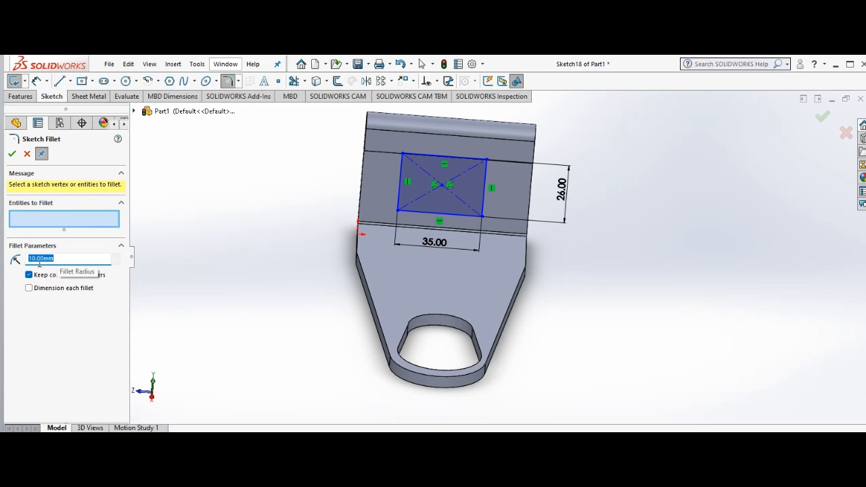
text(2)
key(Return)
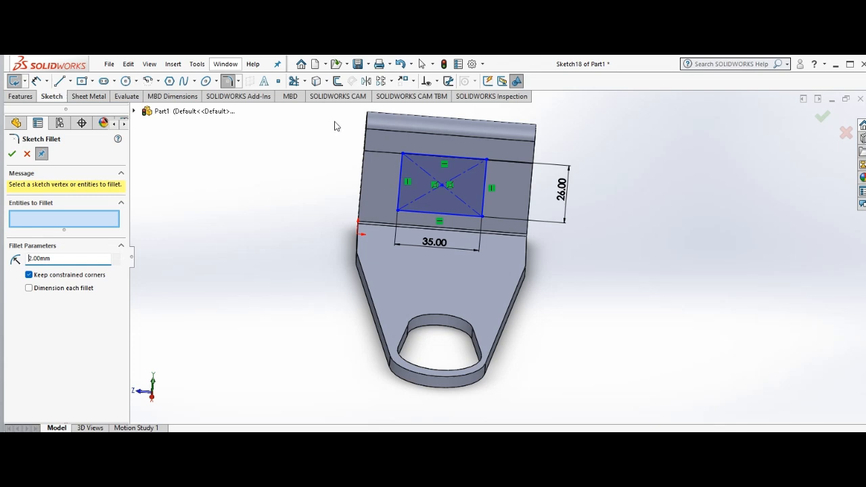
mouse_move(338, 123)
mouse_down()
mouse_move(419, 149)
mouse_move(493, 205)
mouse_move(542, 228)
mouse_up()
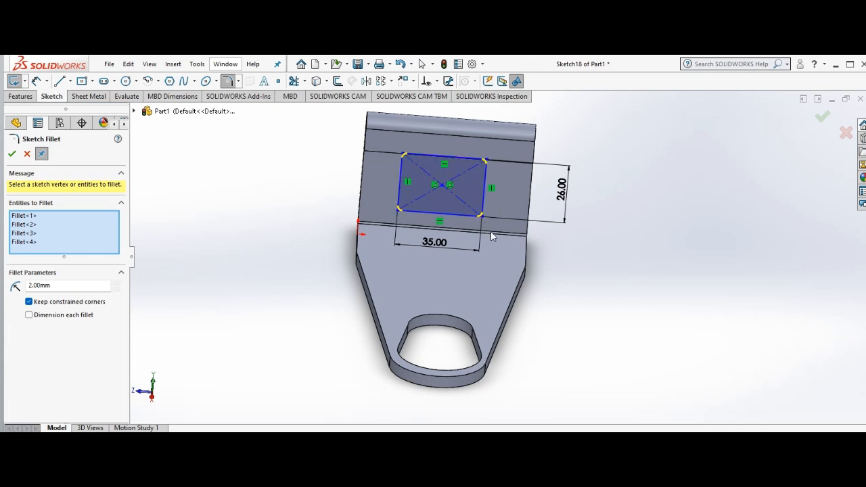
click(13, 155)
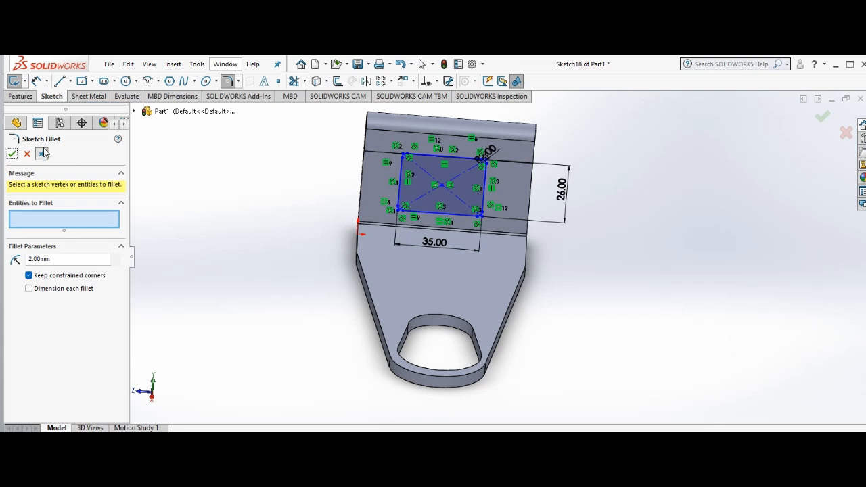
Step: Cut the rounded rectangle through the edge flange with a blind Extruded Cut linked to the sheet thickness, using Normal cut
click(12, 154)
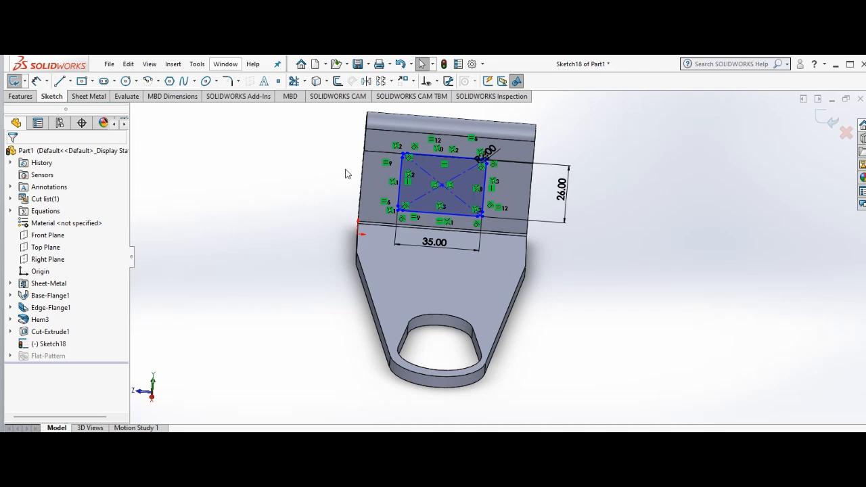
click(91, 98)
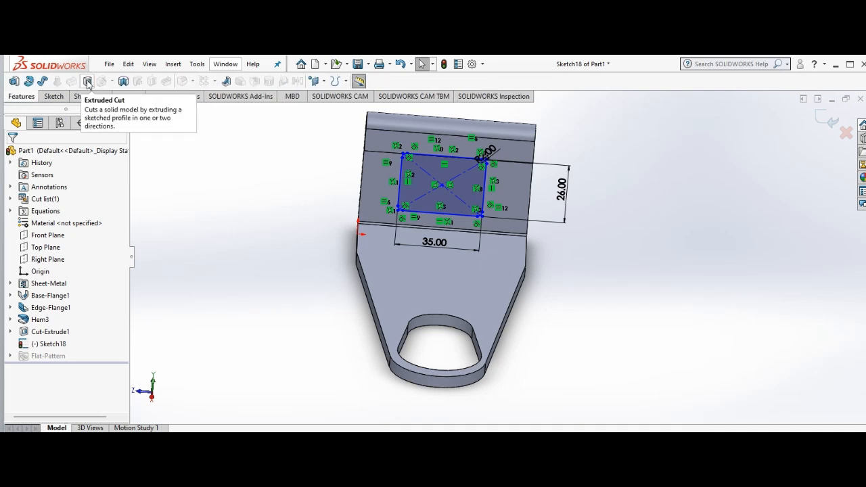
click(87, 82)
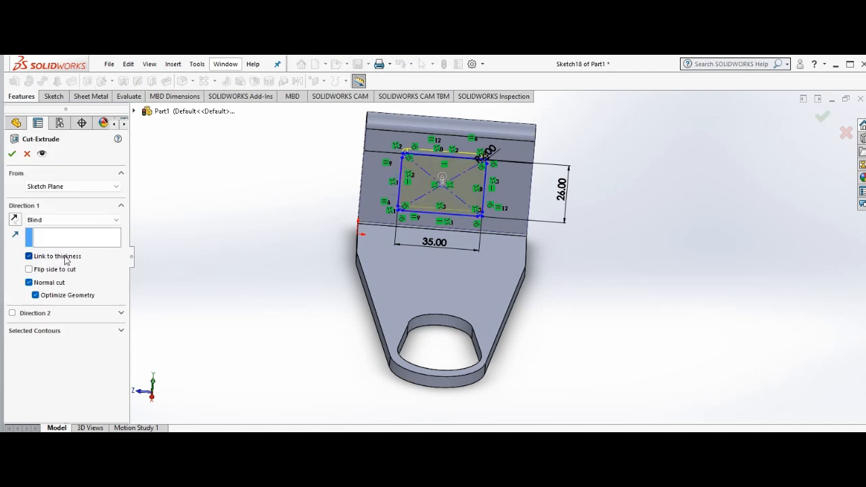
click(12, 154)
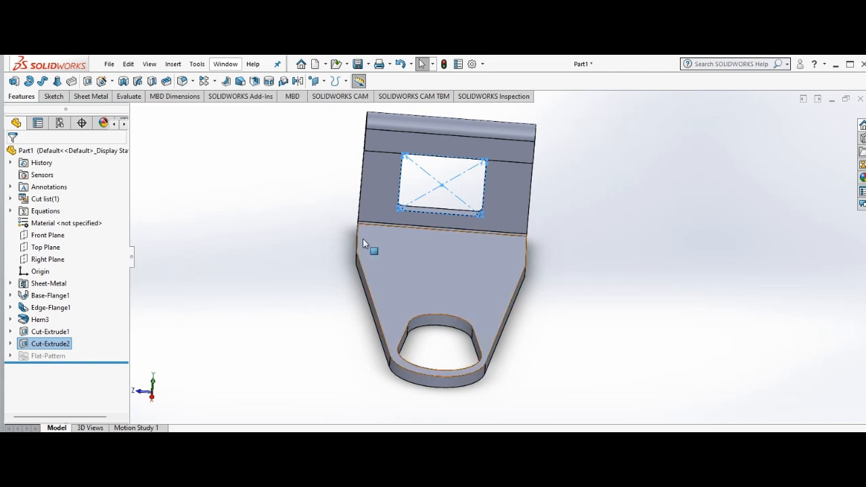
Step: Publish the part's Default configuration to eDrawings without attaching a STEP file
right_click(315, 252)
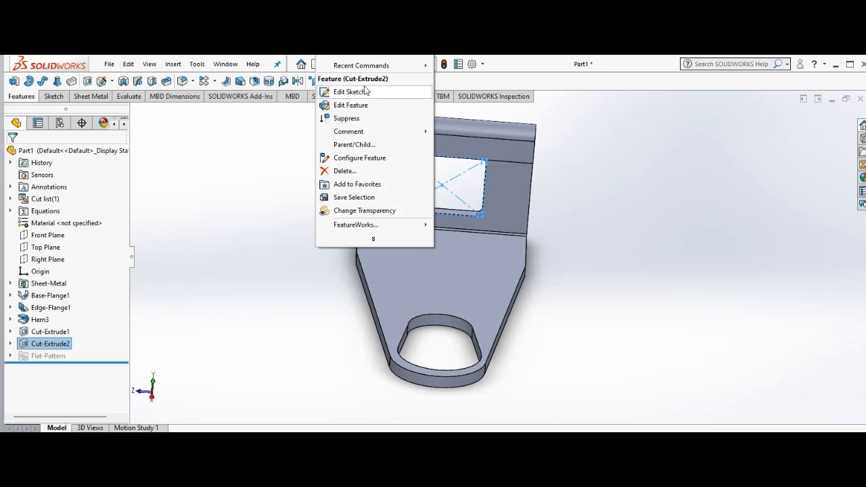
mouse_move(355, 61)
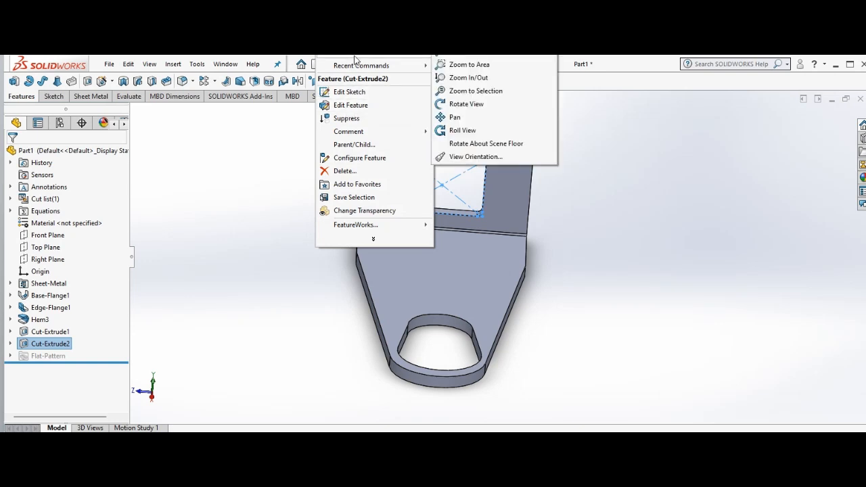
click(463, 105)
drag(254, 193, 276, 151)
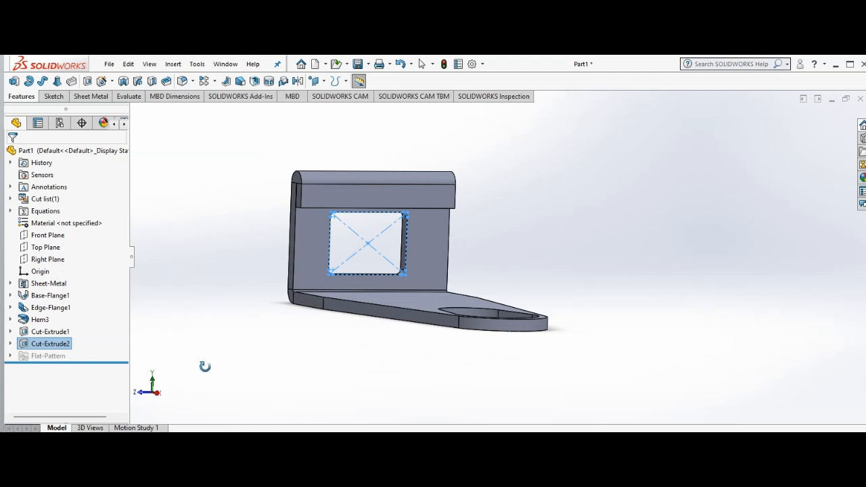
click(90, 427)
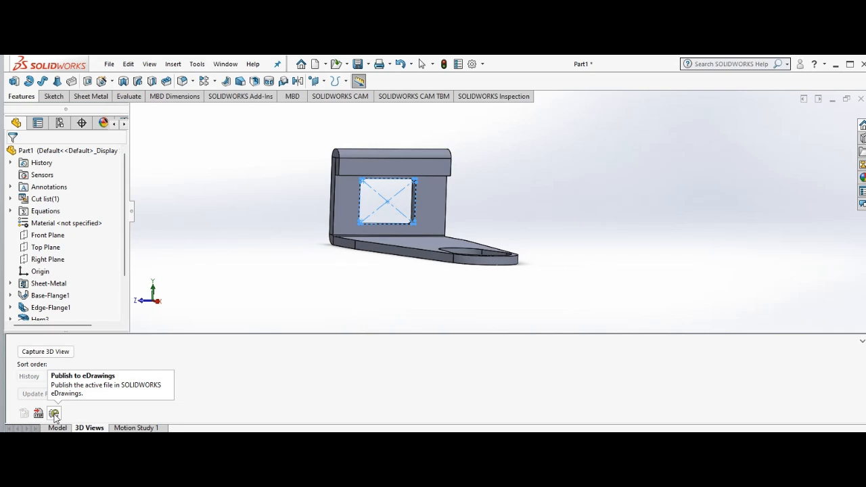
click(54, 414)
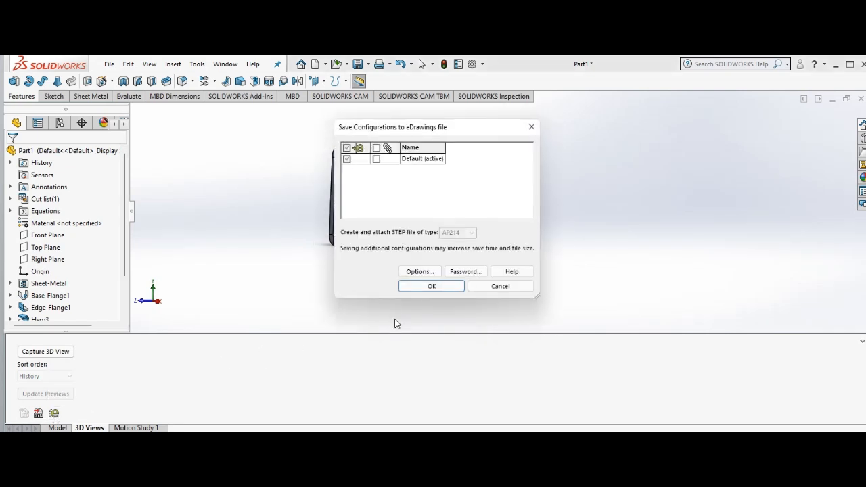
click(431, 287)
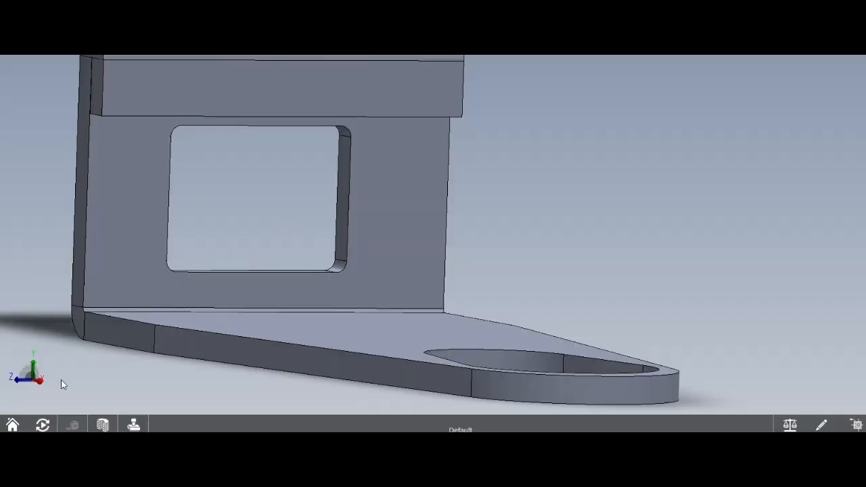
Step: Play the part's view animation in eDrawings, stop it and return to SOLIDWORKS
click(42, 425)
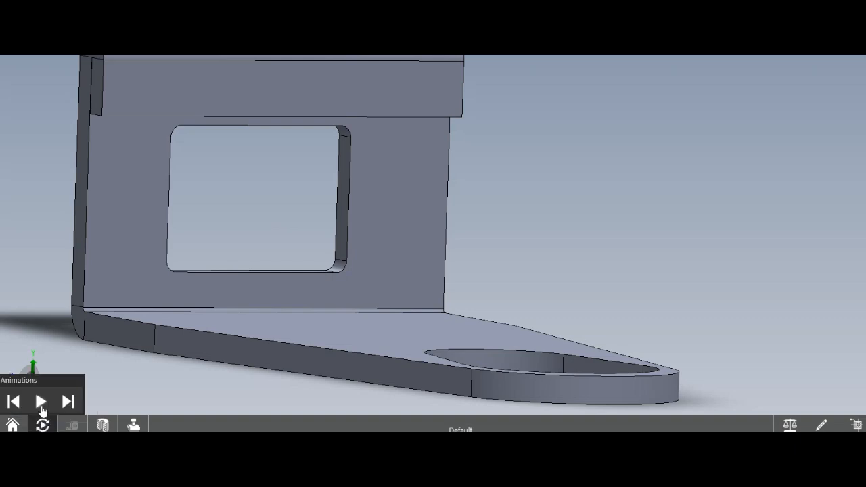
click(41, 406)
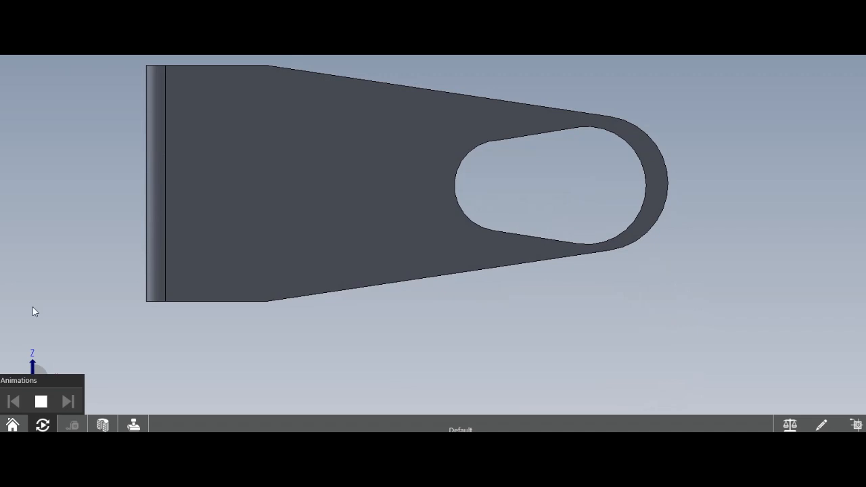
click(41, 402)
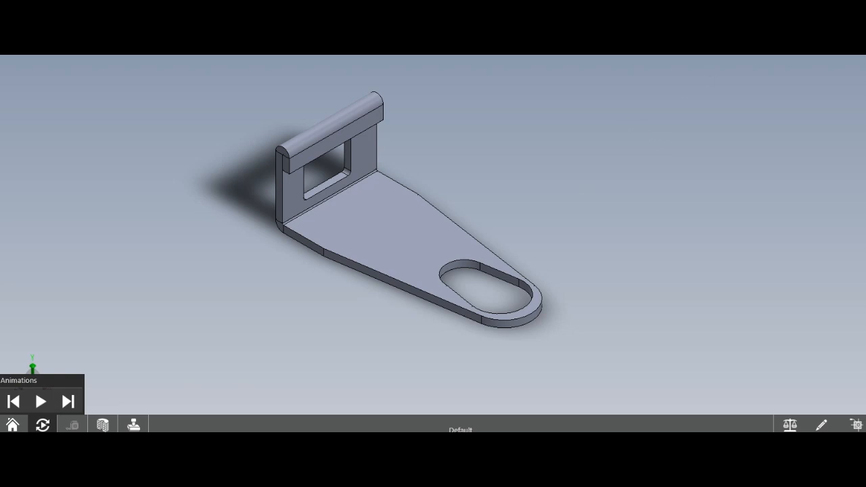
click(781, 57)
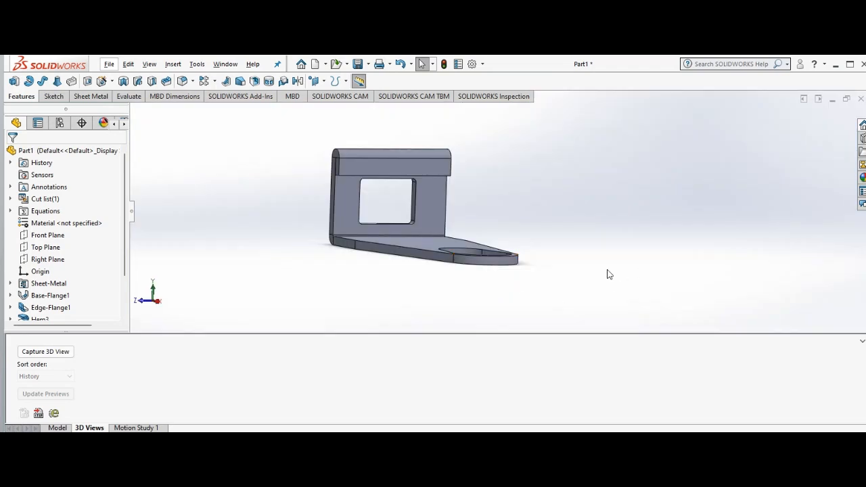
Step: Flatten the bent sheet metal part into its flat pattern
right_click(284, 270)
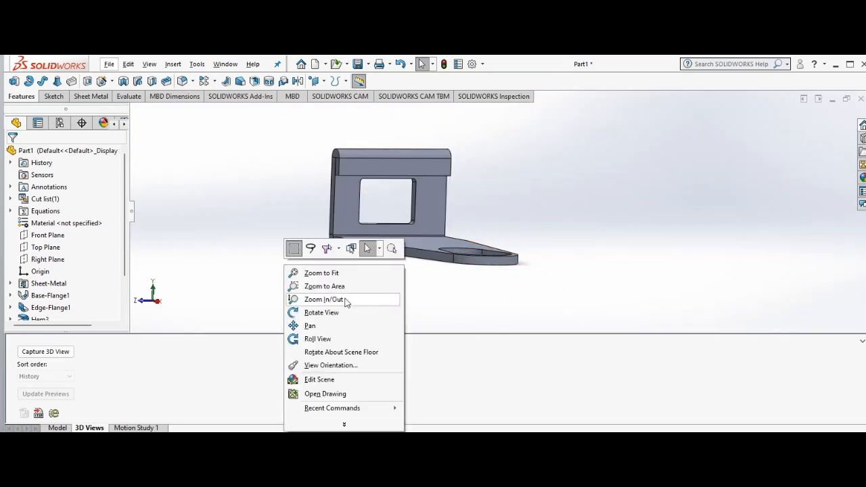
click(332, 313)
drag(293, 257, 309, 268)
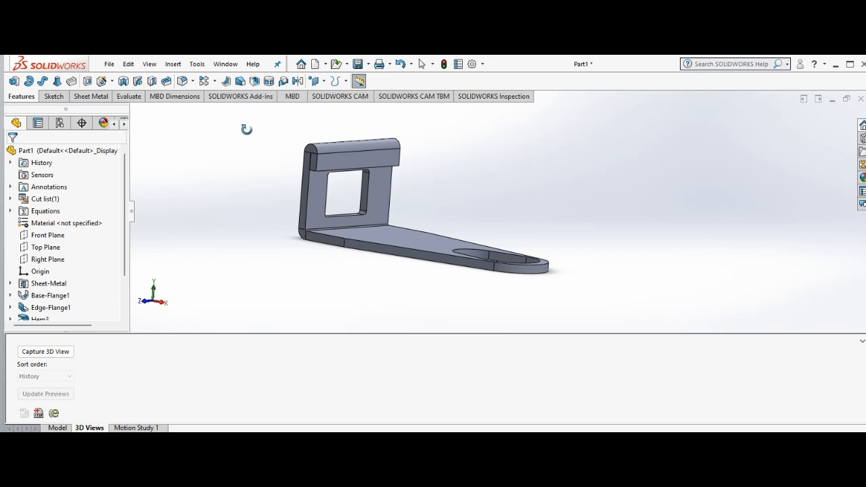
click(79, 100)
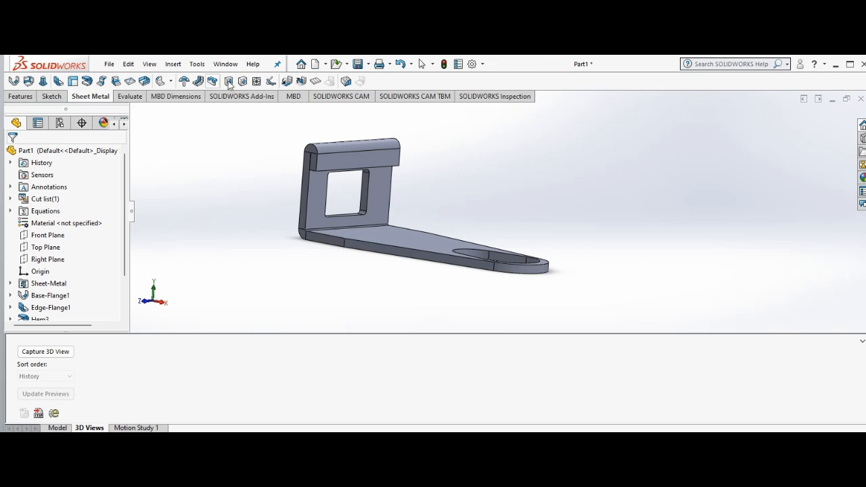
click(317, 81)
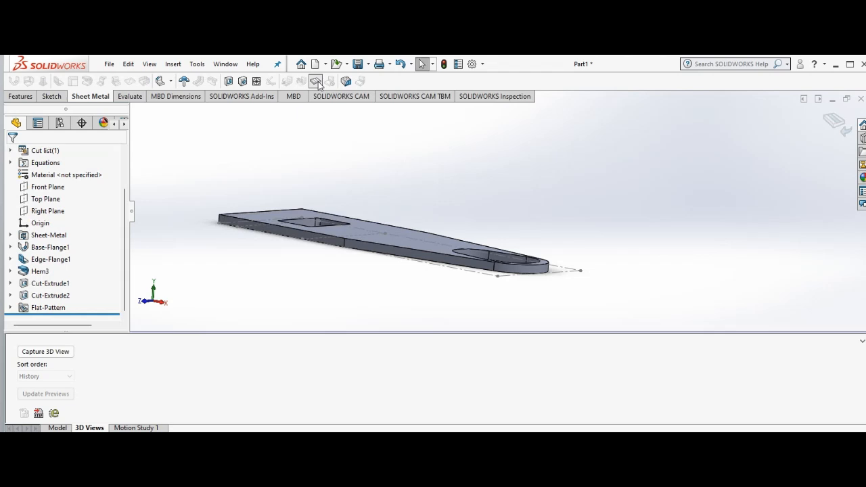
right_click(501, 173)
click(536, 218)
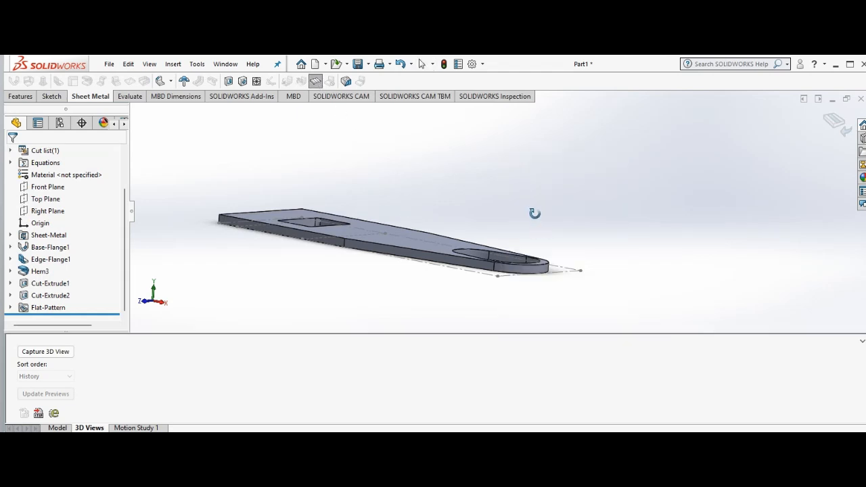
right_drag(535, 219, 535, 232)
drag(609, 228, 621, 321)
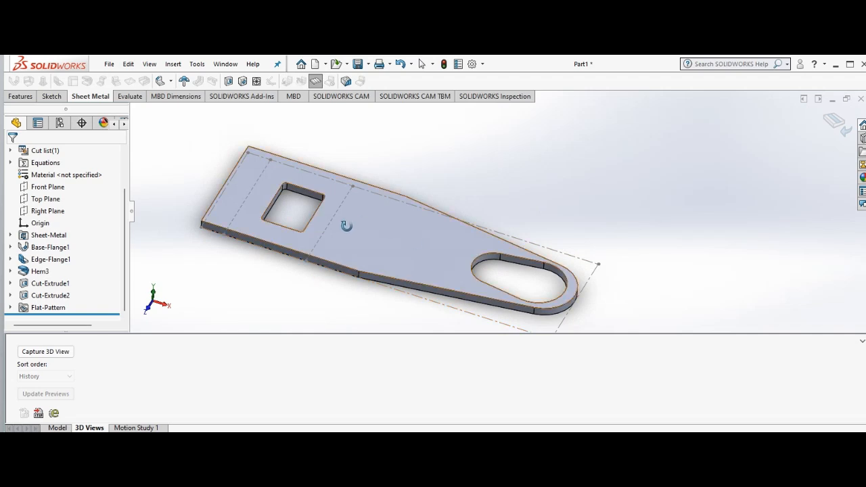
right_click(165, 206)
click(191, 216)
Step: Export the flat pattern's sheet metal geometry, without bend lines or sketches, as a DXF file named Flat pattern - Part2
click(109, 65)
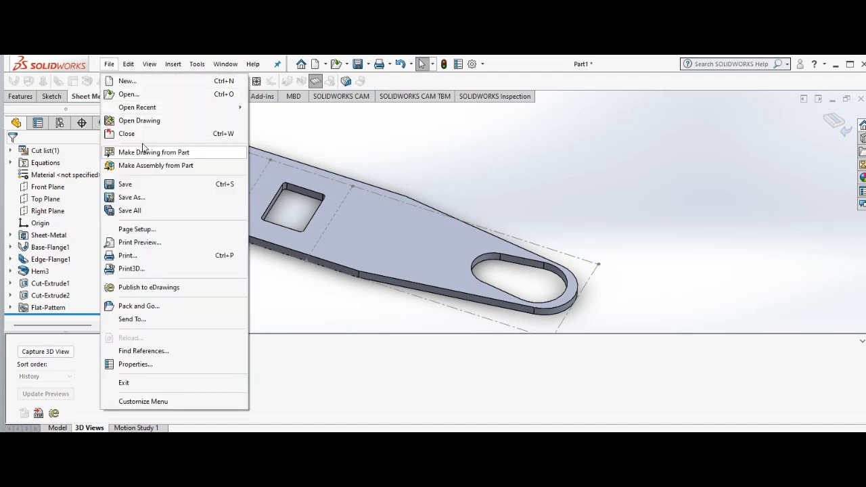
click(145, 197)
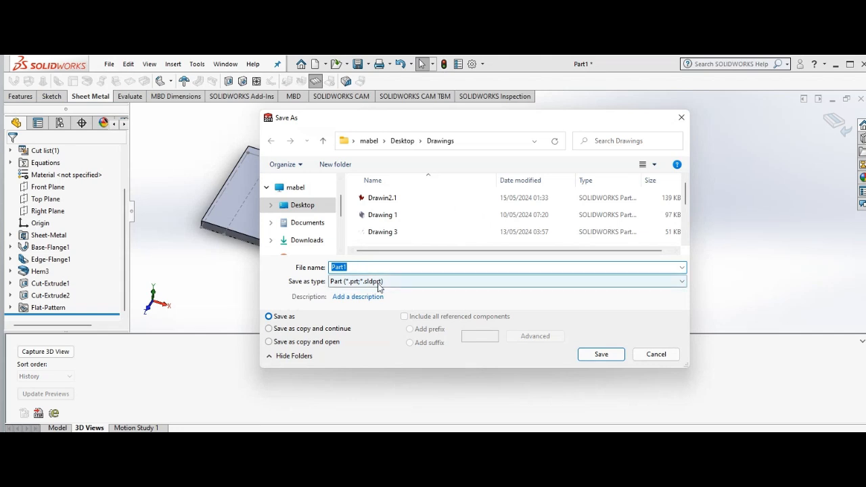
click(380, 283)
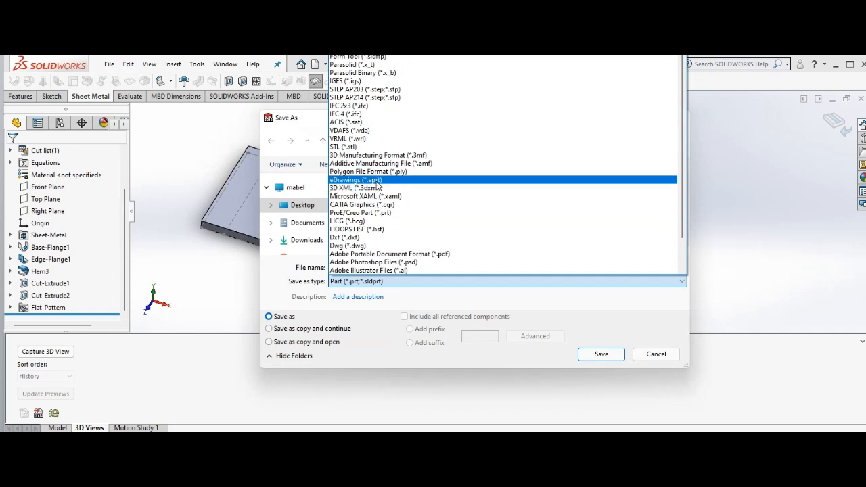
click(383, 238)
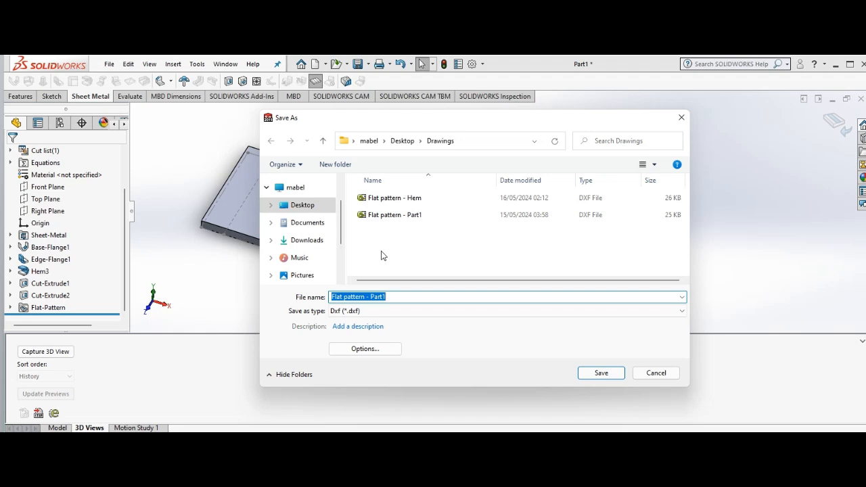
click(396, 296)
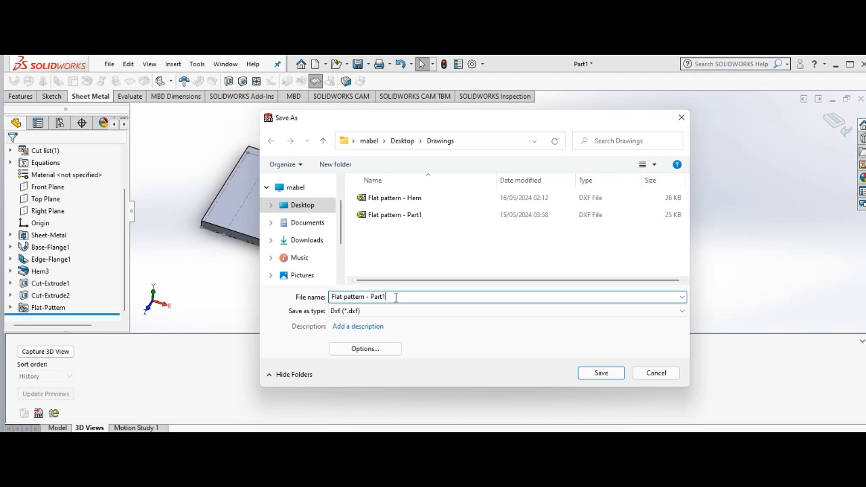
key(BackSpace)
text(2)
click(601, 376)
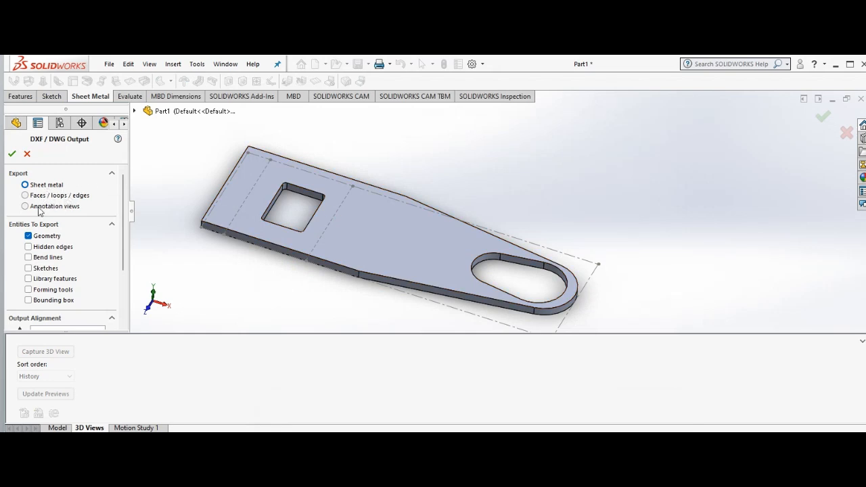
click(12, 154)
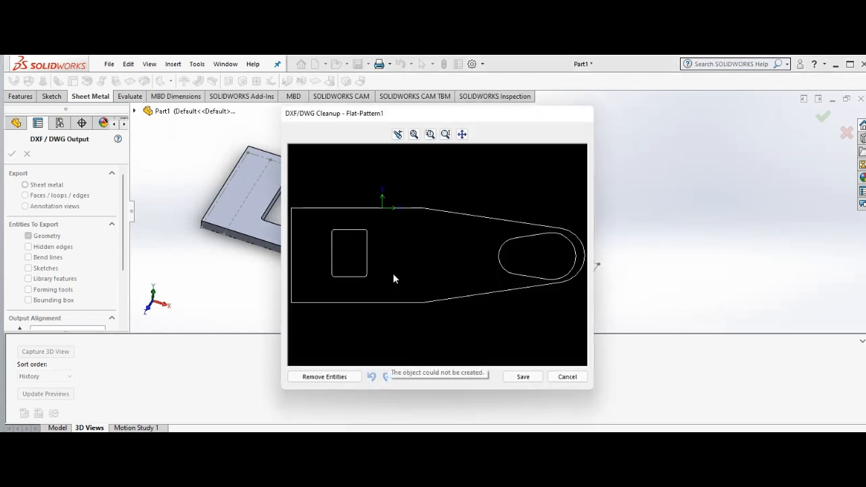
click(527, 380)
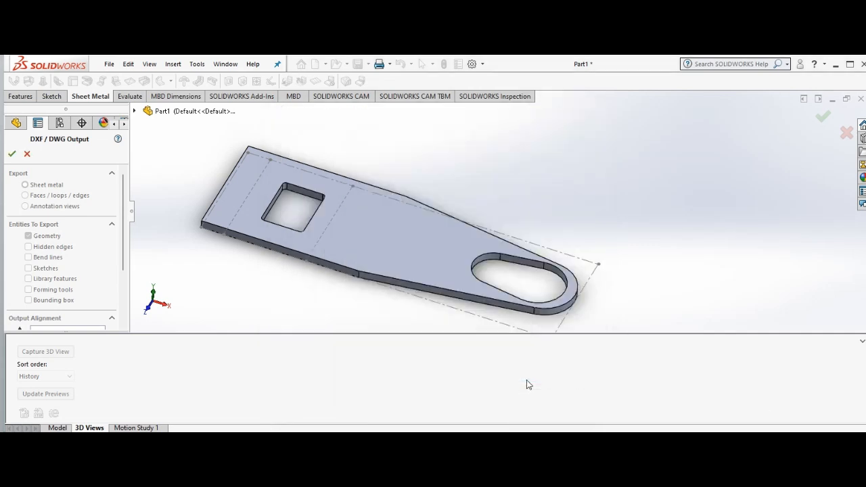